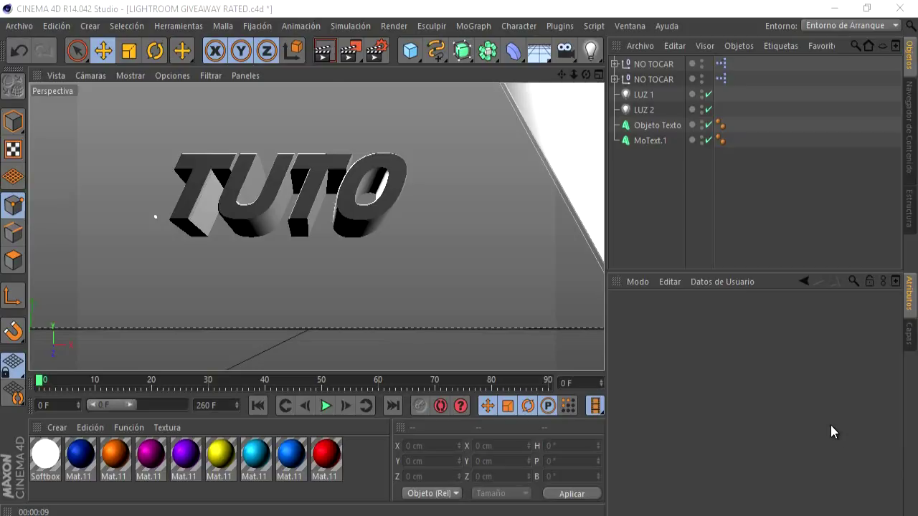
Step: Scale both TUTO text objects up to 259.8 cm and move them up and to the left
left_click(129, 51)
left_click(651, 141, "shift")
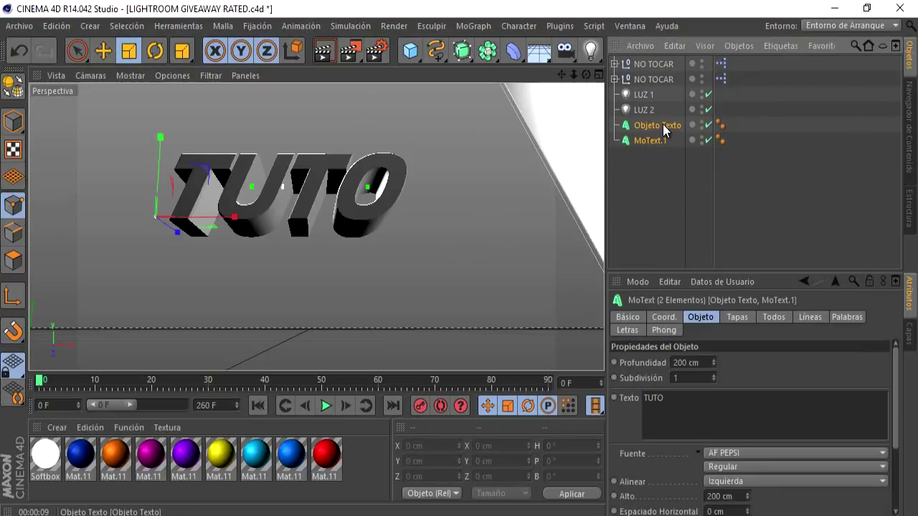
left_click(664, 128)
left_click(660, 141)
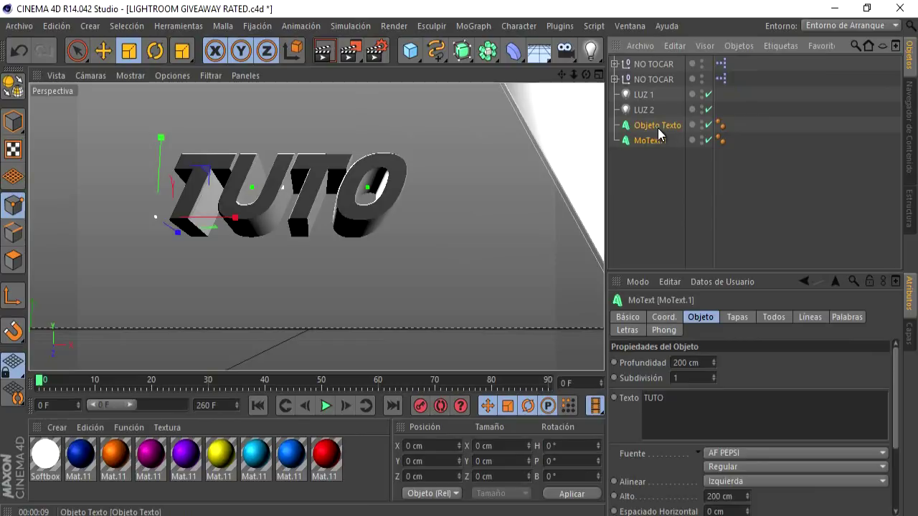
left_click(658, 128, "shift")
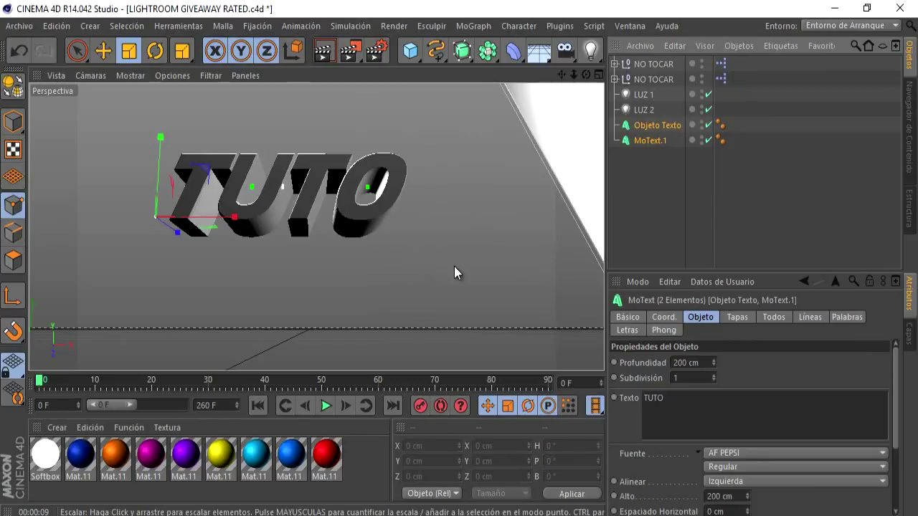
left_click_drag(440, 266, 601, 207)
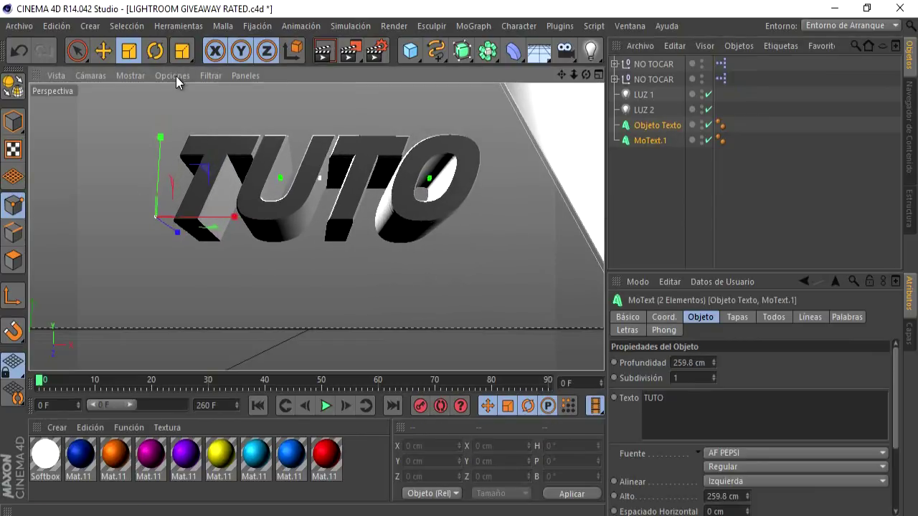
left_click(104, 51)
mouse_move(401, 233)
left_mouse_down()
mouse_move(435, 256)
mouse_move(421, 261)
left_mouse_up()
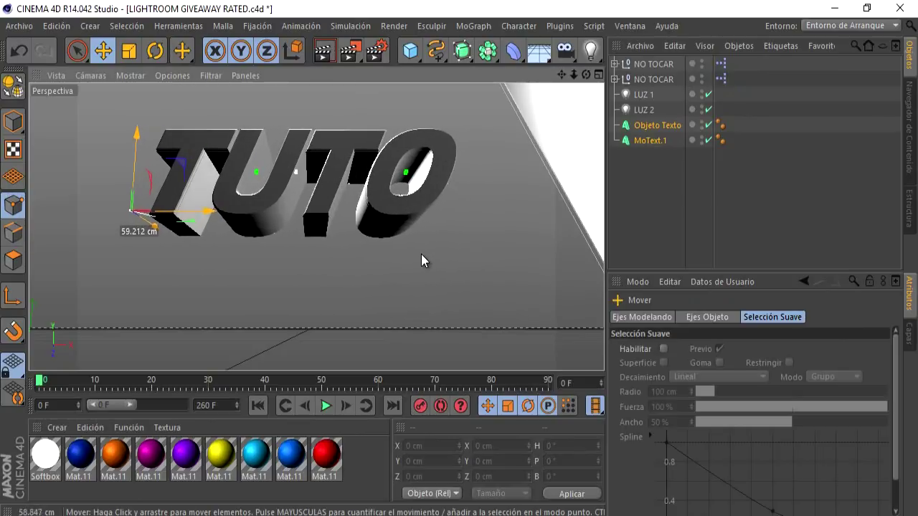
left_click(641, 231)
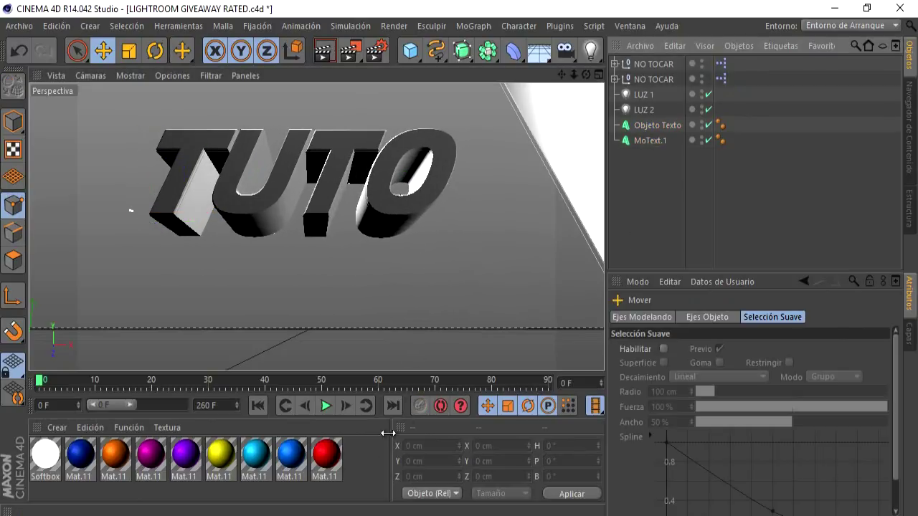
Step: Create material 'Mat', colour it black (RGB 0,0,0), and apply it to MoText.1
double_click(360, 468)
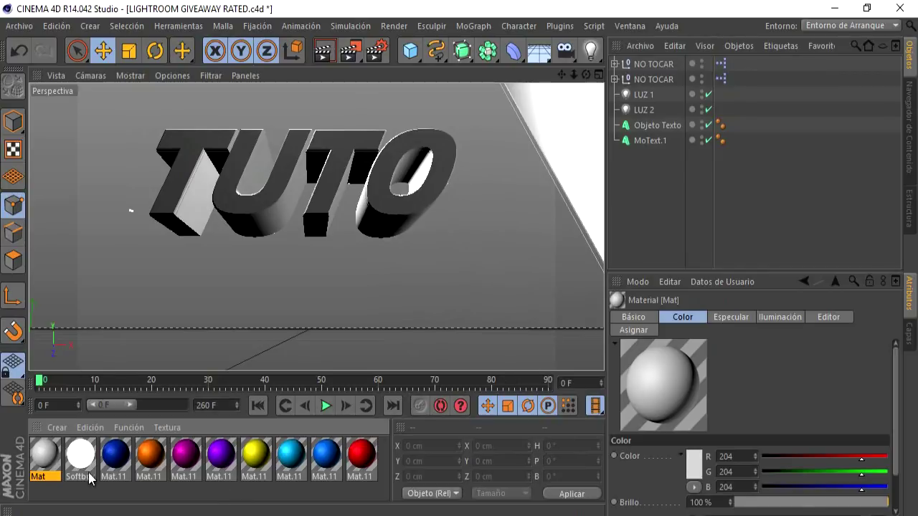
double_click(39, 466)
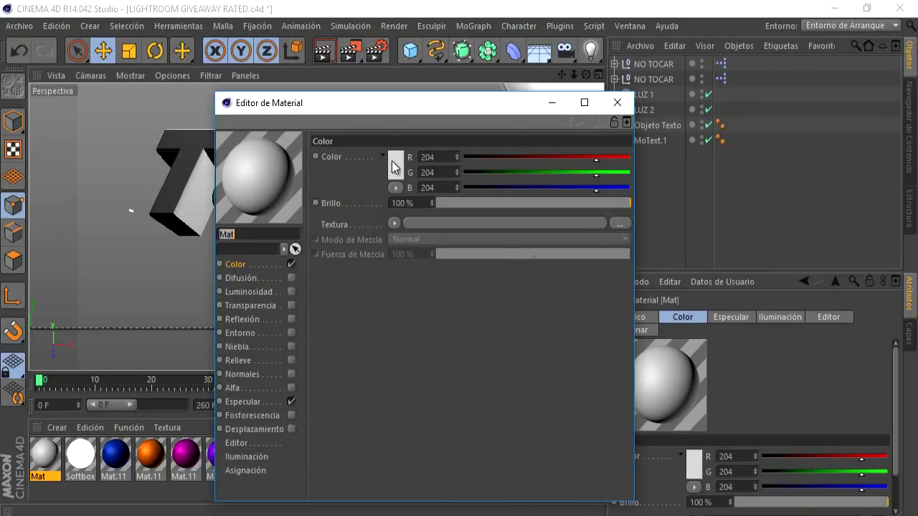
left_click(394, 167)
left_click_drag(391, 164, 306, 190)
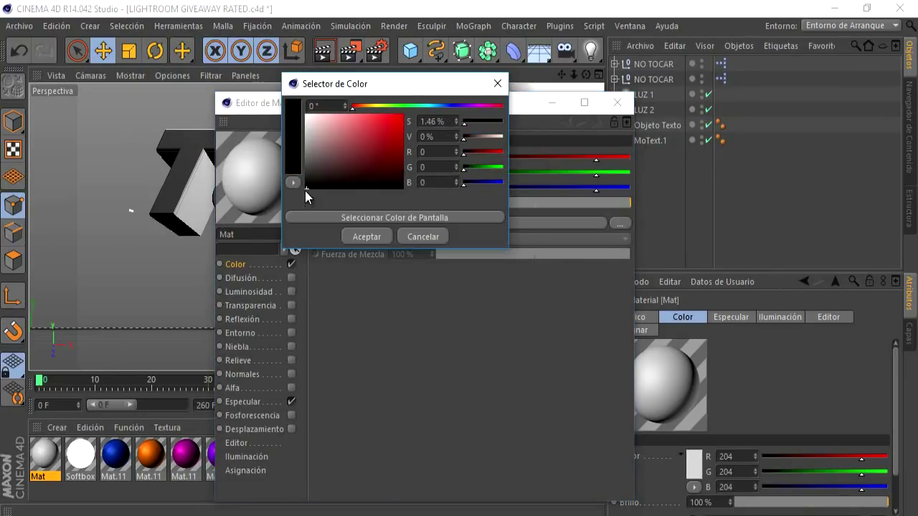
left_click(367, 237)
left_click(617, 102)
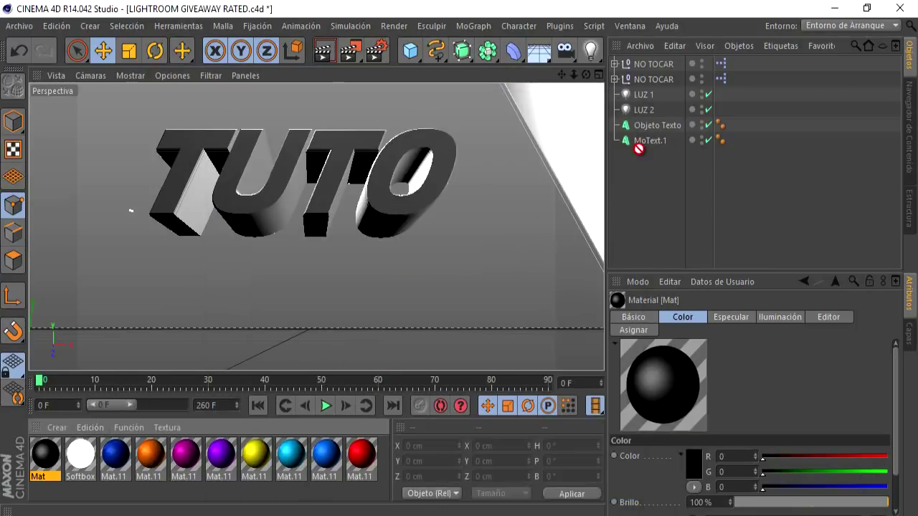
left_click_drag(639, 149, 654, 147)
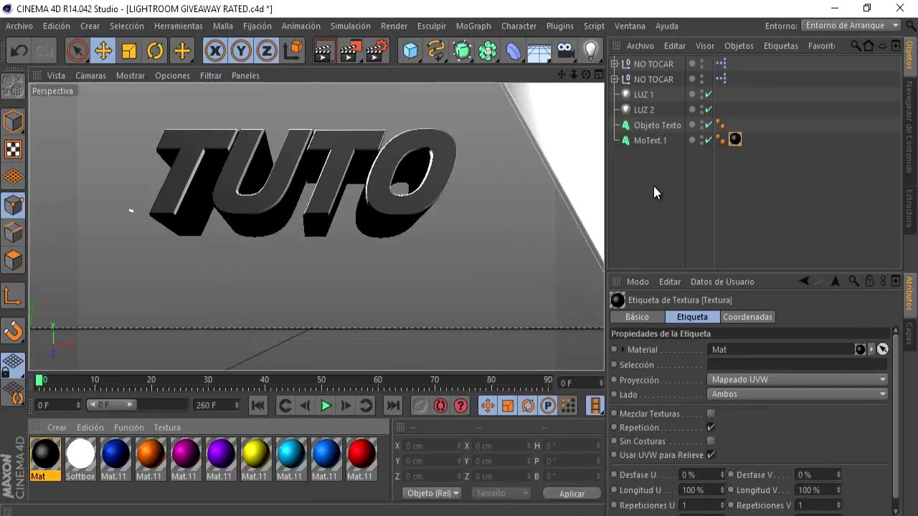
Step: Select both TUTO text objects and try several fonts from the Fuente list
left_click(649, 126)
left_click(651, 141, "ctrl")
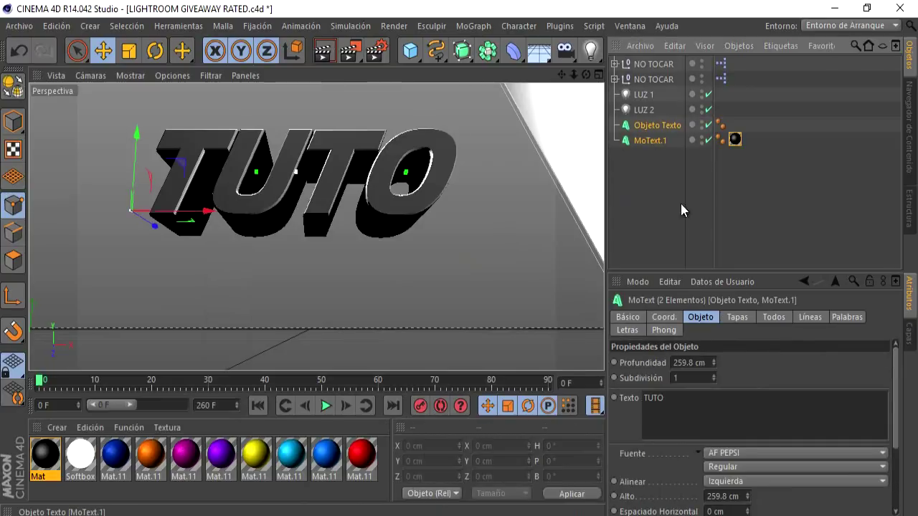
left_click(754, 453)
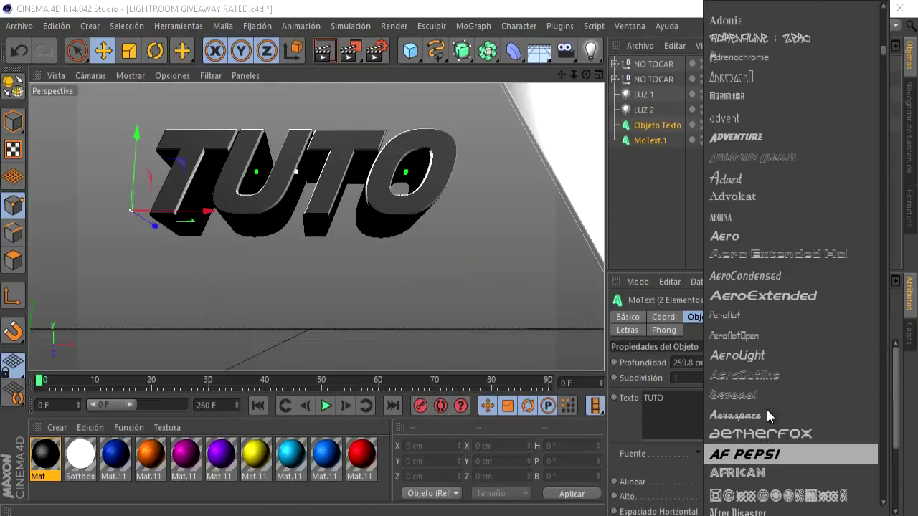
left_click(776, 296)
key("Down")
key("Down")
key("Down")
key("Down")
key("Down")
key("Down")
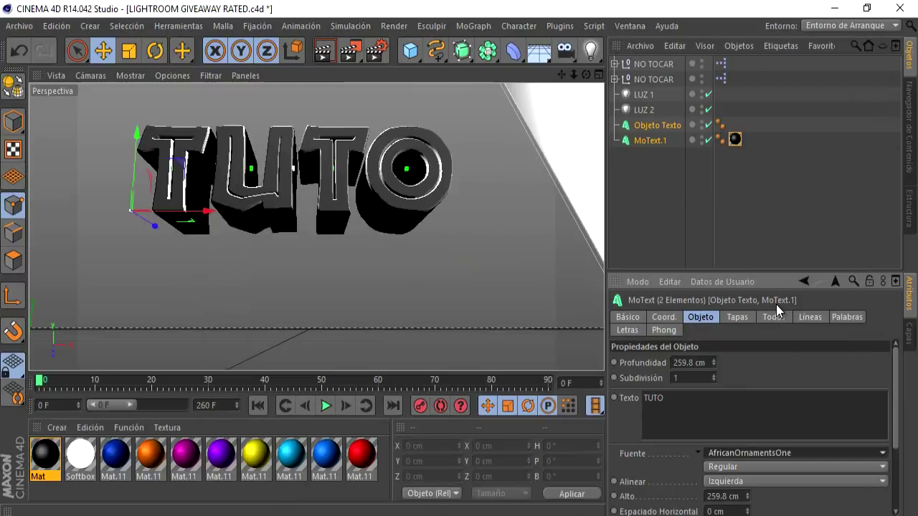
key("Down")
left_click(777, 453)
scroll(789, 230, "down", 5)
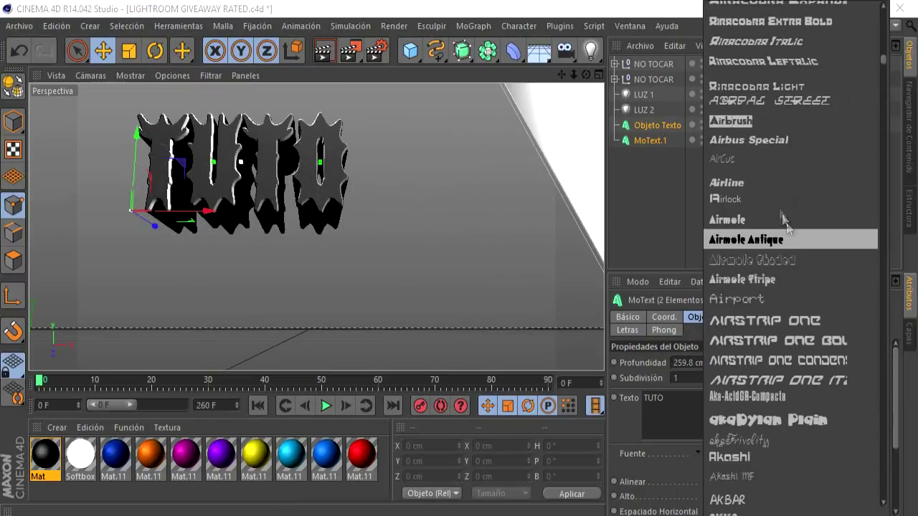
left_click(784, 237)
left_click(776, 453)
scroll(790, 394, "down", 5)
scroll(789, 390, "down", 5)
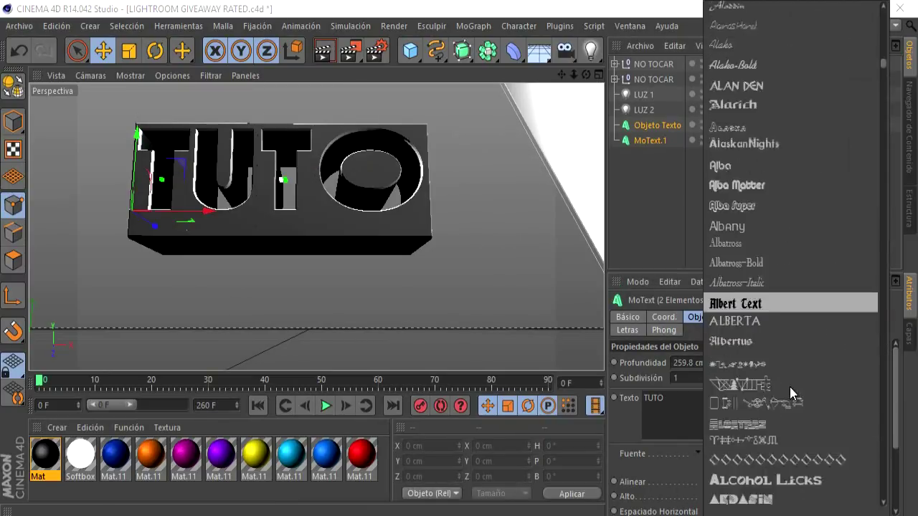
scroll(790, 391, "down", 5)
left_click(763, 376)
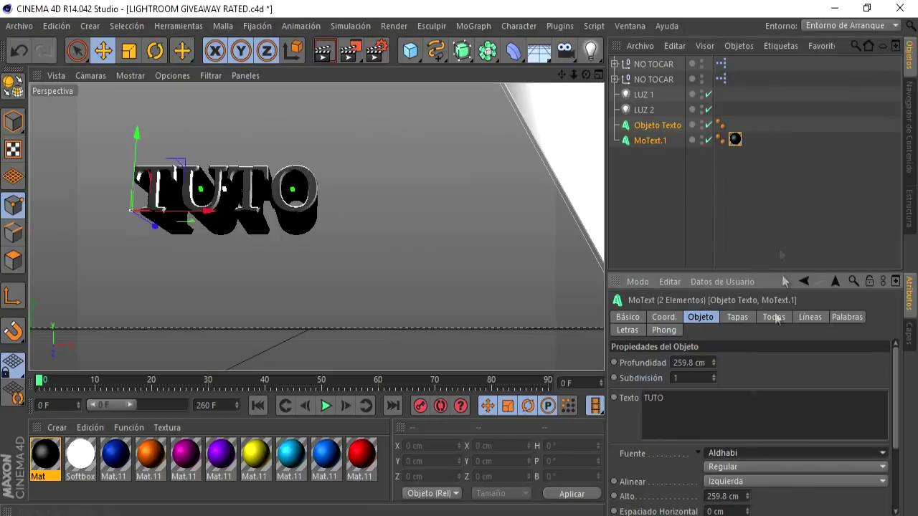
Step: Keep browsing fonts and settle on Avengeance Mightiest Avenger
left_click(762, 453)
scroll(765, 431, "down", 5)
scroll(766, 426, "down", 5)
scroll(765, 425, "down", 5)
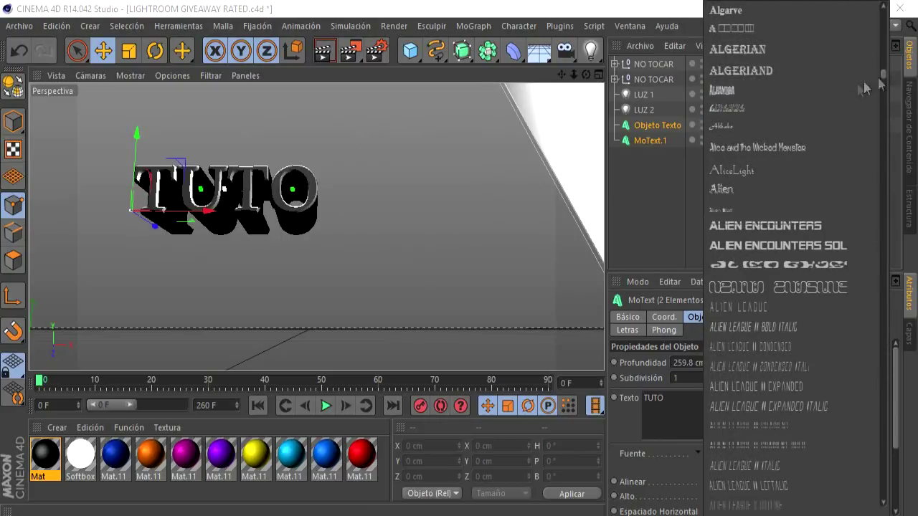
left_click(766, 426)
left_click(761, 452)
mouse_move(883, 74)
left_mouse_down()
mouse_move(884, 108)
mouse_move(883, 82)
left_mouse_up()
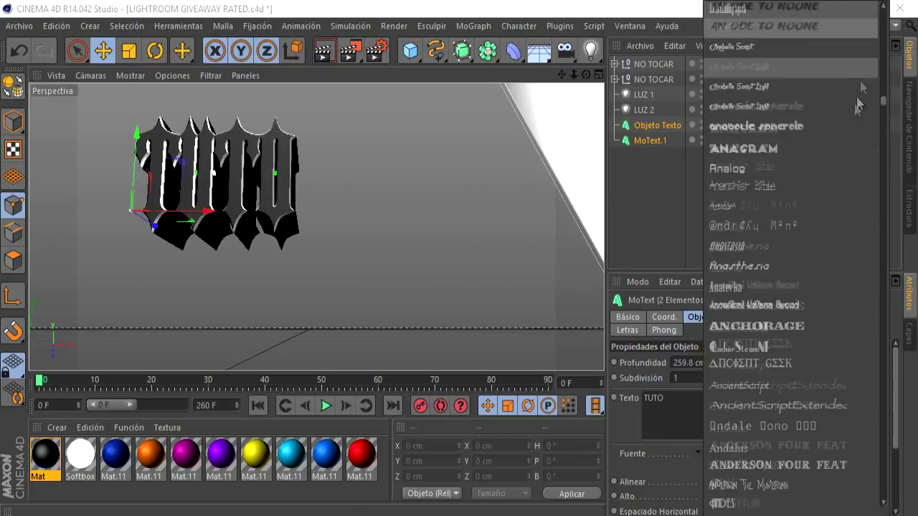
left_click(840, 183)
left_click(788, 452)
scroll(786, 268, "down", 5)
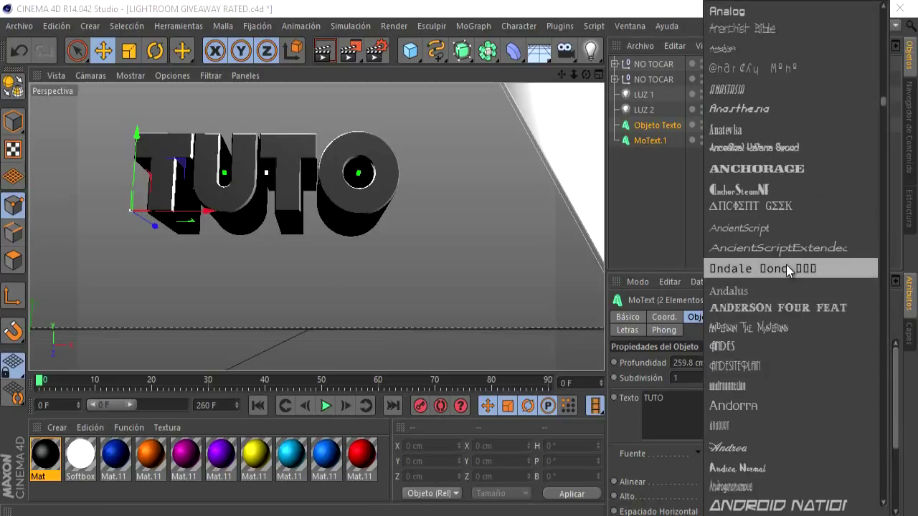
scroll(790, 272, "down", 5)
scroll(792, 274, "down", 5)
scroll(792, 274, "down", 3)
left_click_drag(884, 106, 887, 164)
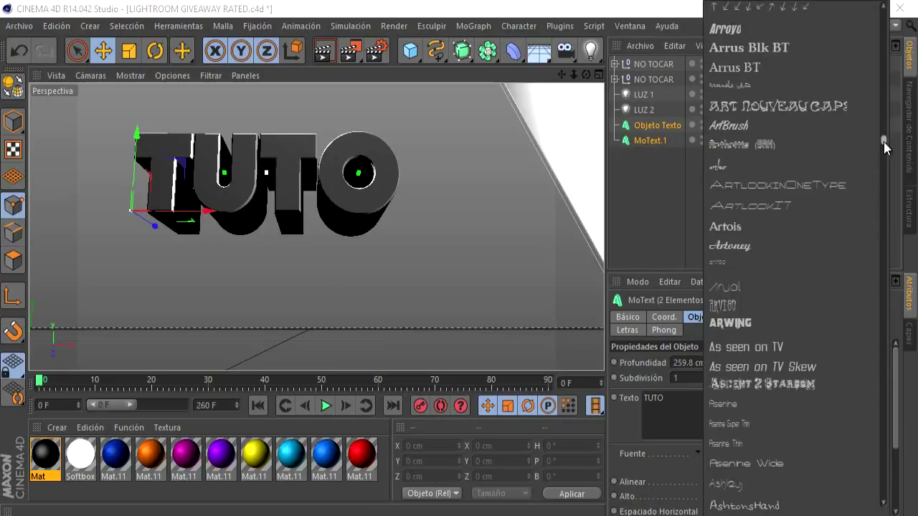
left_click(810, 368)
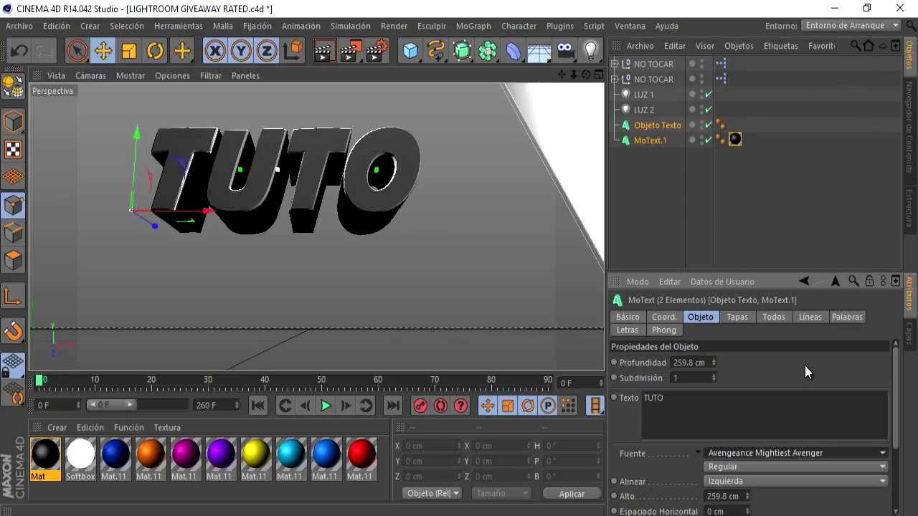
Step: Cut the text down to 'T', enlarge it to 446.168 cm, and move it left and down
mouse_move(301, 247)
left_mouse_down()
mouse_move(399, 319)
mouse_move(391, 315)
left_mouse_up()
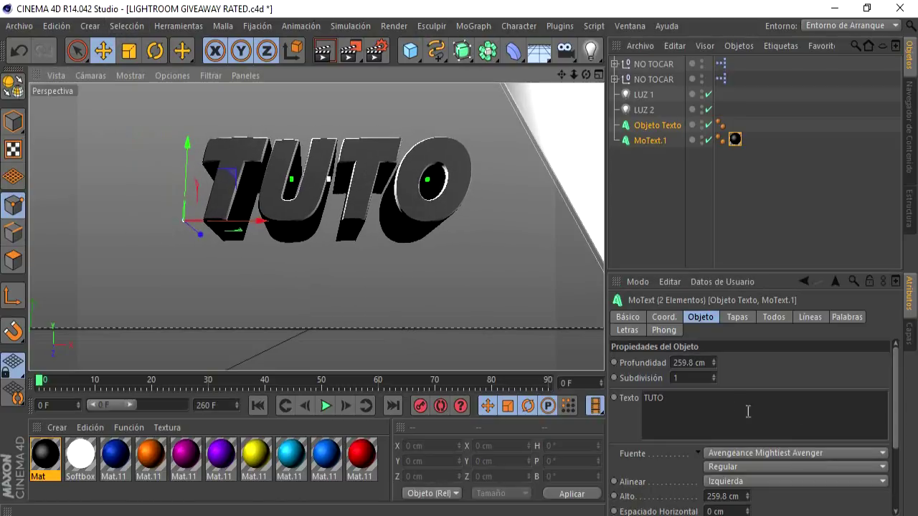
left_click_drag(675, 398, 658, 399)
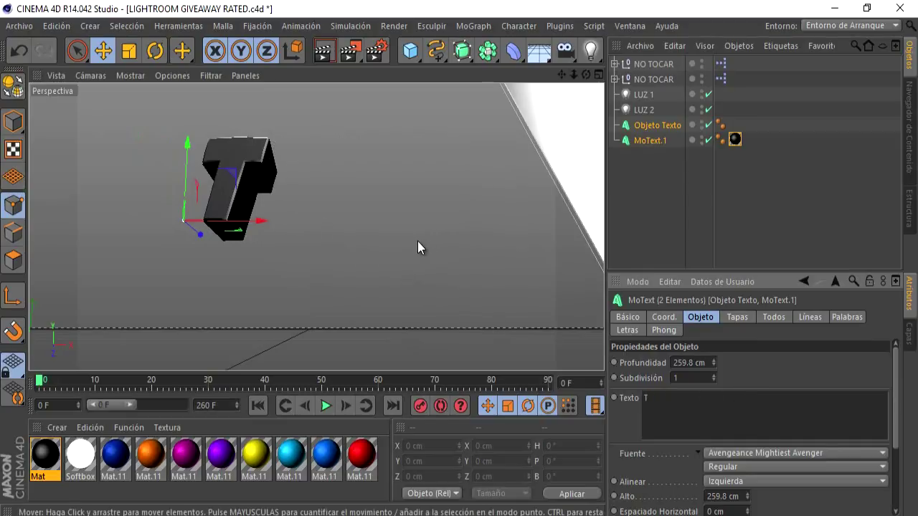
left_click(129, 51)
left_click_drag(445, 233, 91, 111)
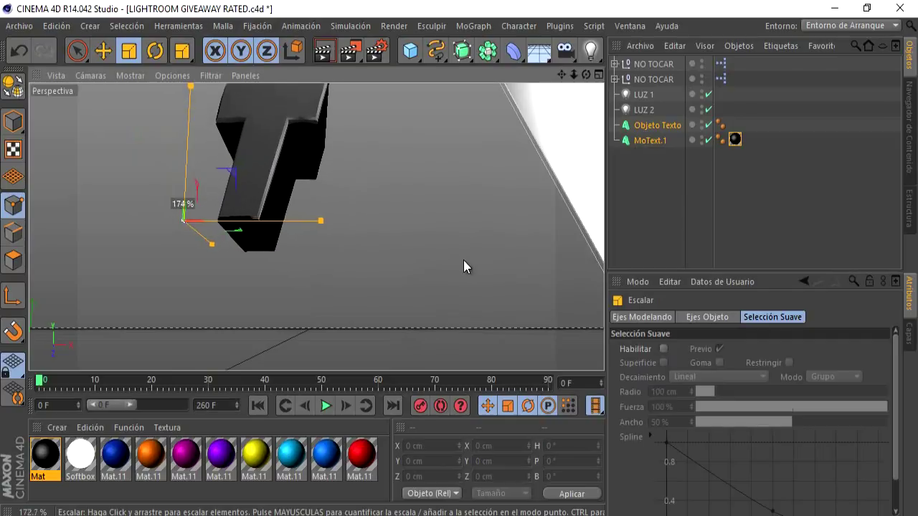
left_click(103, 52)
mouse_move(359, 191)
left_mouse_down()
mouse_move(350, 239)
mouse_move(326, 247)
left_mouse_up()
left_click(129, 52)
left_click_drag(338, 179, 98, 119)
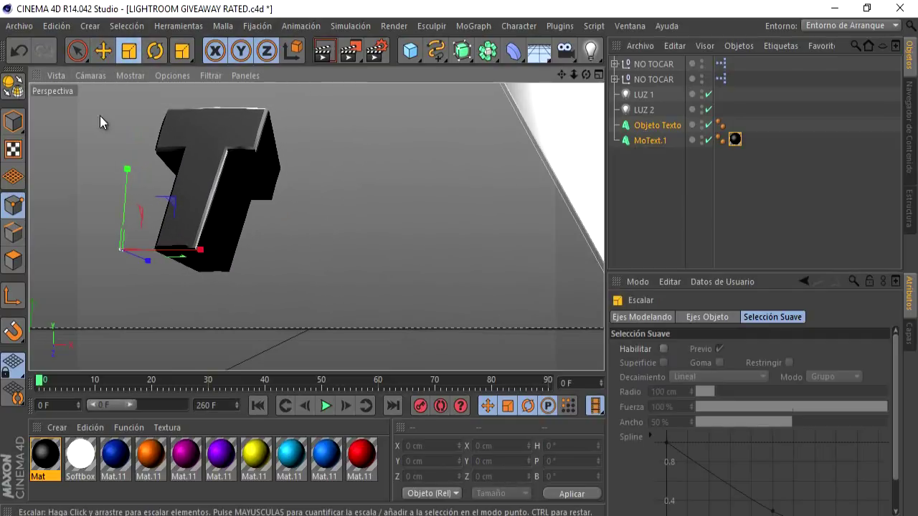
left_click(105, 55)
Step: Paste a copy as the letter U, then scale, move and tilt it next to the T
key("ctrl+v")
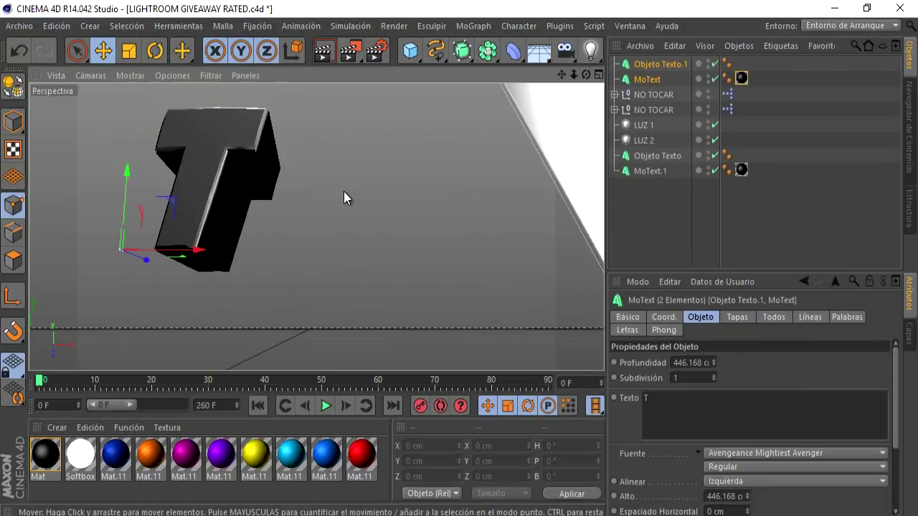
left_click(657, 399)
type("U")
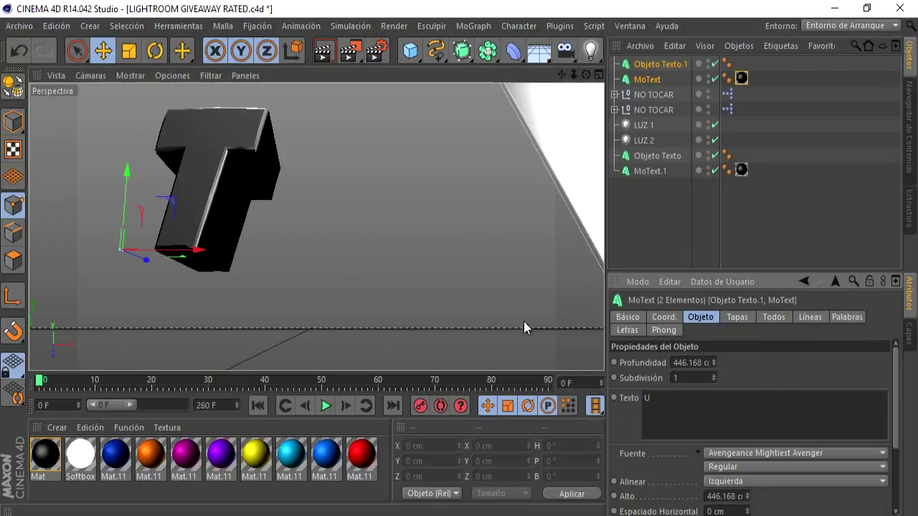
left_click_drag(523, 326, 360, 305)
left_click(129, 52)
mouse_move(129, 215)
left_mouse_down()
mouse_move(87, 249)
mouse_move(69, 321)
left_mouse_up()
left_click(103, 51)
mouse_move(99, 101)
left_mouse_down()
mouse_move(91, 134)
mouse_move(105, 98)
left_mouse_up()
left_click(155, 52)
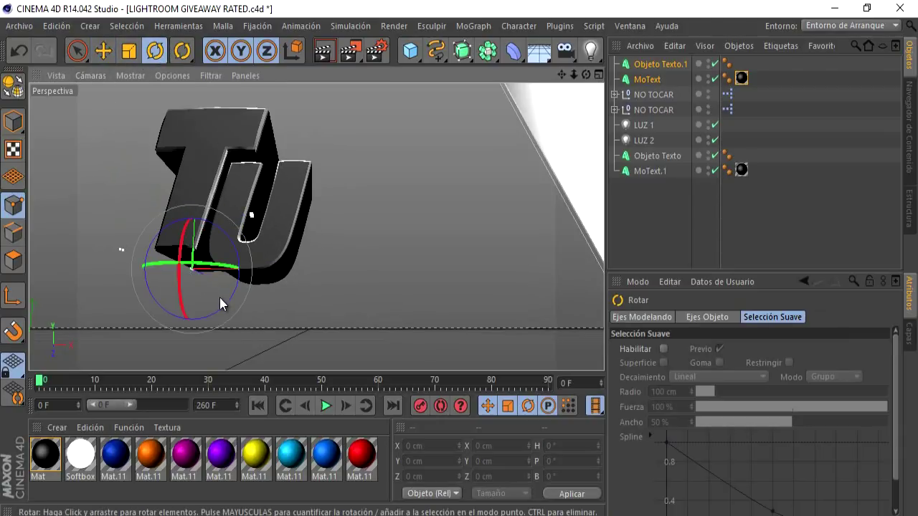
left_click_drag(219, 298, 231, 304)
left_click(103, 51)
left_click_drag(105, 136, 114, 171)
Step: Duplicate the letter as a second, enlarged T to the right, forming TUT
key("ctrl+c")
key("ctrl+v")
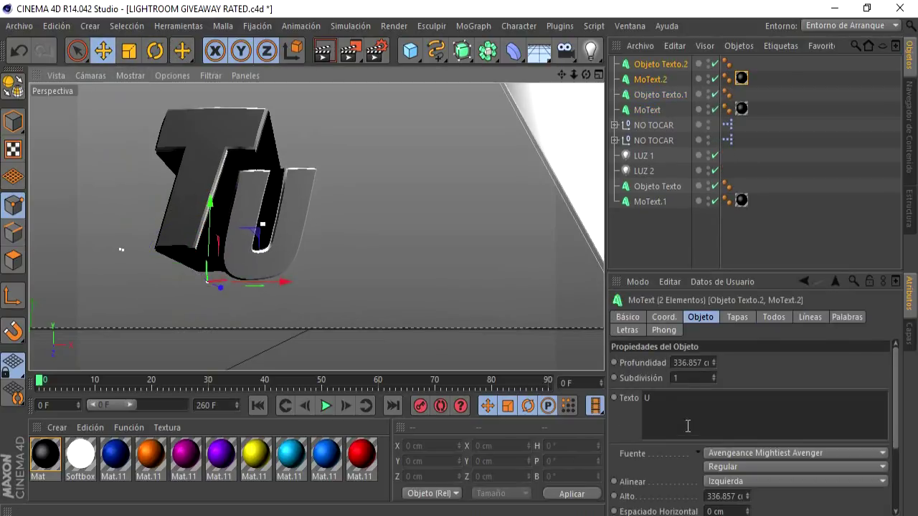
left_click_drag(299, 331, 381, 287)
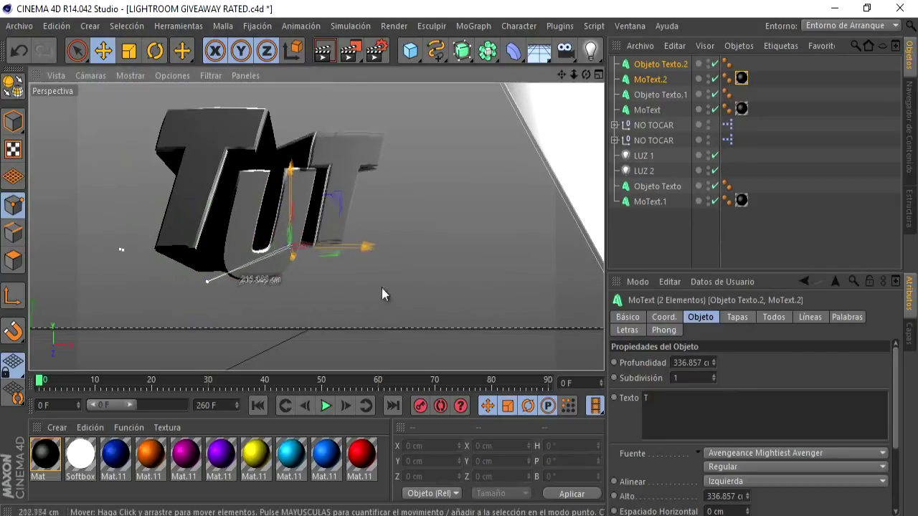
left_click(129, 52)
left_click_drag(302, 302, 492, 307)
Step: Add an O copy to the right of TUT, then duplicate the O text objects
left_click(103, 50)
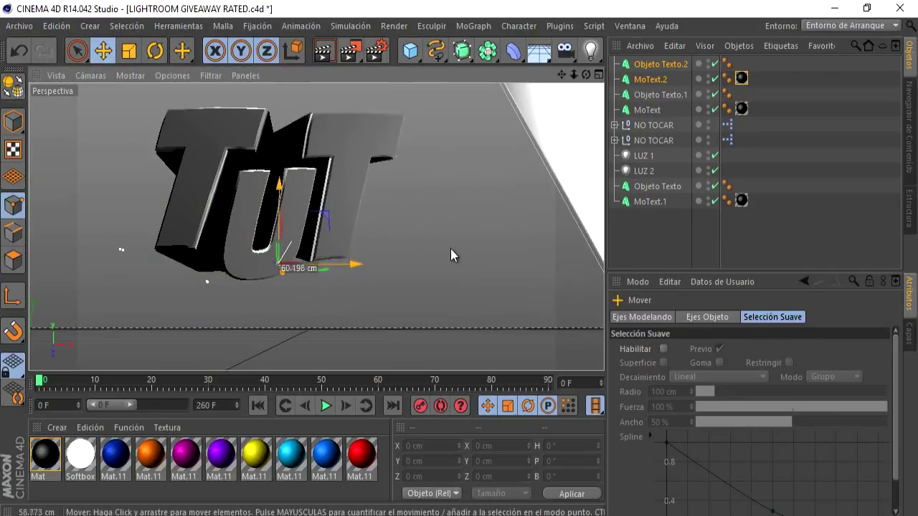
key("ctrl+c")
key("ctrl+v")
left_click_drag(430, 337, 520, 347)
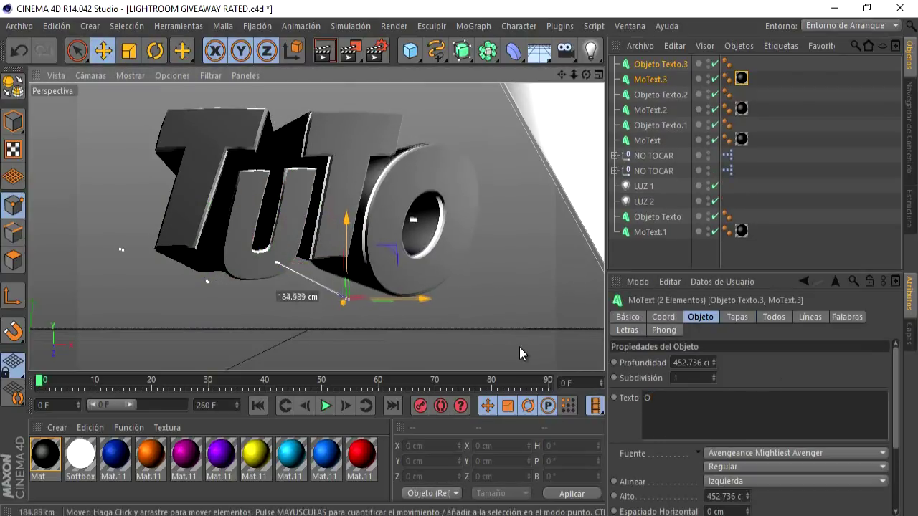
left_click(103, 50)
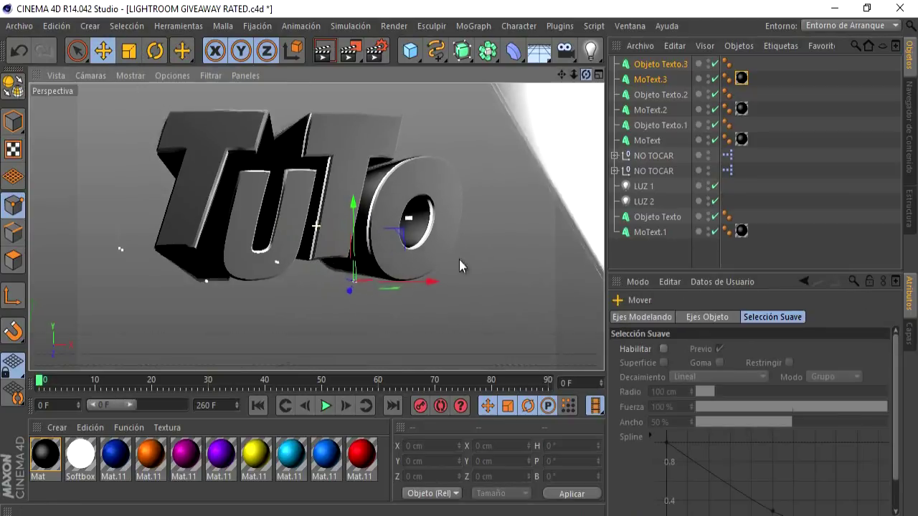
left_click_drag(191, 87, 460, 266)
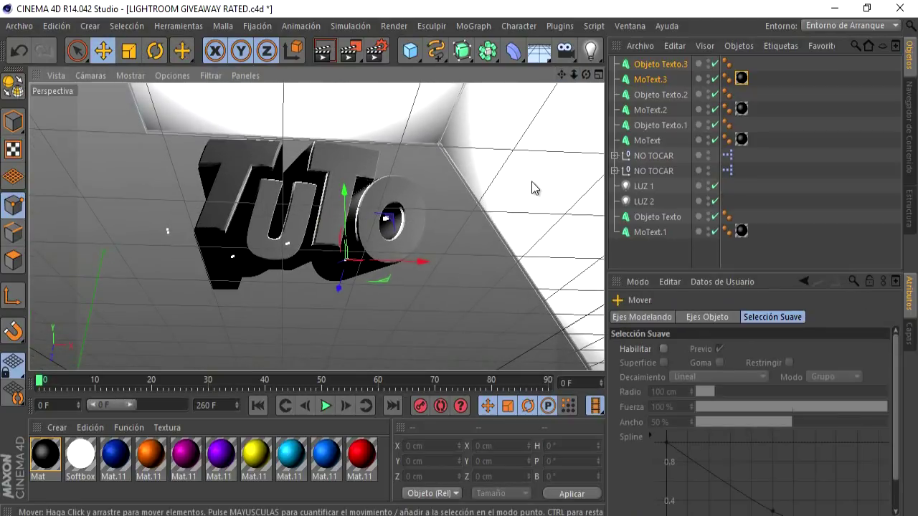
key("ctrl+c")
key("ctrl+v")
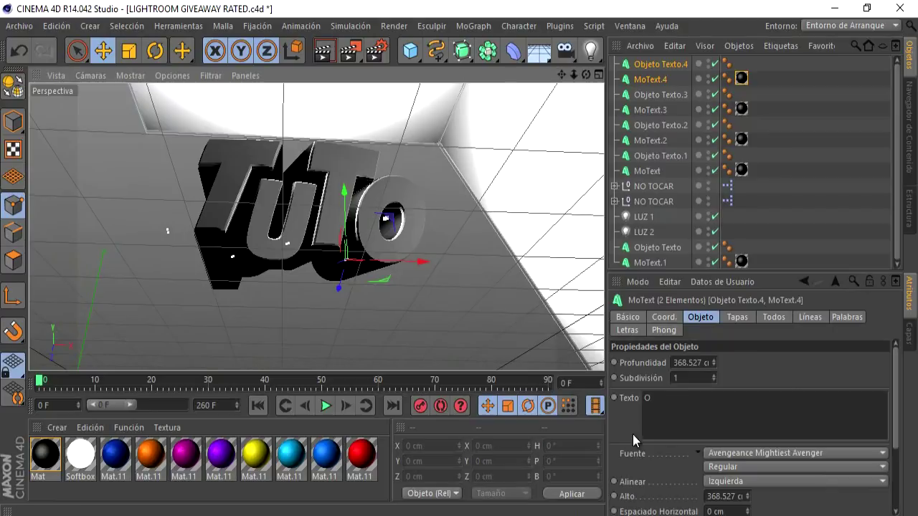
Step: Change the duplicate's text to LETRAS, shrink it, and position it beneath TUTO
left_click(652, 397)
type("RAS")
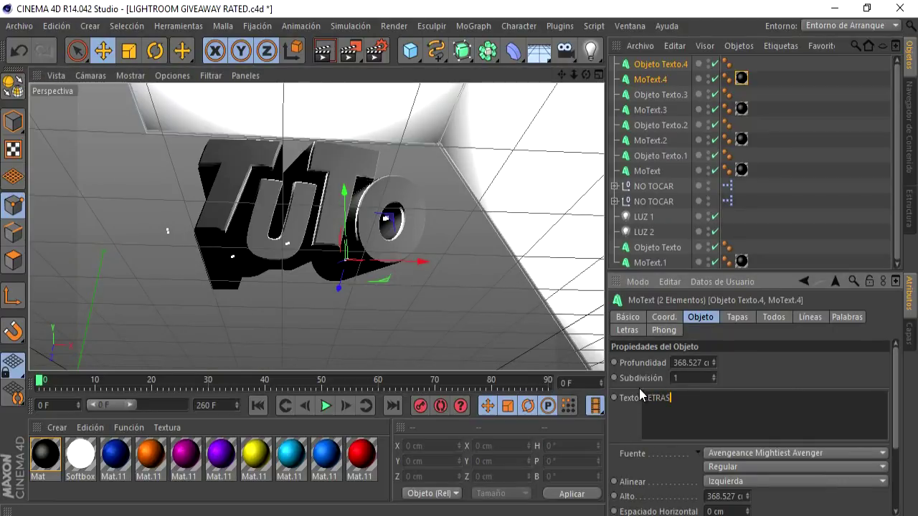
mouse_move(468, 319)
left_mouse_down()
mouse_move(458, 261)
mouse_move(461, 317)
left_mouse_up()
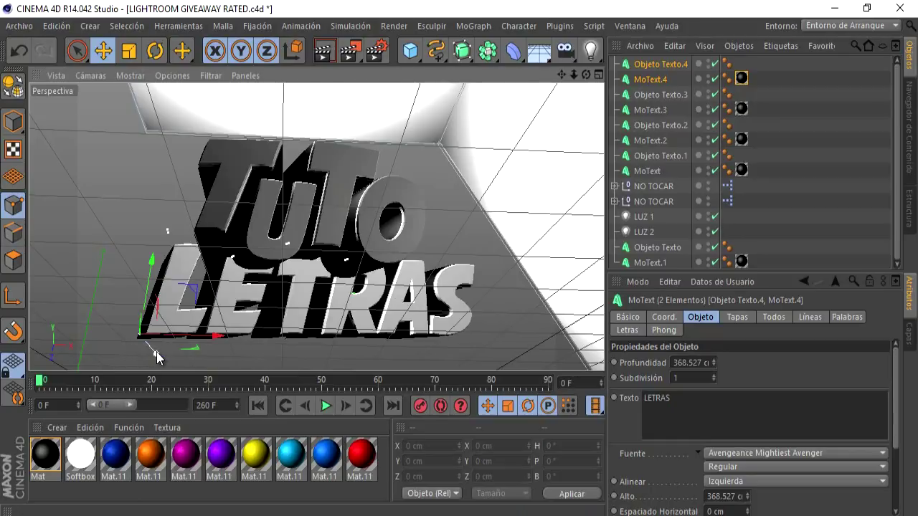
left_click_drag(155, 353, 107, 324)
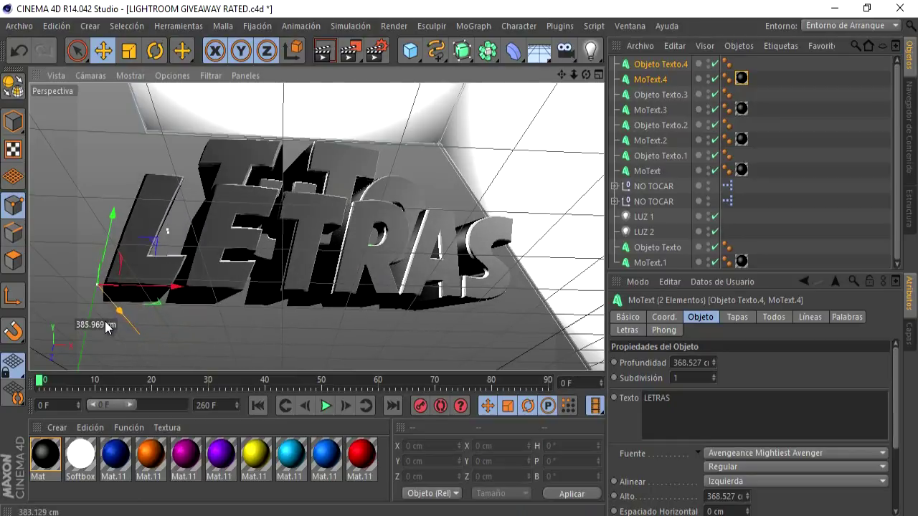
left_click(130, 51)
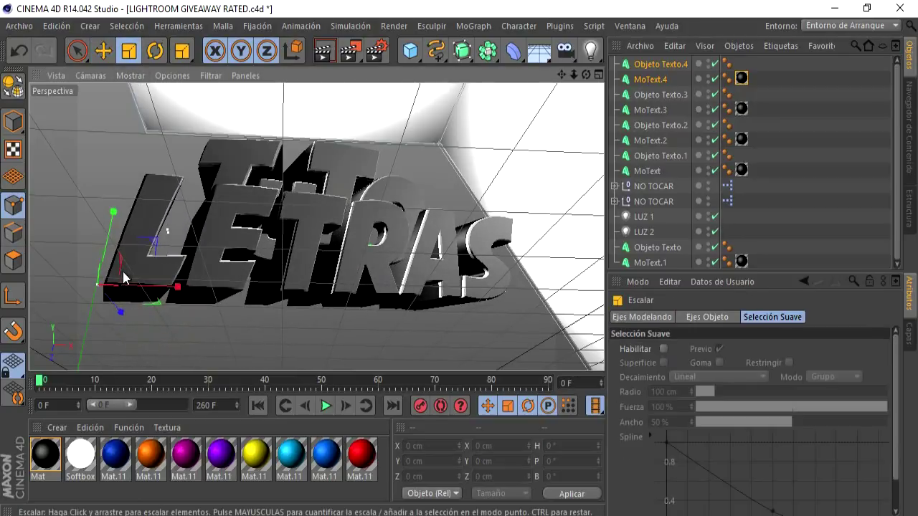
mouse_move(143, 192)
left_mouse_down()
mouse_move(135, 352)
mouse_move(459, 261)
left_mouse_up()
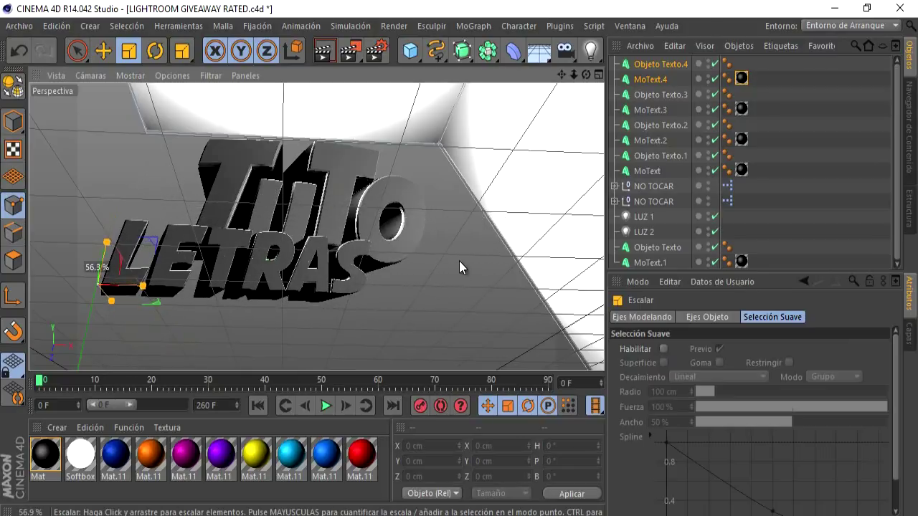
left_click(105, 50)
mouse_move(153, 172)
left_mouse_down()
mouse_move(199, 191)
mouse_move(203, 205)
left_mouse_up()
Step: Give LETRAS a rough distressed font and adjust the camera angle on the lettering
left_click(639, 64)
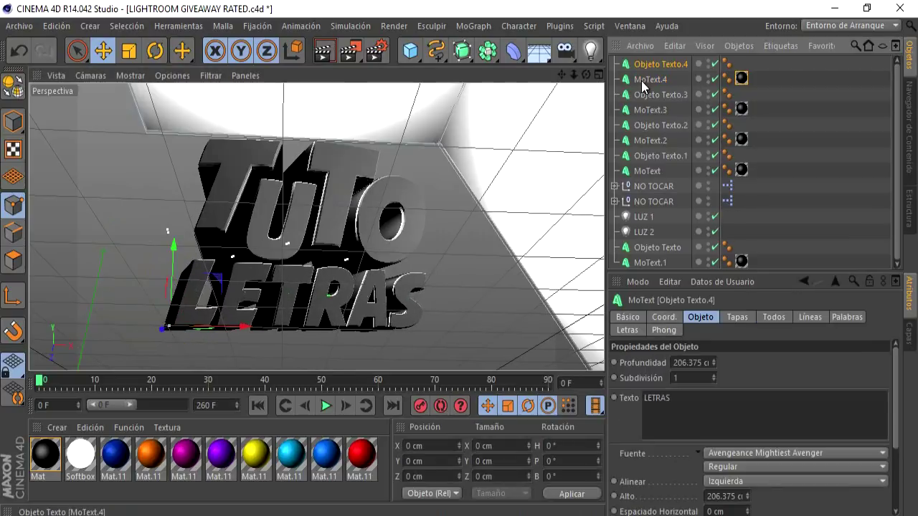
left_click(769, 452)
left_click(796, 409)
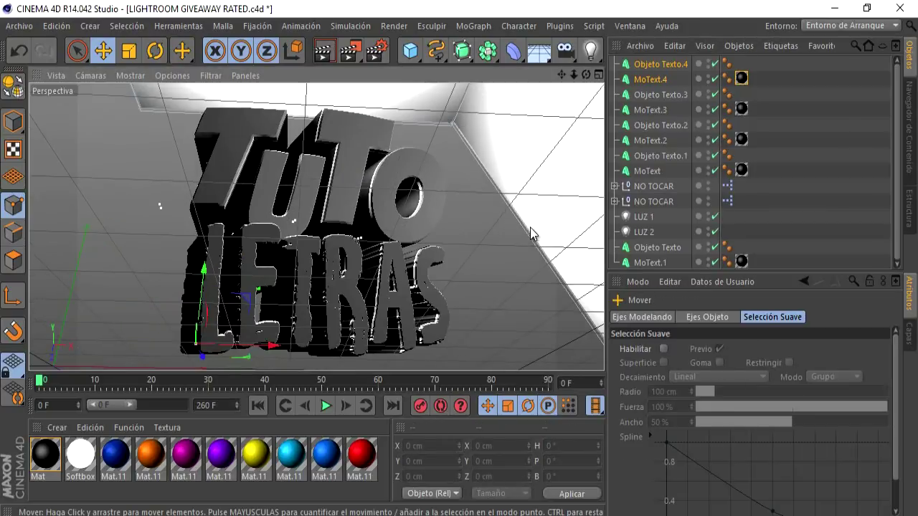
left_click_drag(585, 75, 583, 80)
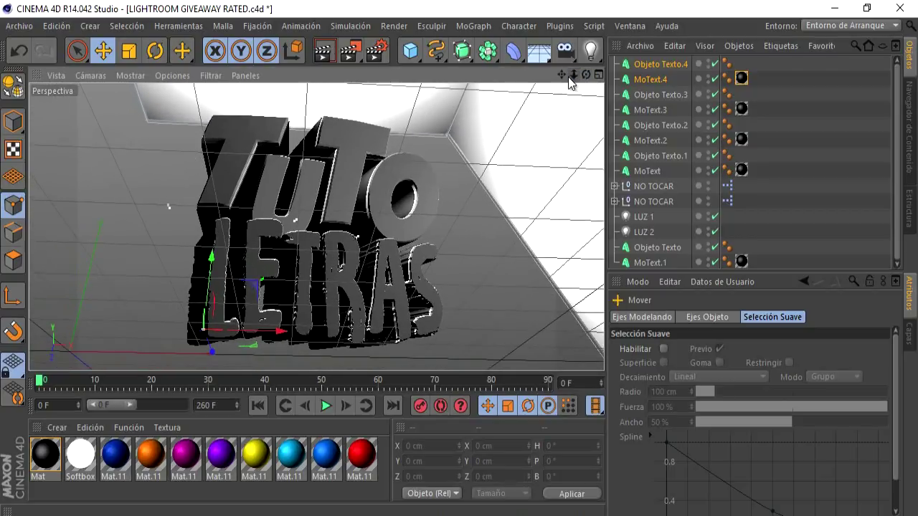
left_click_drag(574, 77, 458, 259)
left_click(817, 183)
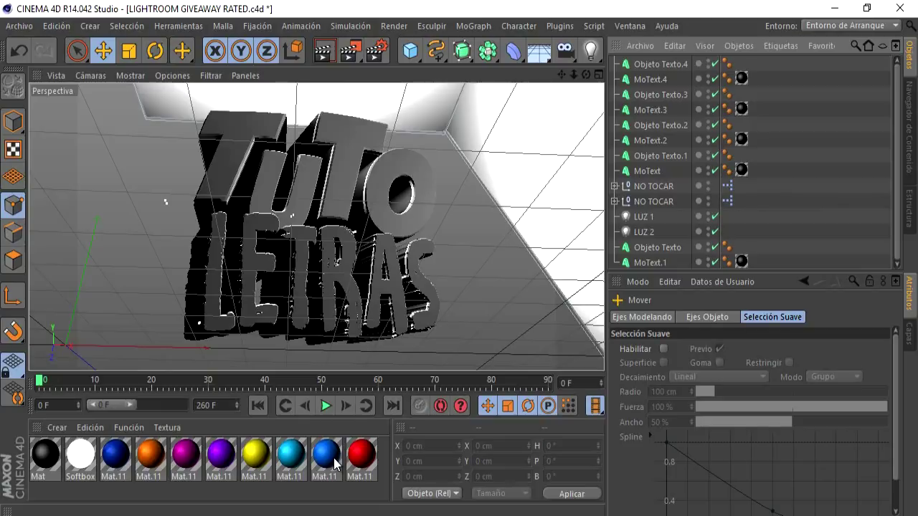
Step: Apply the blue Mat.11 material to both Ts of TUTO
left_click_drag(225, 177, 225, 178)
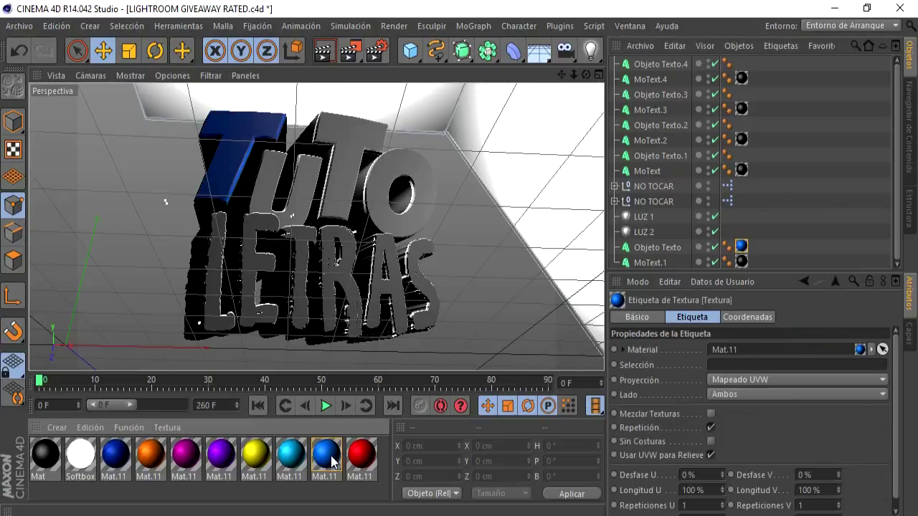
left_click_drag(326, 453, 343, 155)
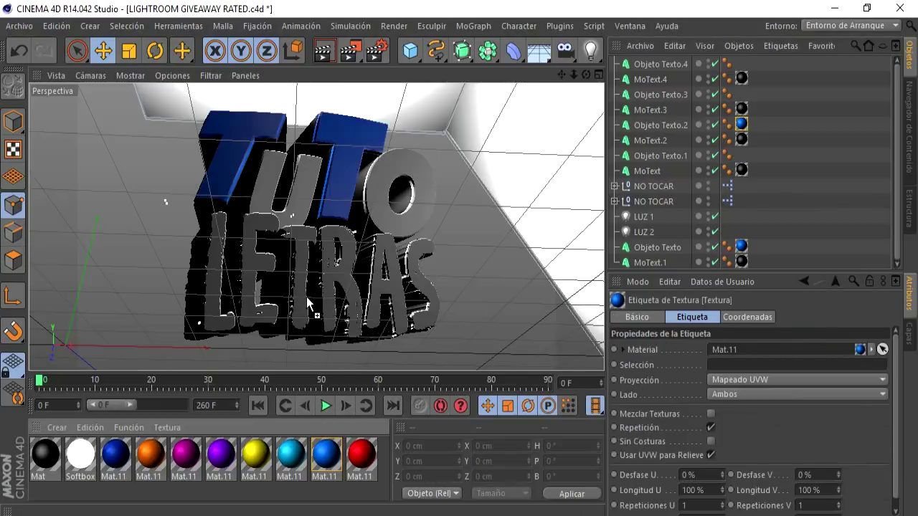
left_click_drag(321, 471, 318, 196)
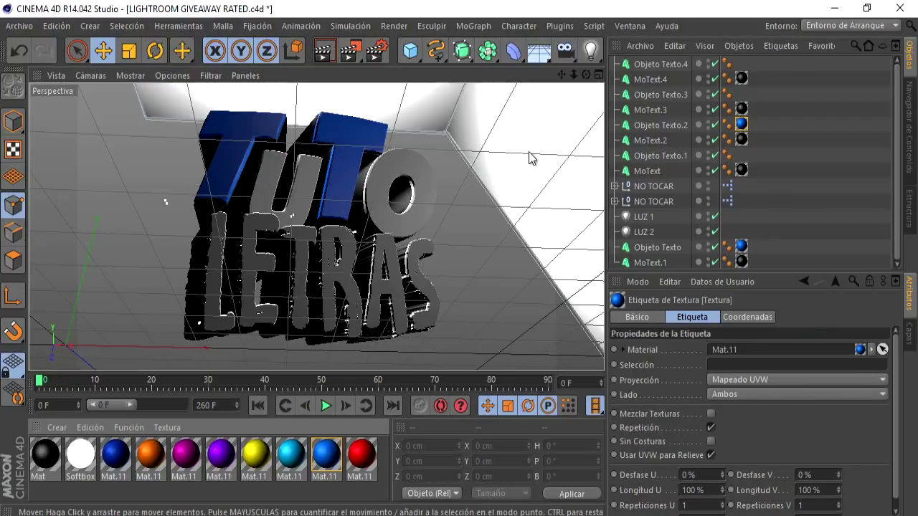
Step: Make the LETRAS text and MoText objects editable as separate letters
left_click(653, 81)
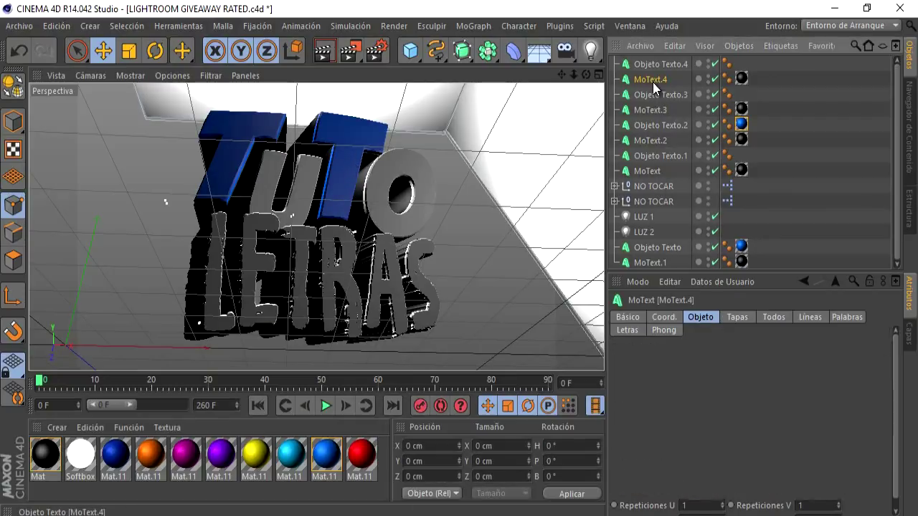
left_click(654, 64, "ctrl")
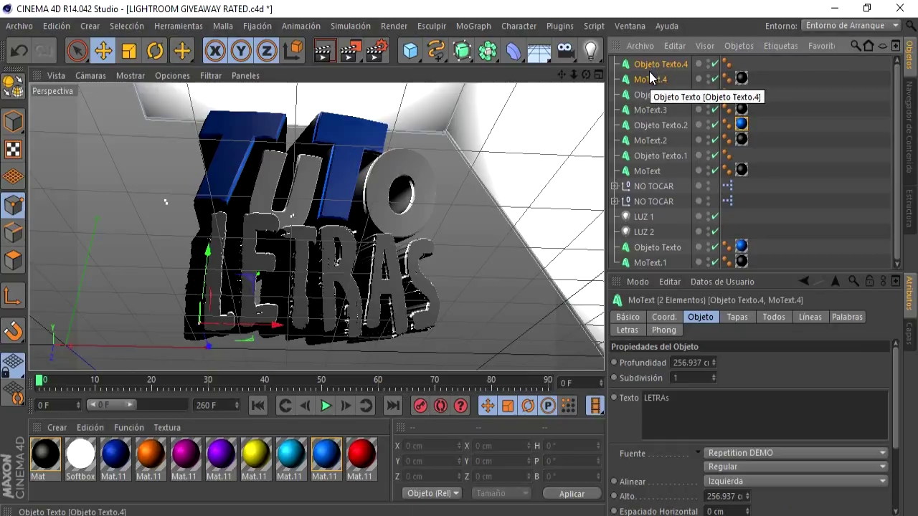
key("c")
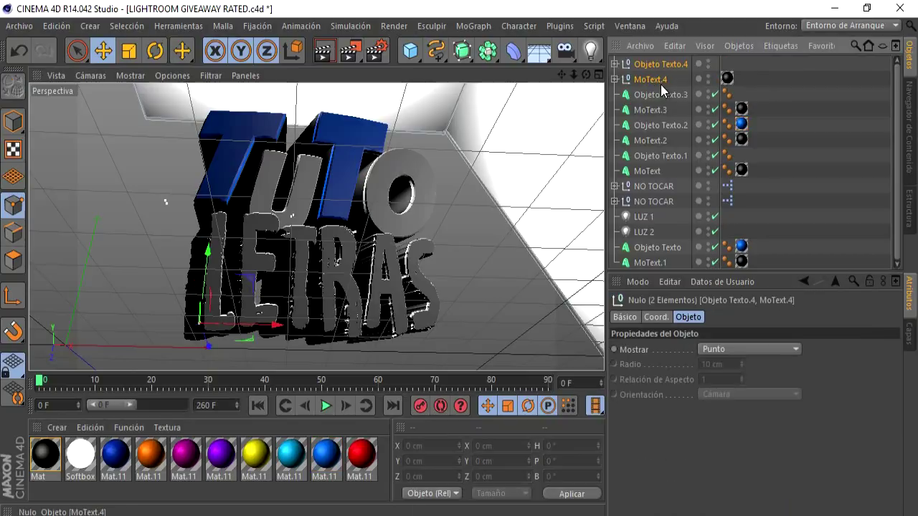
left_click(818, 144)
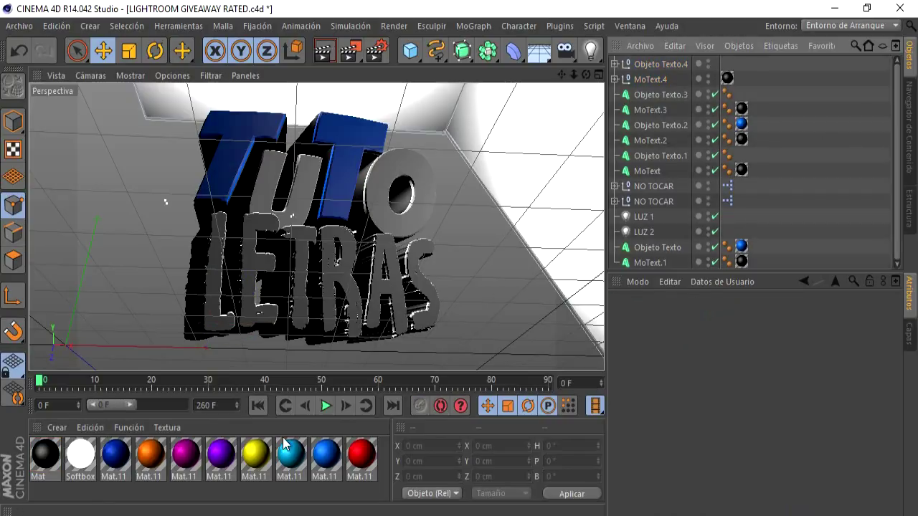
Step: Apply blue Mat.11 to the L and A of LETRAS, undoing it on the R
left_click_drag(324, 464, 264, 317)
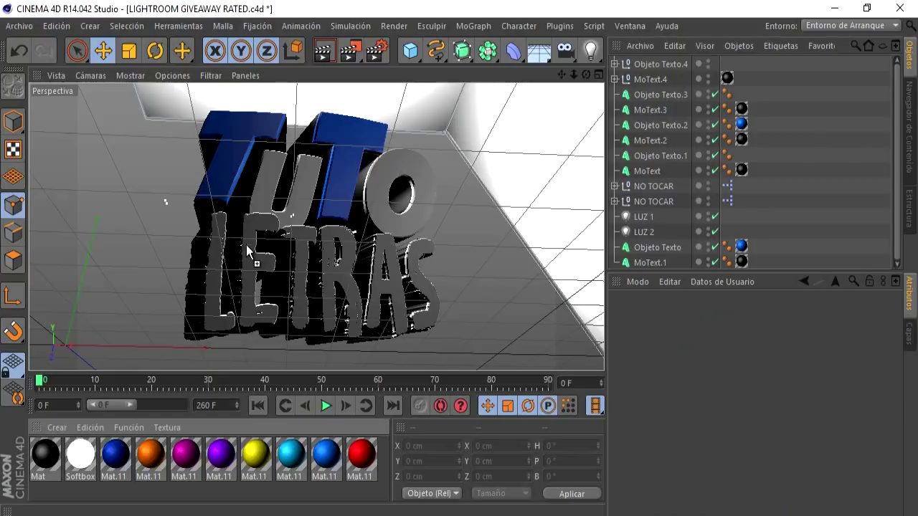
left_click_drag(221, 228, 251, 255)
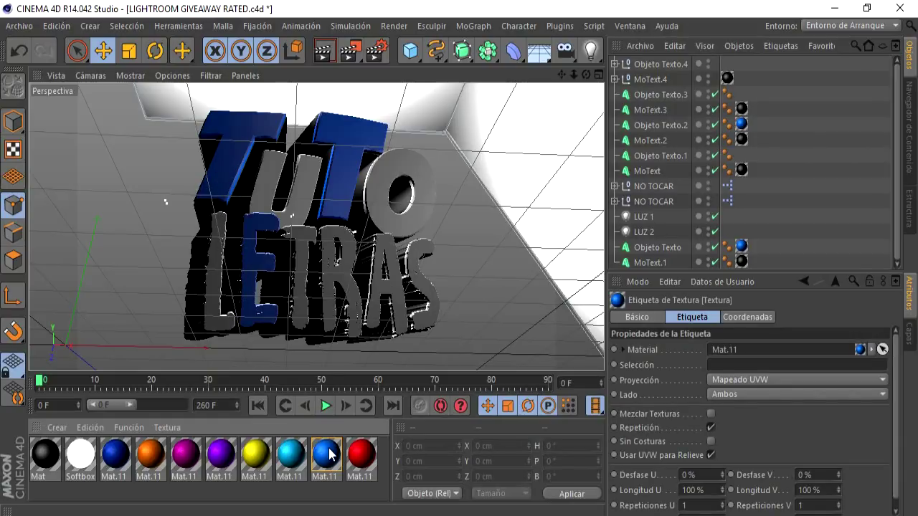
left_click_drag(328, 455, 336, 324)
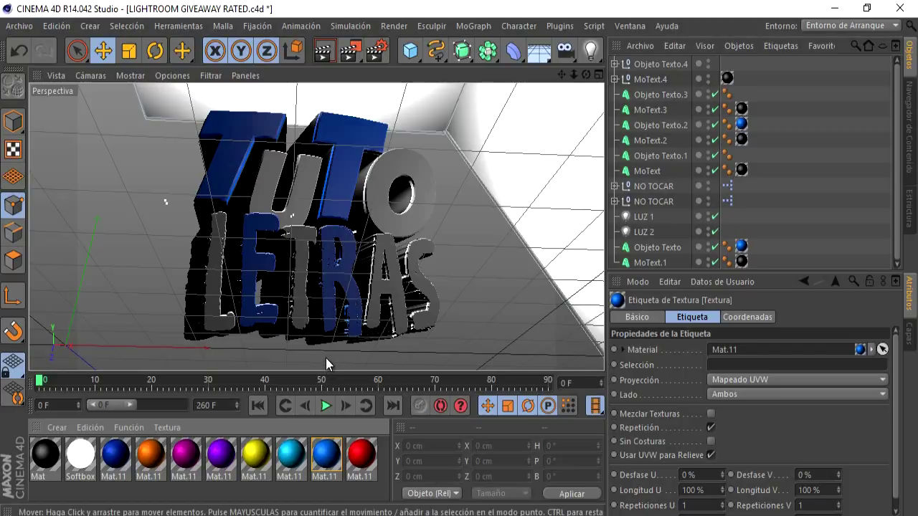
key("ctrl+z")
left_click_drag(322, 464, 394, 297)
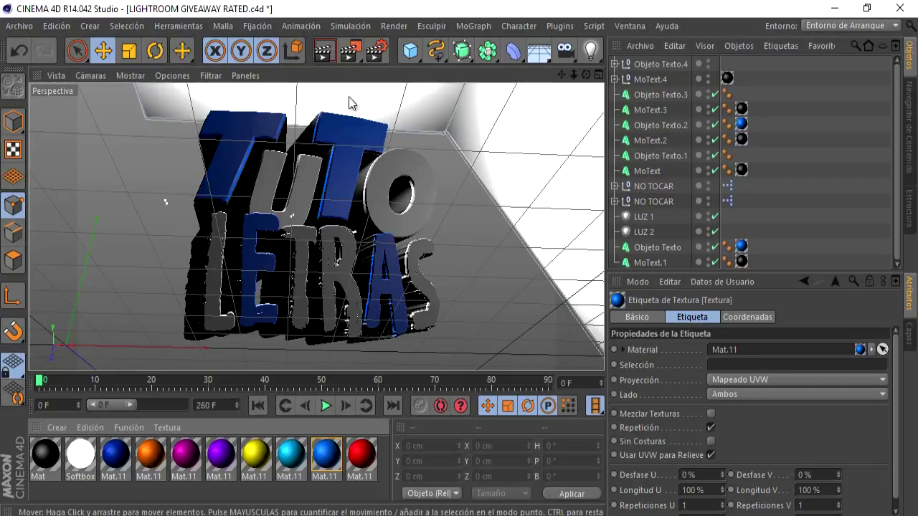
Step: Region-render the TO letters as a test, then zoom and orbit so TUTO LETRAS fills the frame
left_click(349, 54)
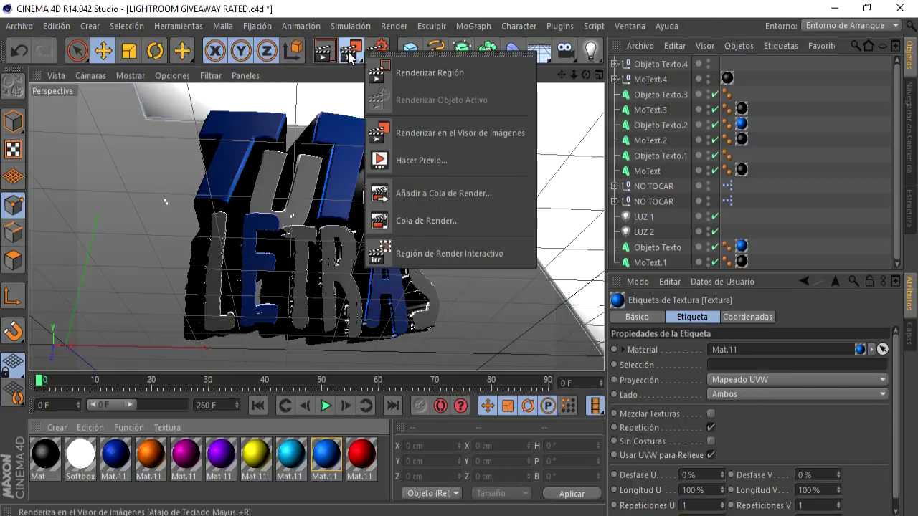
left_click(418, 78)
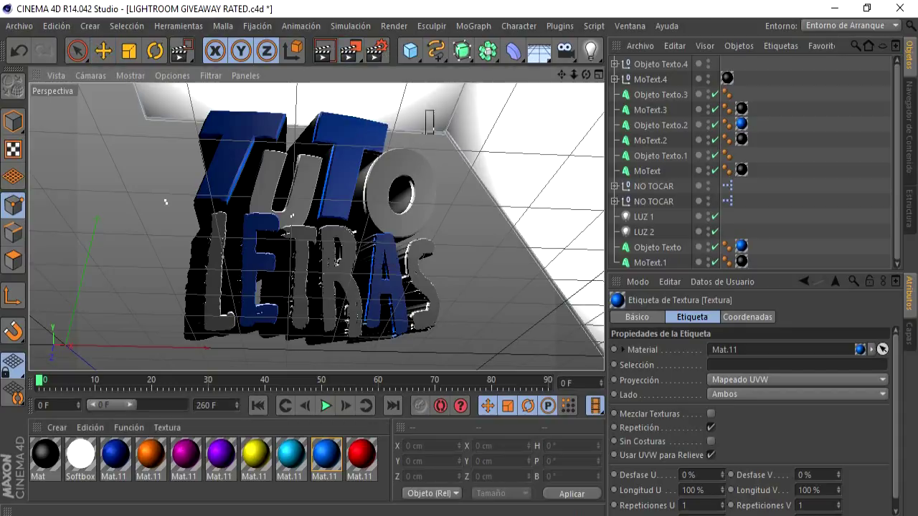
left_click_drag(433, 110, 152, 317)
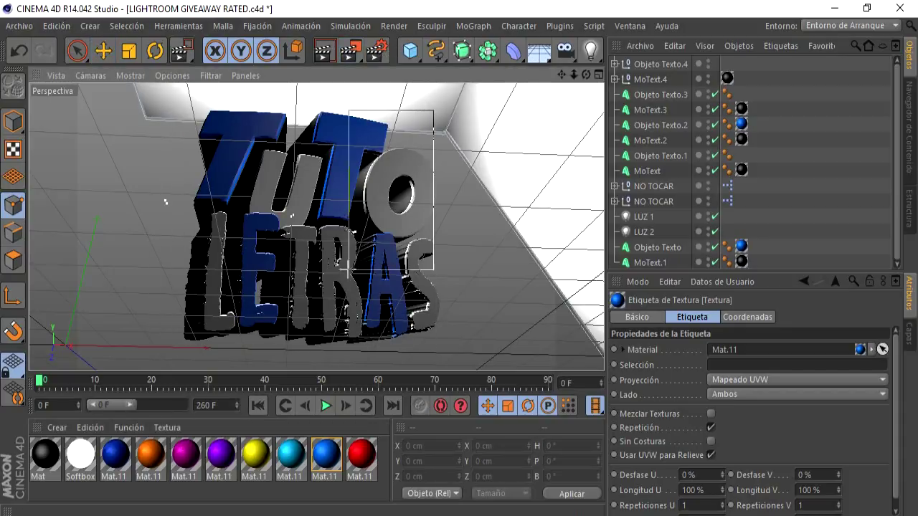
left_click(334, 344)
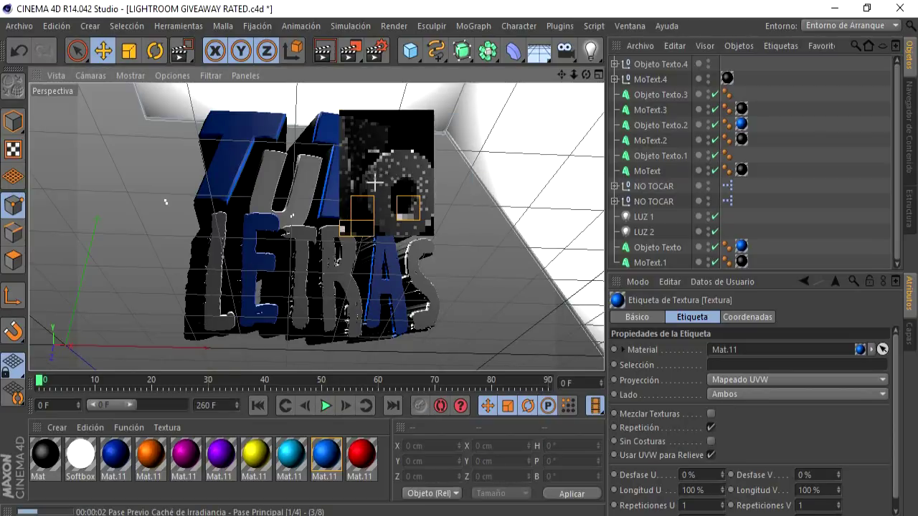
key("Escape")
scroll(358, 244, "up", 2)
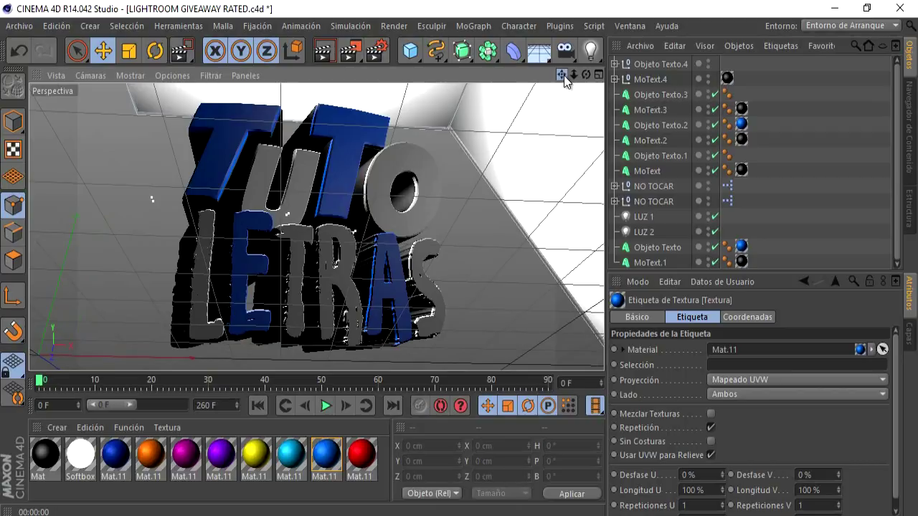
left_click_drag(563, 76, 453, 151)
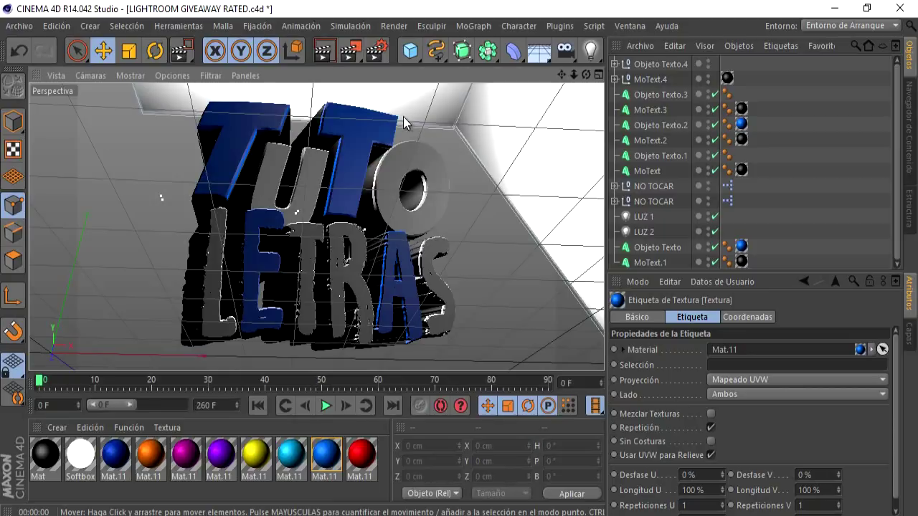
Step: Set the render output format to PNG, saved to the Desktop as 'tutorail letras'
left_click(380, 53)
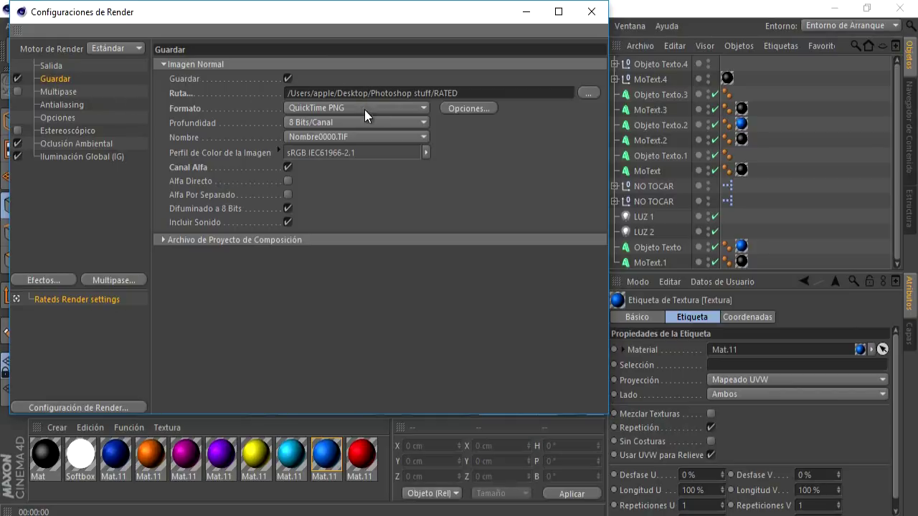
left_click(335, 108)
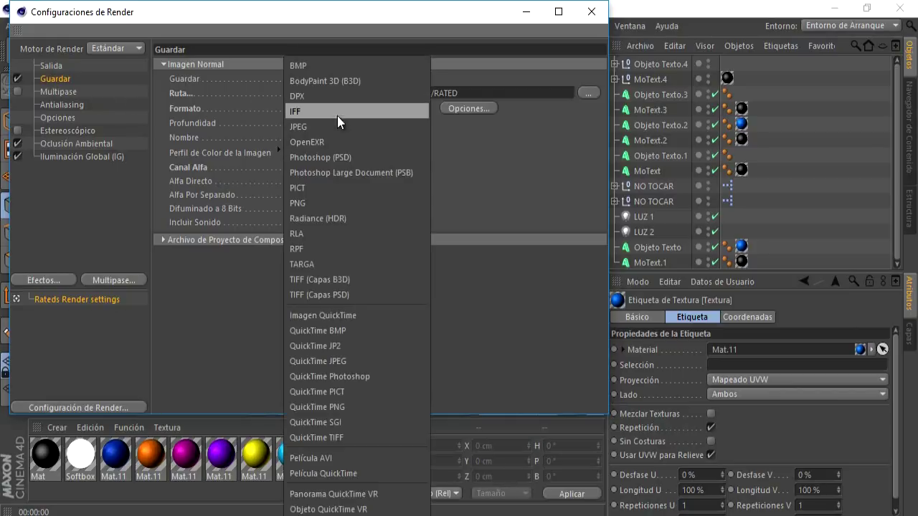
left_click(346, 203)
left_click(588, 93)
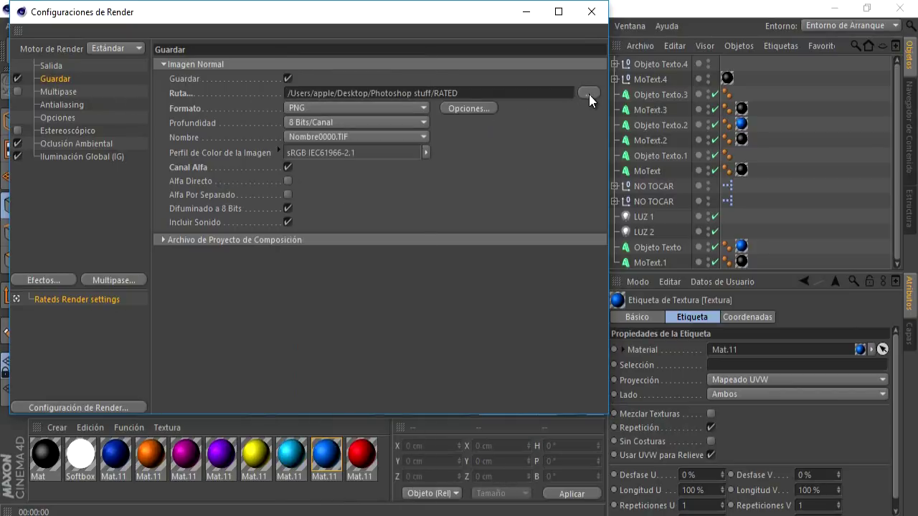
left_click(78, 278)
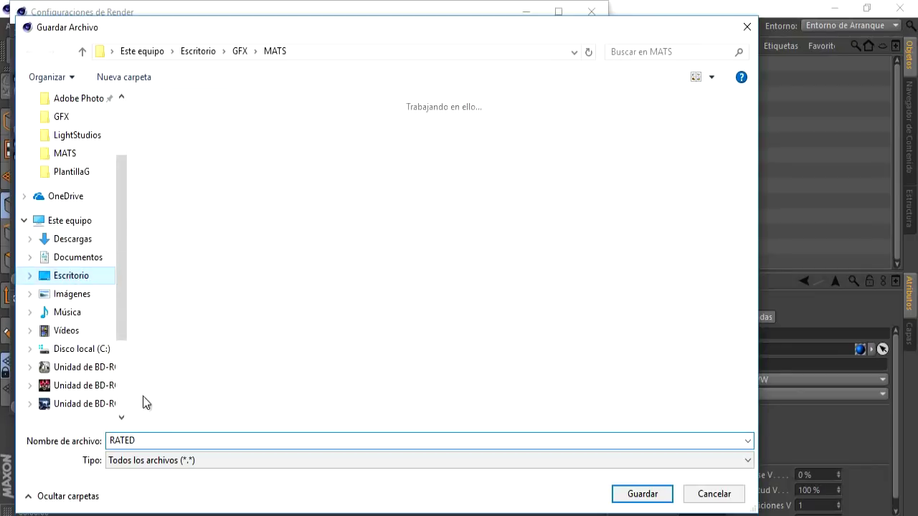
type("tutor")
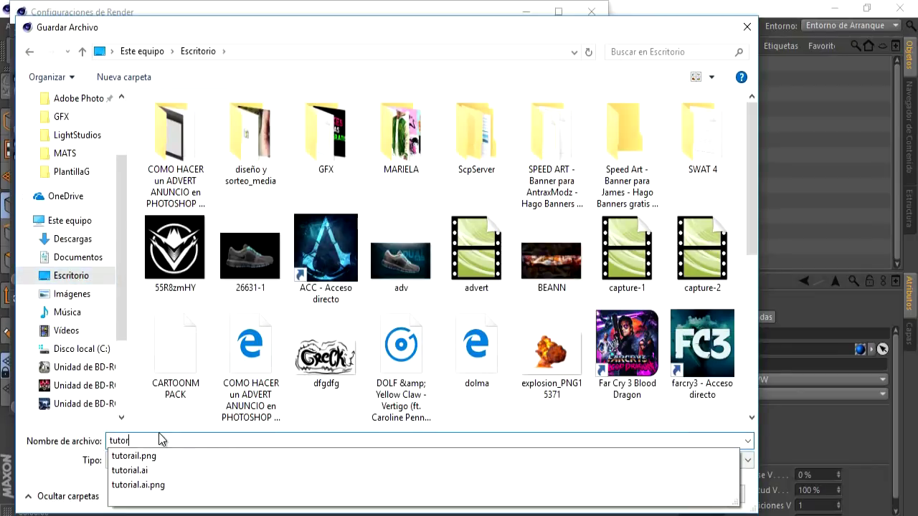
type("ail letras")
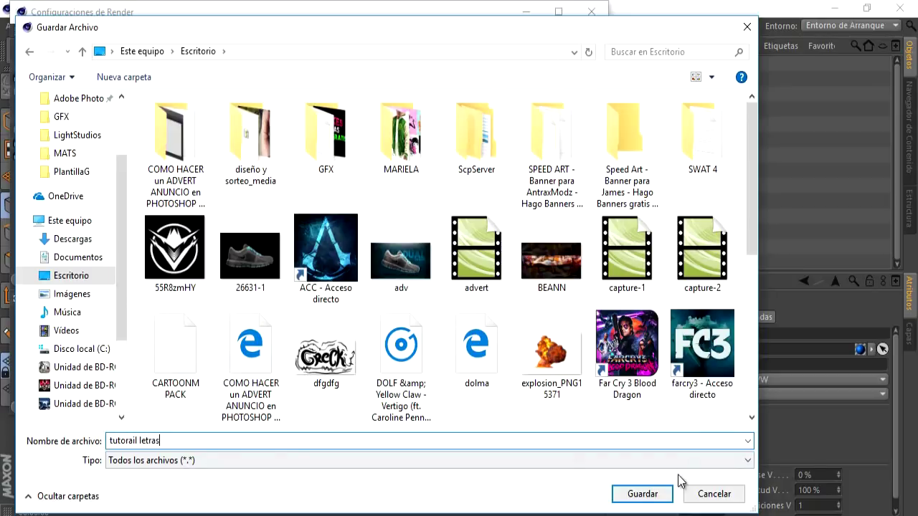
left_click(642, 493)
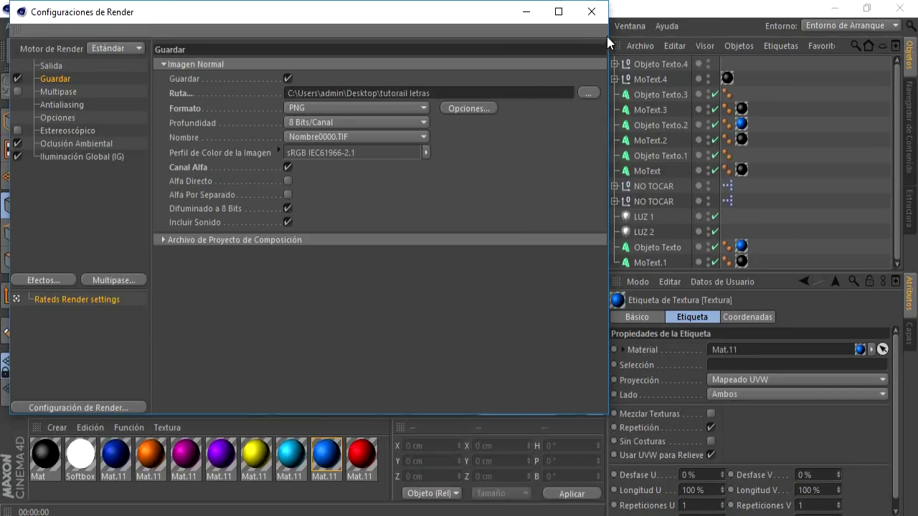
left_click(591, 11)
Step: Render to the Picture Viewer and fit the full 1920x1080 image in the window
left_click(347, 50)
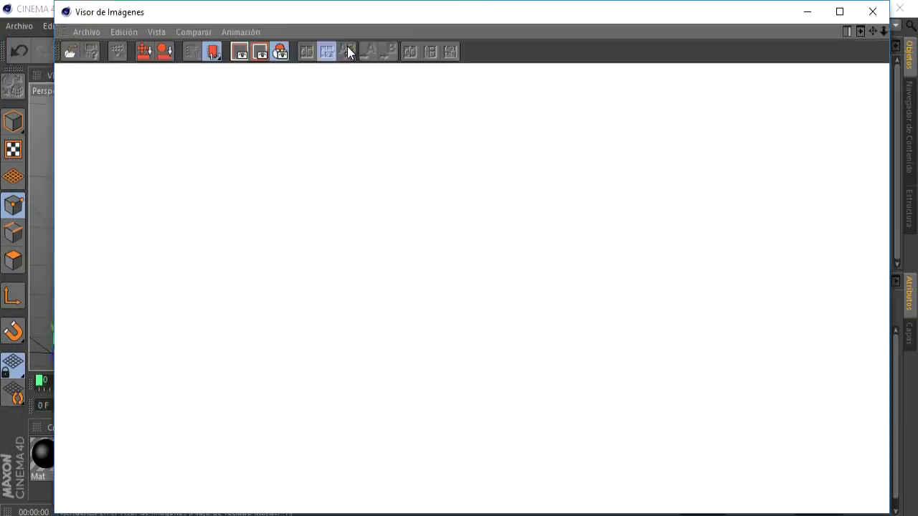
left_click(347, 238)
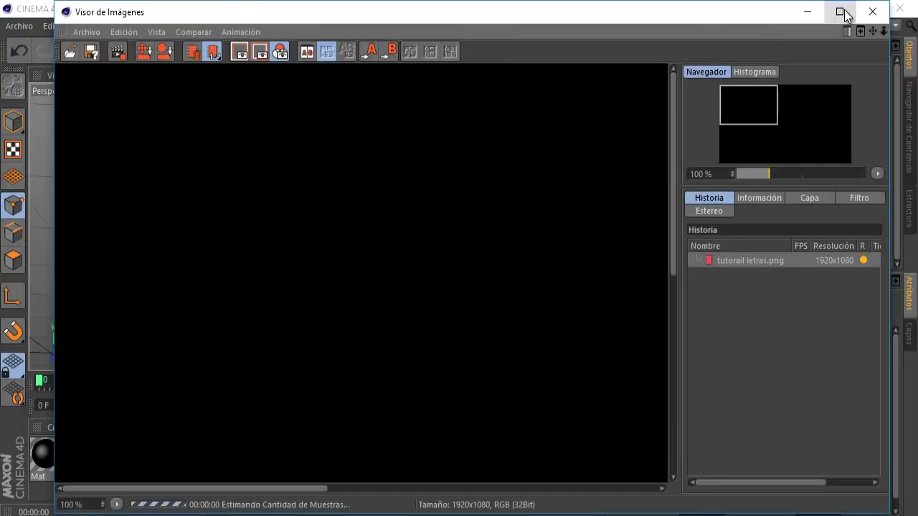
left_click(840, 11)
left_click(906, 167)
left_click(905, 183)
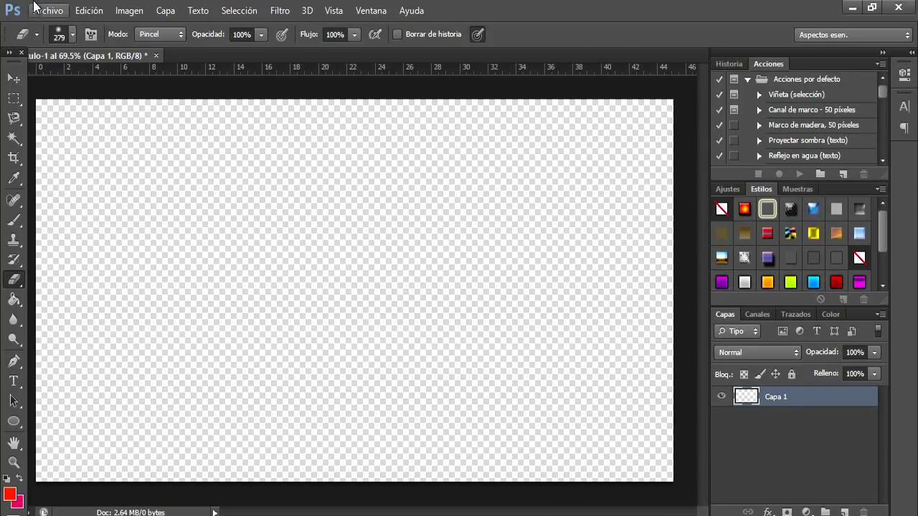
Step: Place the 'tutorail letras' render onto the transparent canvas and commit it
left_click(47, 10)
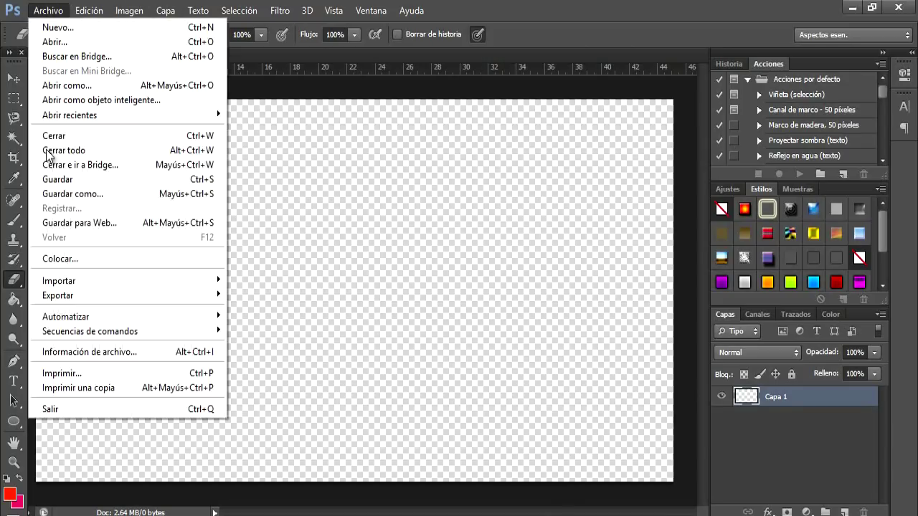
left_click(75, 260)
scroll(401, 265, "down", 1)
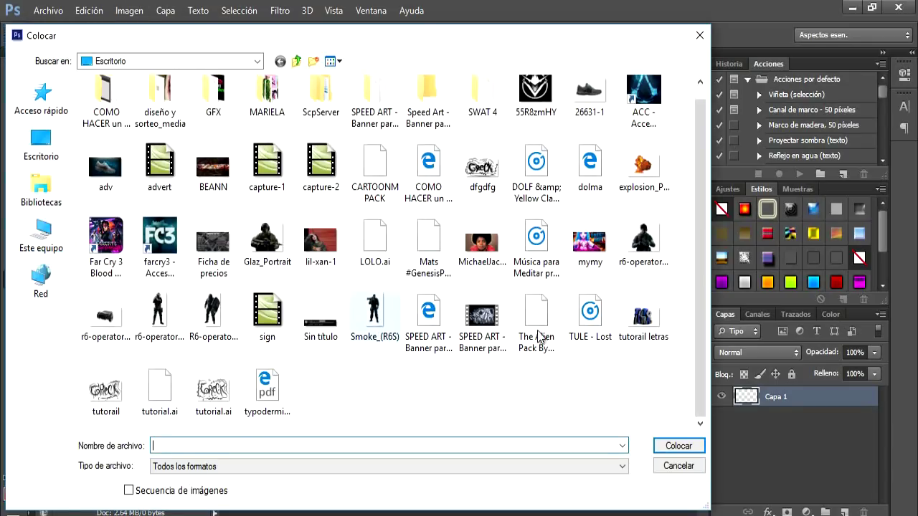
left_click(643, 319)
left_click(678, 446)
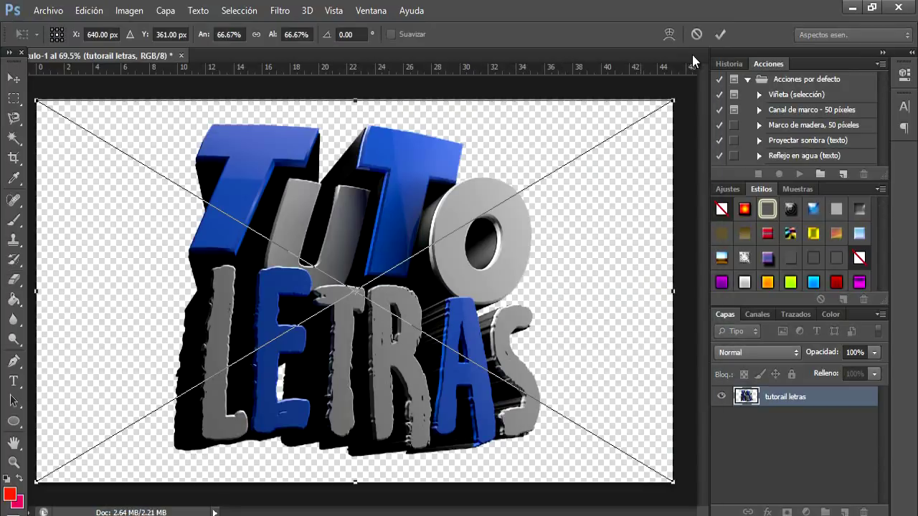
key("e")
Step: Duplicate the layer as 'tutorail letras copia' and keep the copy selected
left_click(719, 34)
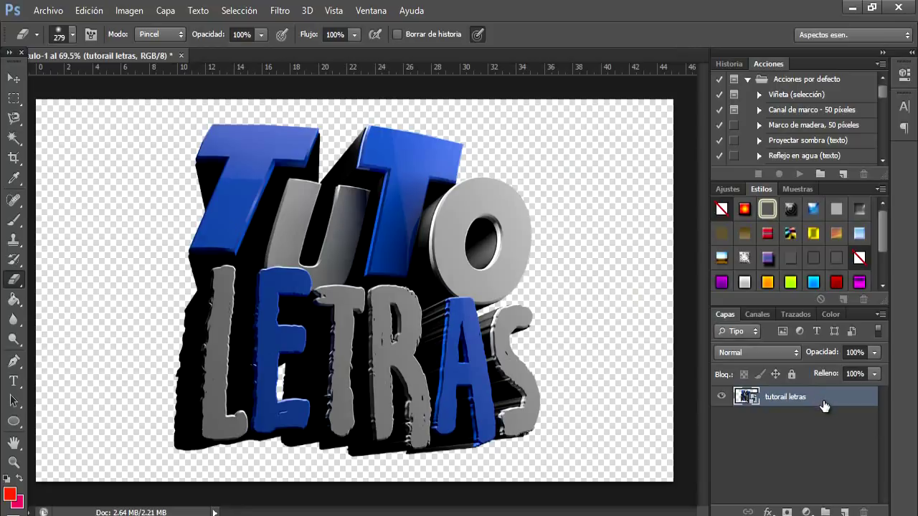
key("ctrl+j")
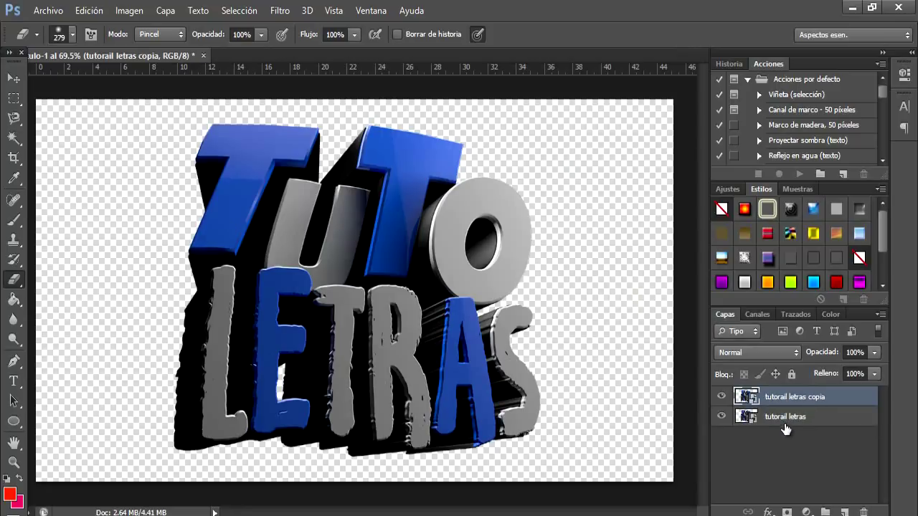
left_click(800, 420)
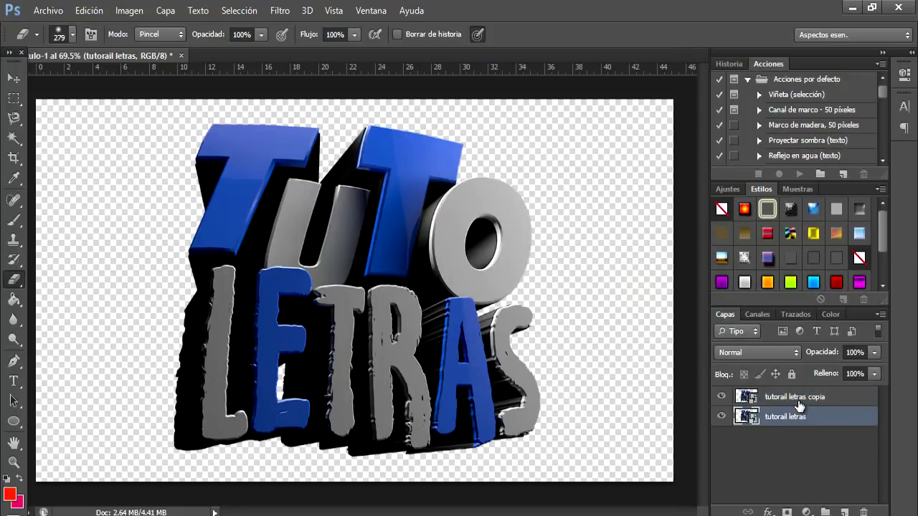
left_click(799, 400)
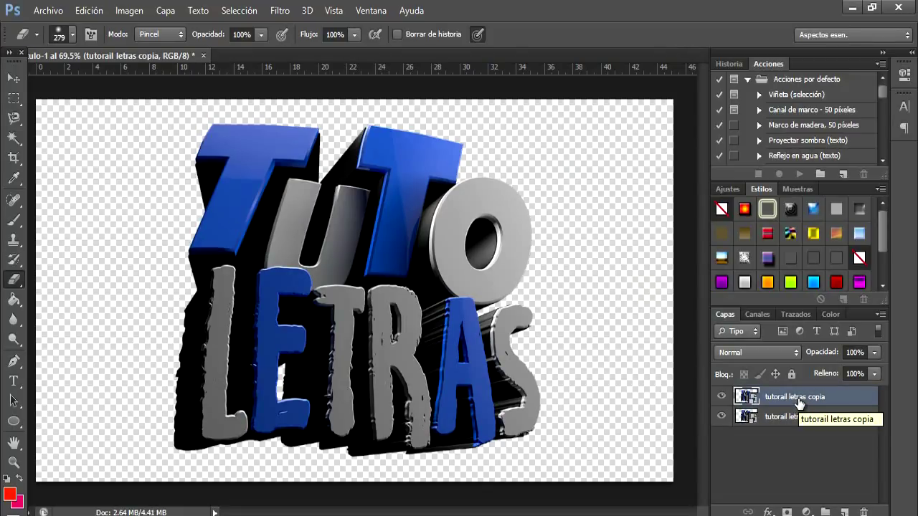
Step: Give the copy layer a 13 px black stroke through its Blending Options
right_click(798, 400)
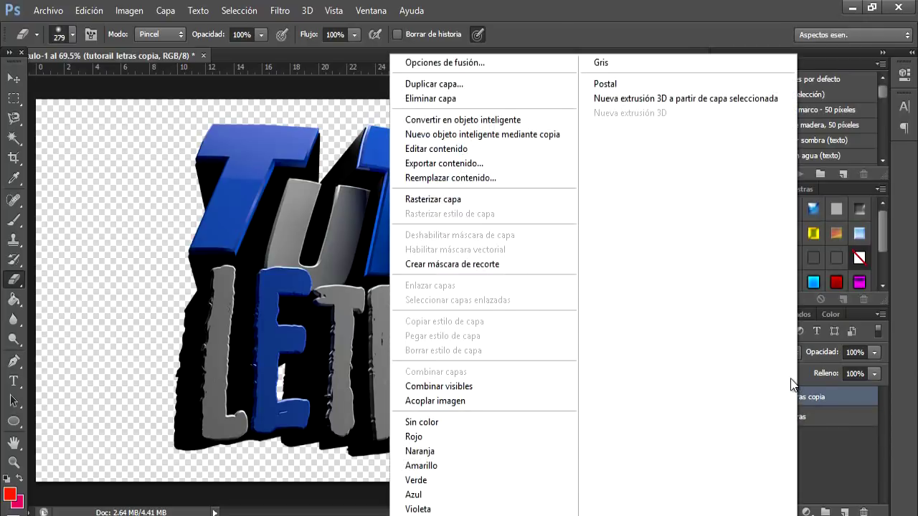
left_click(436, 62)
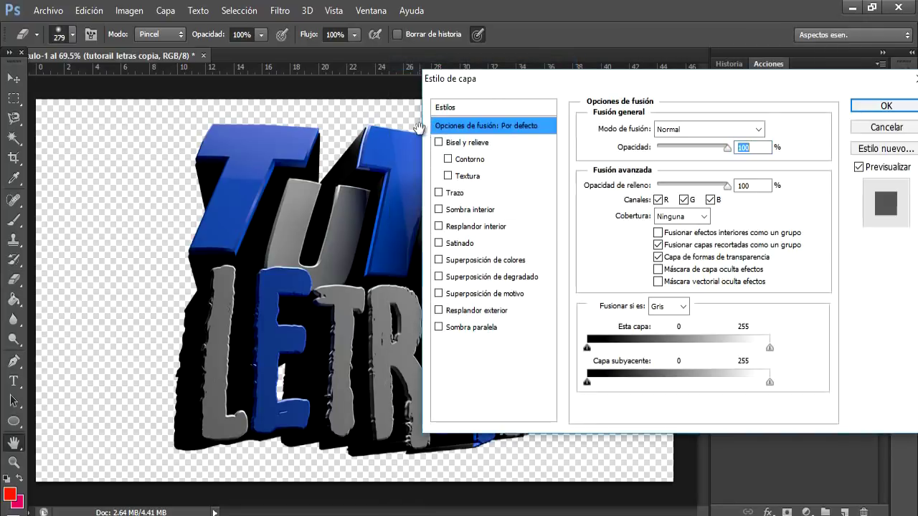
left_click(438, 192)
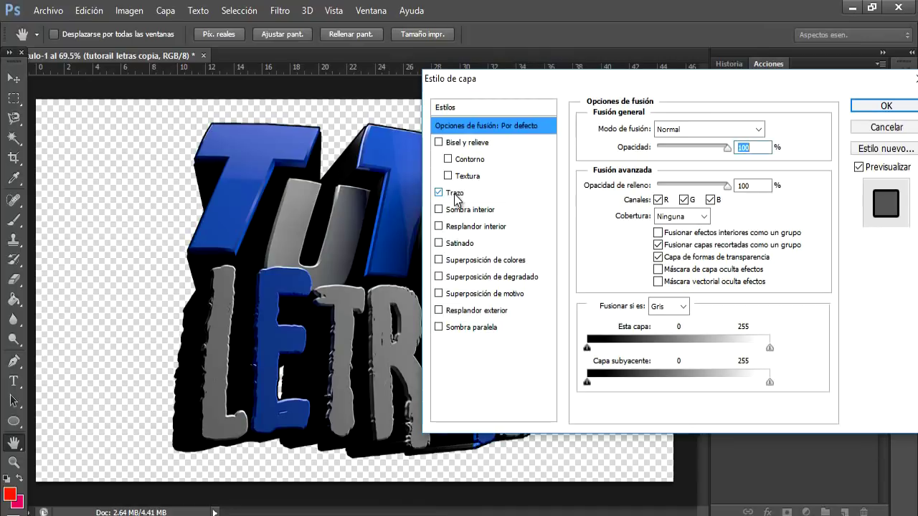
left_click(454, 193)
left_click_drag(652, 127, 659, 133)
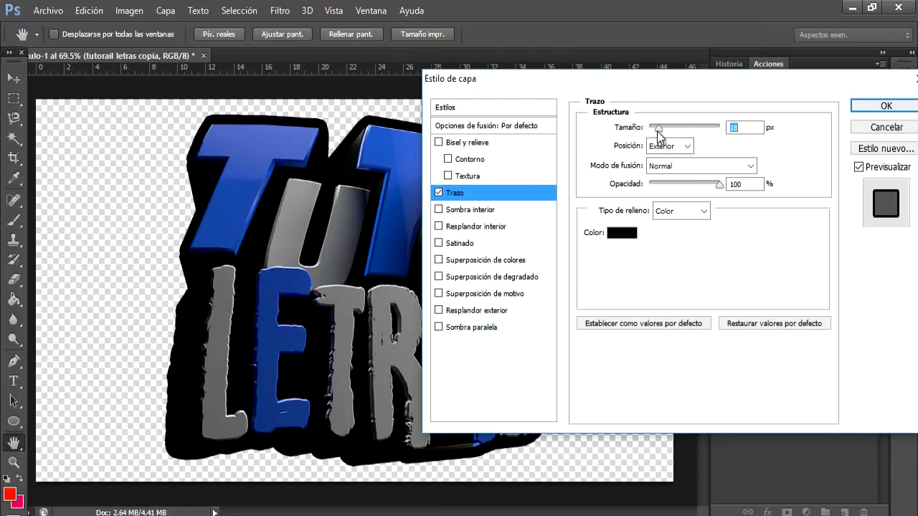
mouse_move(667, 90)
left_mouse_down()
mouse_move(669, 99)
mouse_move(737, 104)
left_mouse_up()
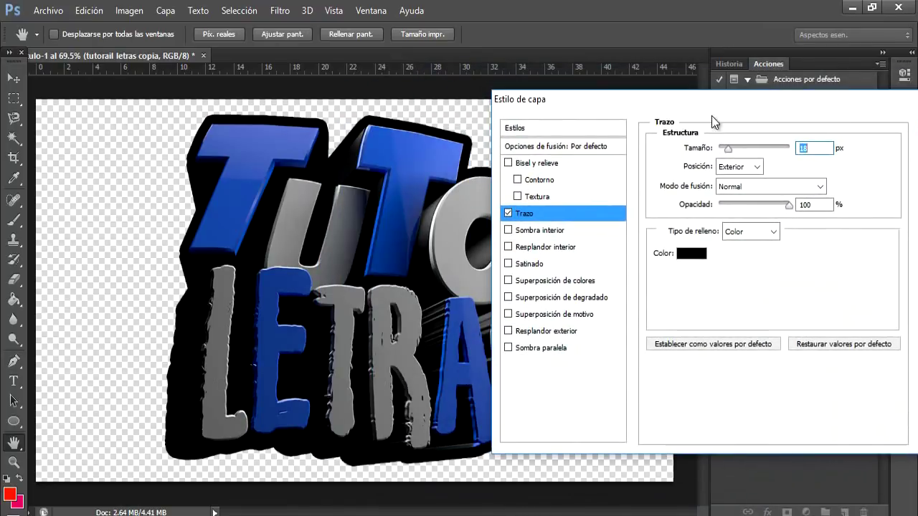
Step: Add an inner shadow (distance 44, size 111, opacity 36%) and enable Satin
left_click(508, 230)
left_click(572, 230)
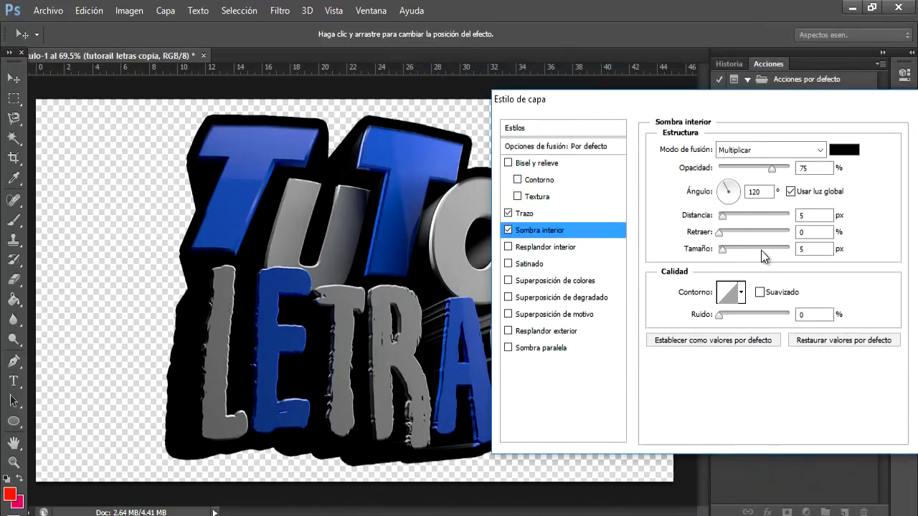
left_click_drag(723, 216, 750, 215)
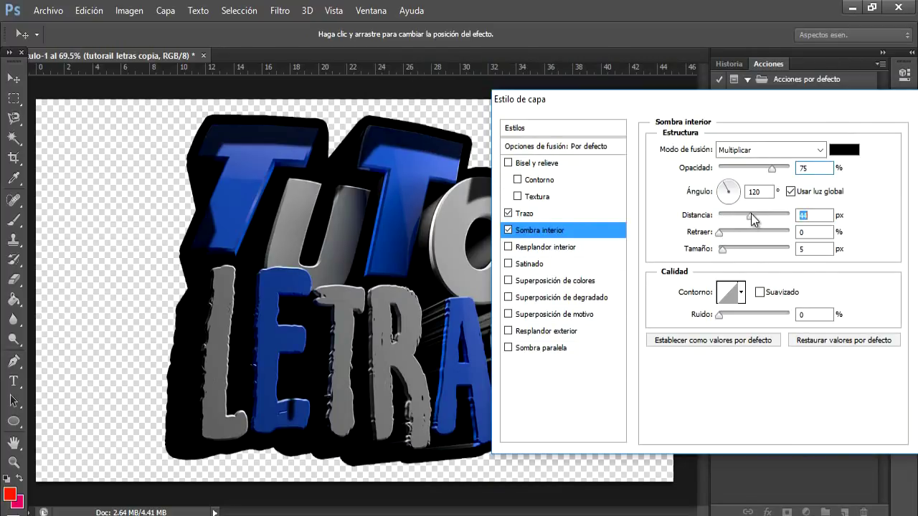
mouse_move(771, 169)
left_mouse_down()
mouse_move(754, 167)
mouse_move(763, 169)
left_mouse_up()
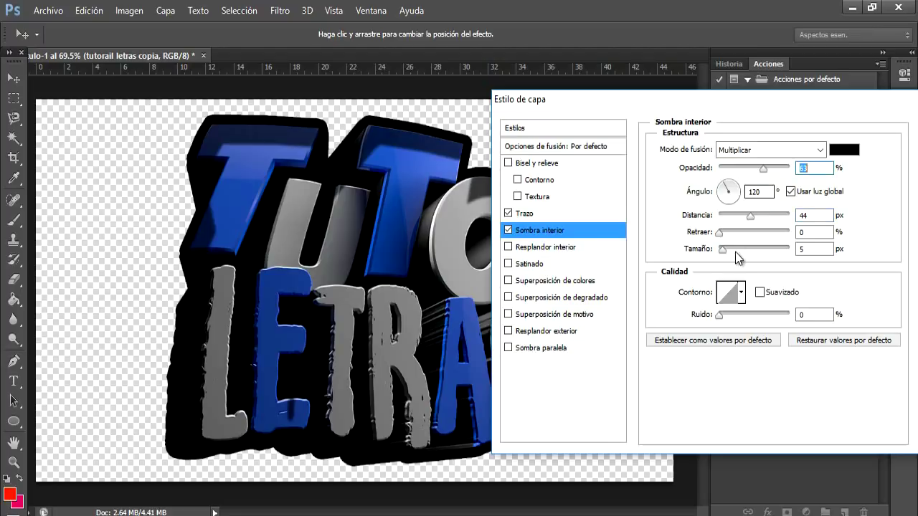
left_click_drag(749, 253, 752, 253)
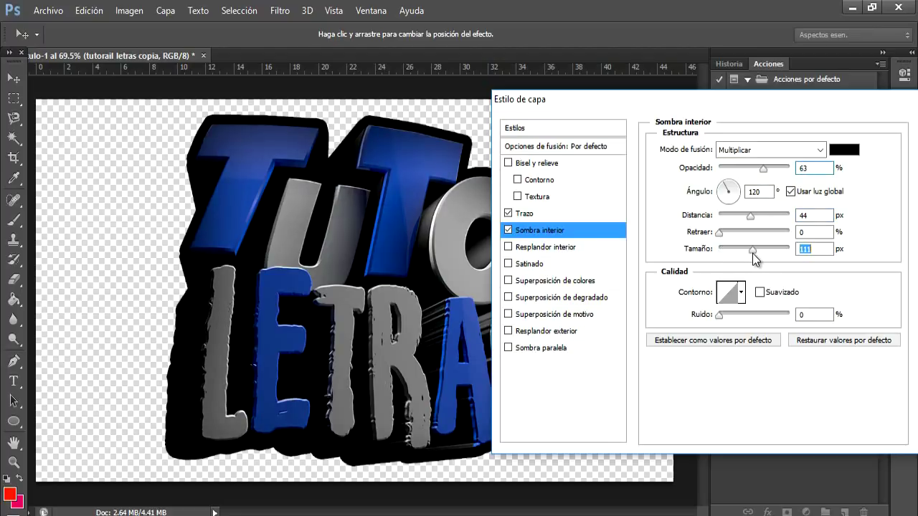
left_click_drag(762, 167, 743, 165)
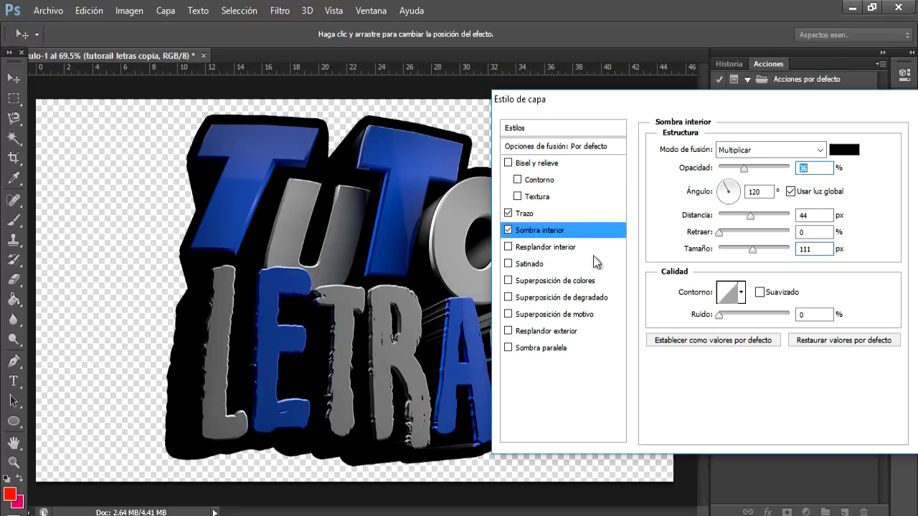
left_click(508, 264)
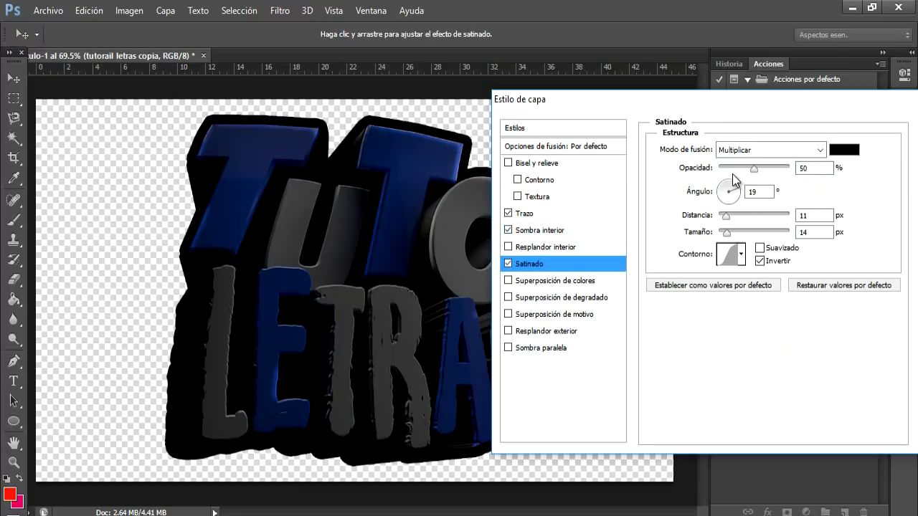
Step: Weaken the satin, add a Superponer gradient overlay at 150% scale and 49% opacity, then apply
left_click_drag(754, 168, 726, 168)
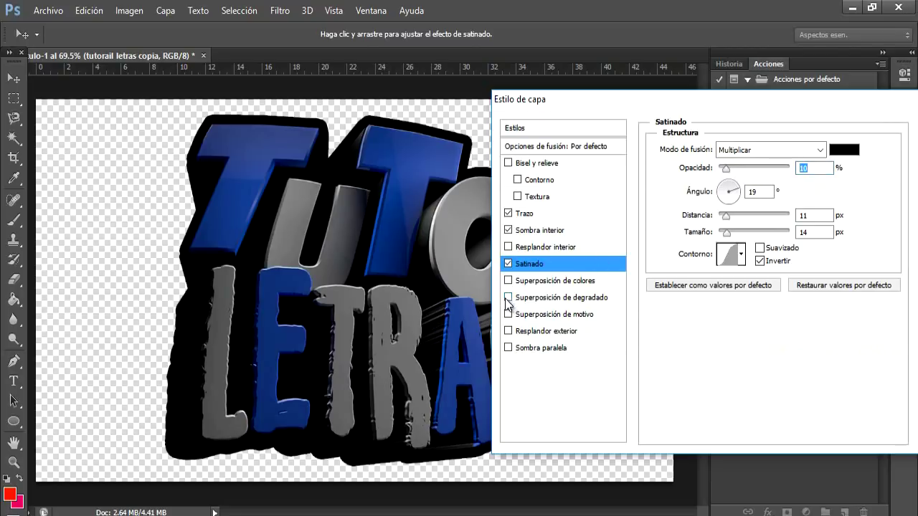
left_click(509, 296)
left_click(537, 298)
left_click(750, 149)
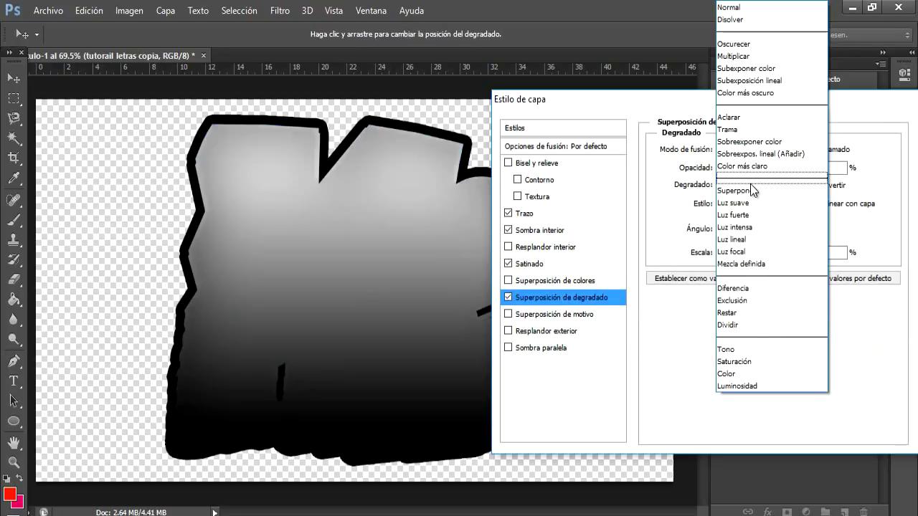
left_click(760, 190)
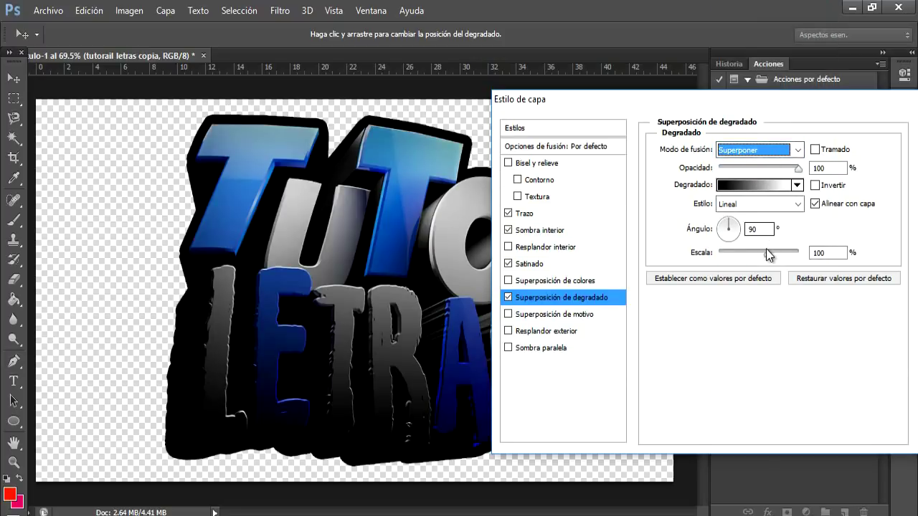
left_click_drag(767, 253, 798, 252)
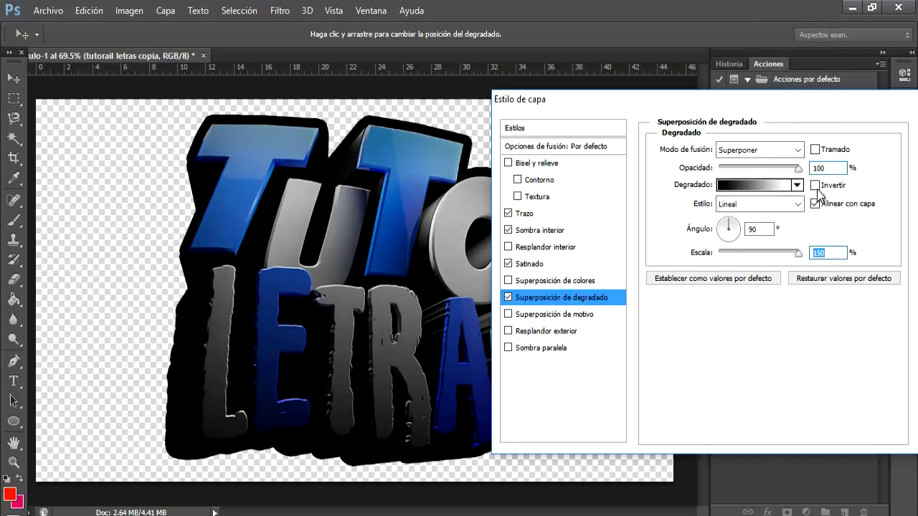
left_click_drag(761, 167, 757, 169)
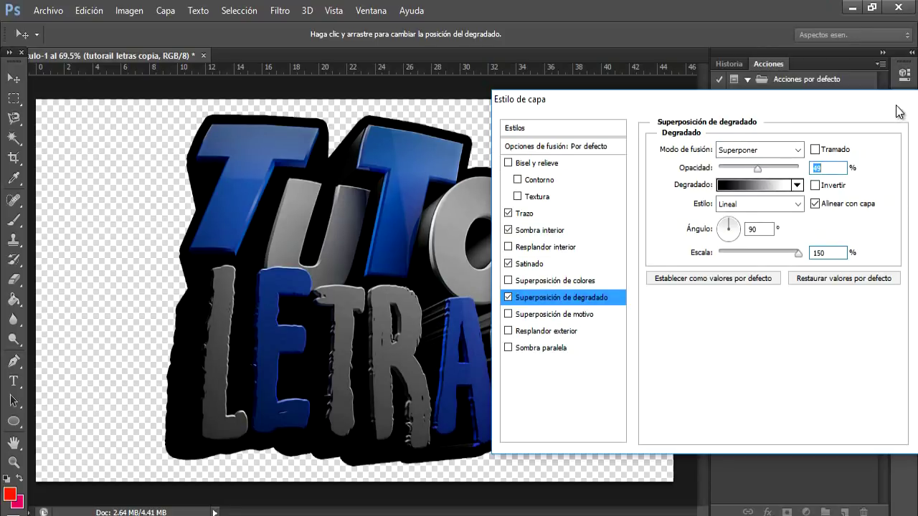
left_click_drag(897, 105, 743, 107)
left_click(805, 127)
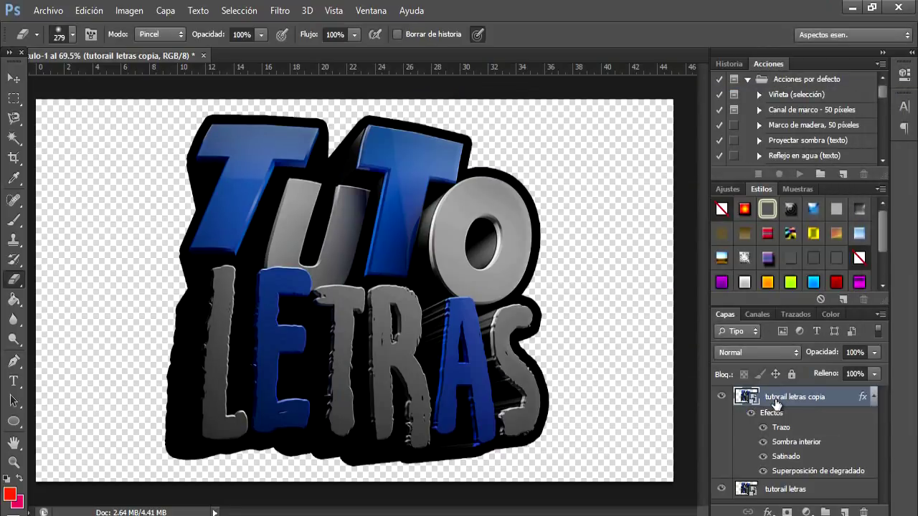
Step: Rasterize the copy's layer style, duplicate it, delete the original 'tutorail letras' layer, then bring up Hue/Saturation
right_click(774, 401)
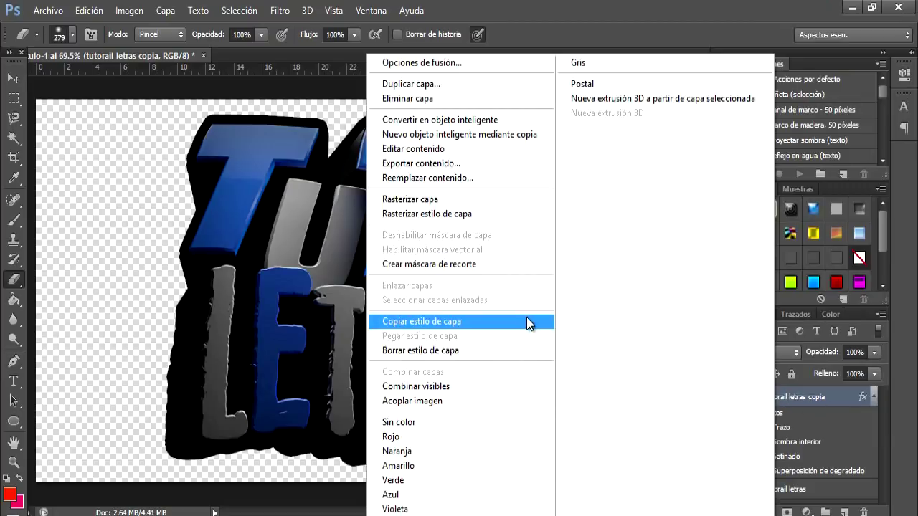
left_click(520, 211)
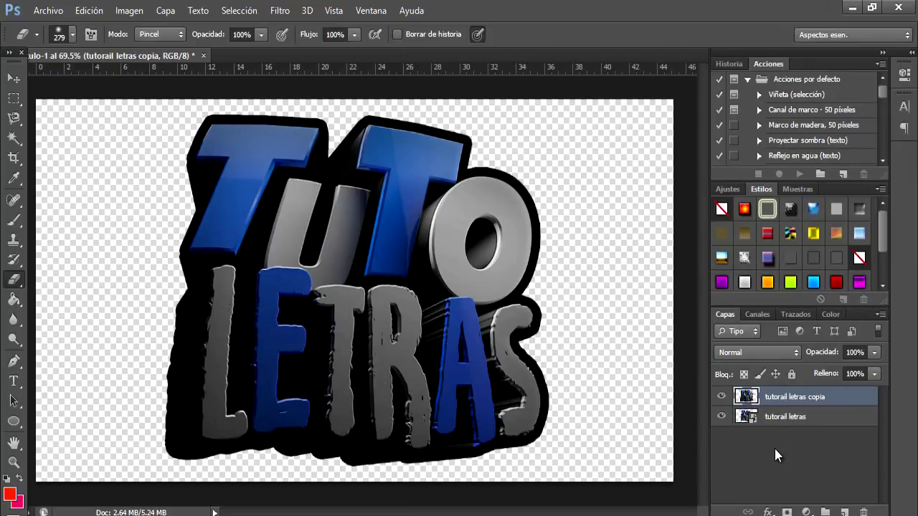
key("ctrl+j")
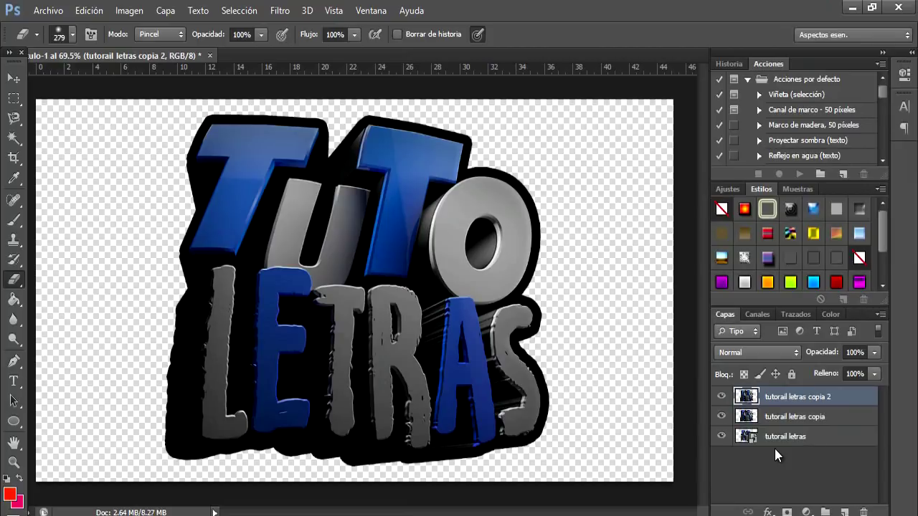
left_click(774, 438)
key("Delete")
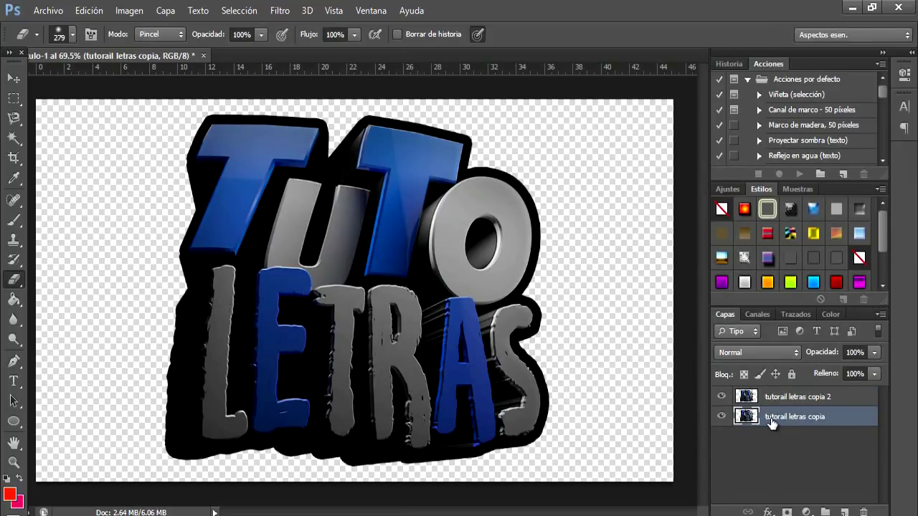
left_click(768, 406)
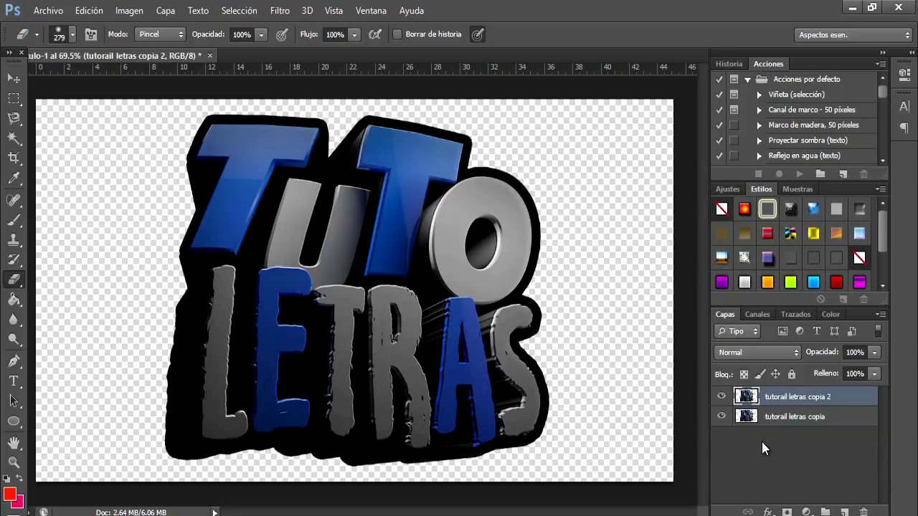
key("ctrl+u")
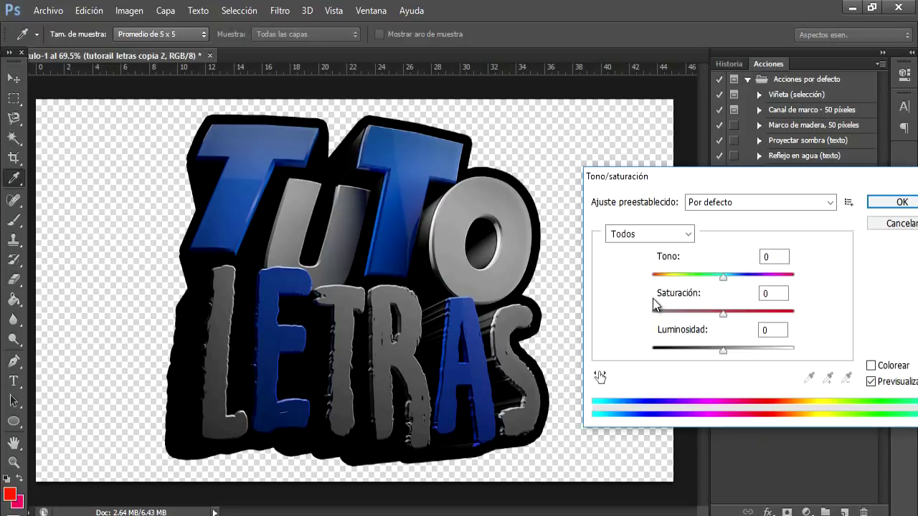
Step: Set Hue -20 and Saturation +35 on 'tutorail letras copia 2' for cyan-blue accents
left_click_drag(668, 278, 649, 287)
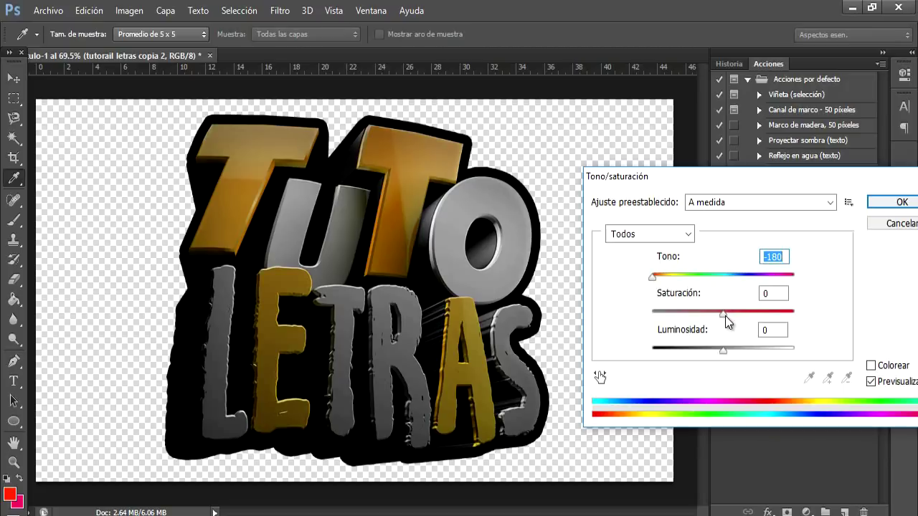
left_click_drag(724, 315, 767, 321)
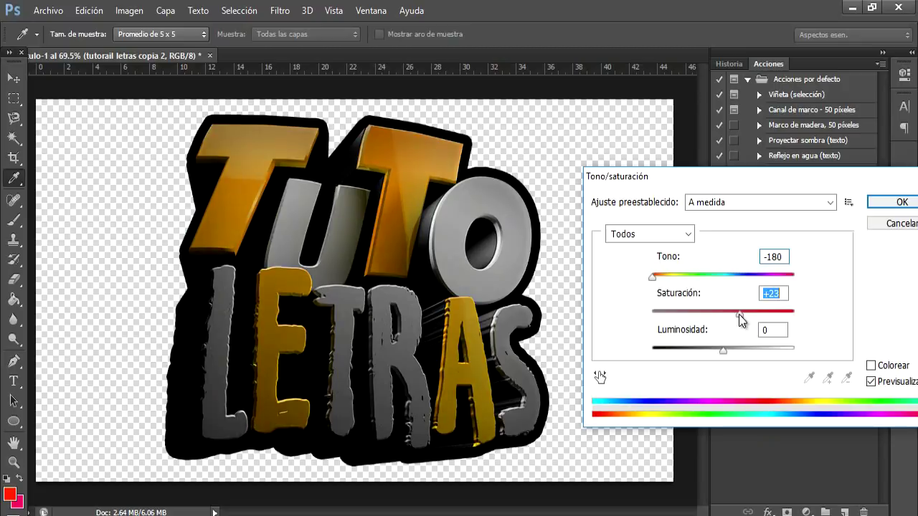
left_click_drag(769, 321, 747, 319)
mouse_move(652, 278)
left_mouse_down()
mouse_move(731, 280)
mouse_move(711, 283)
left_mouse_up()
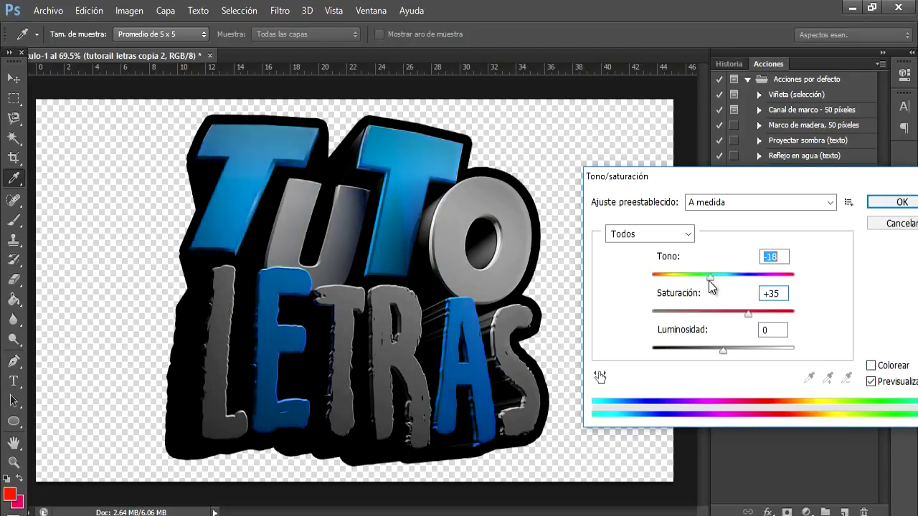
left_click(874, 206)
key("e")
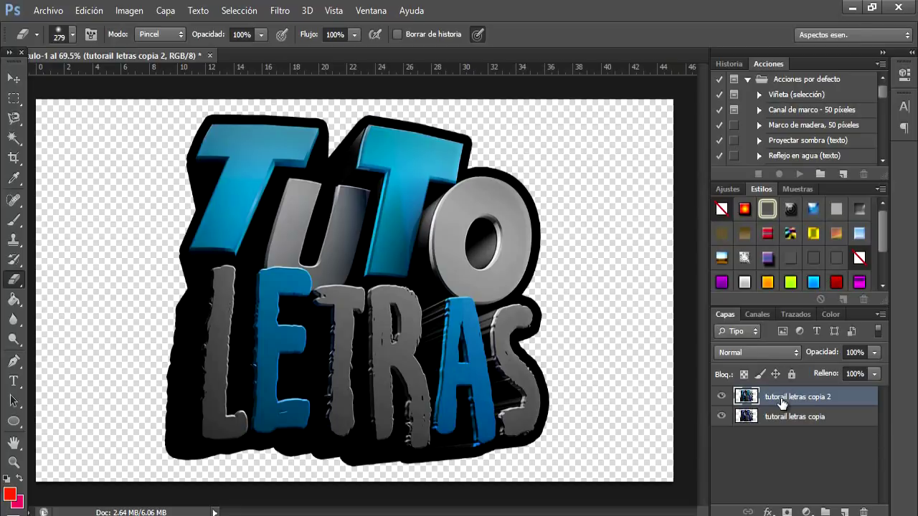
Step: Duplicate the lettering as 'copia 3' and shift its Hue to +133 for magenta letters
key("ctrl+j")
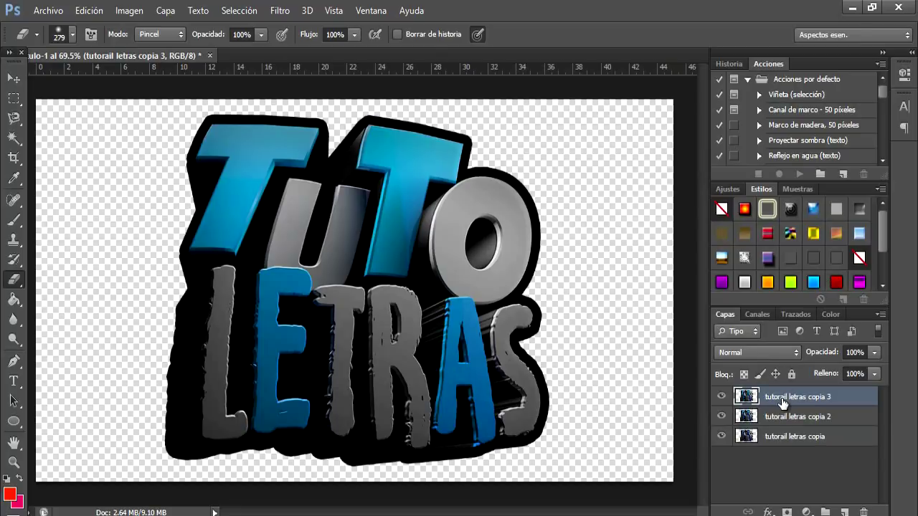
key("ctrl+u")
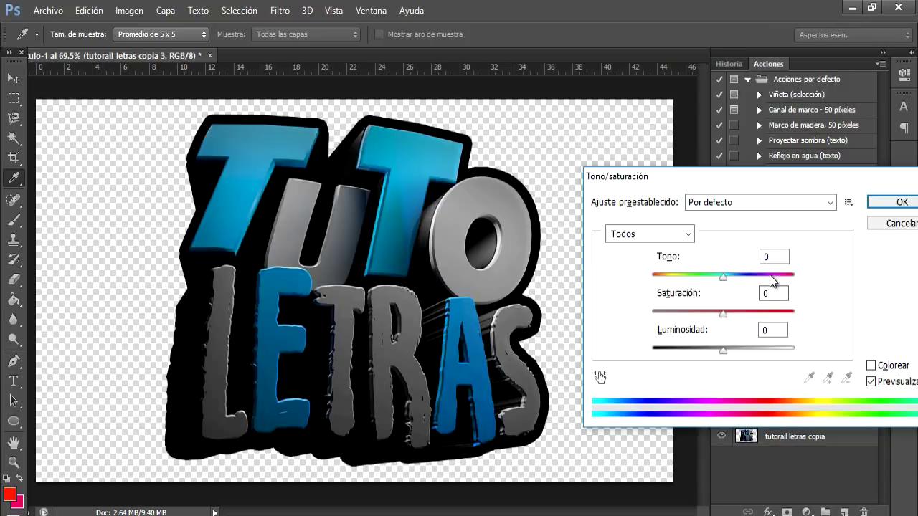
left_click_drag(771, 276, 781, 277)
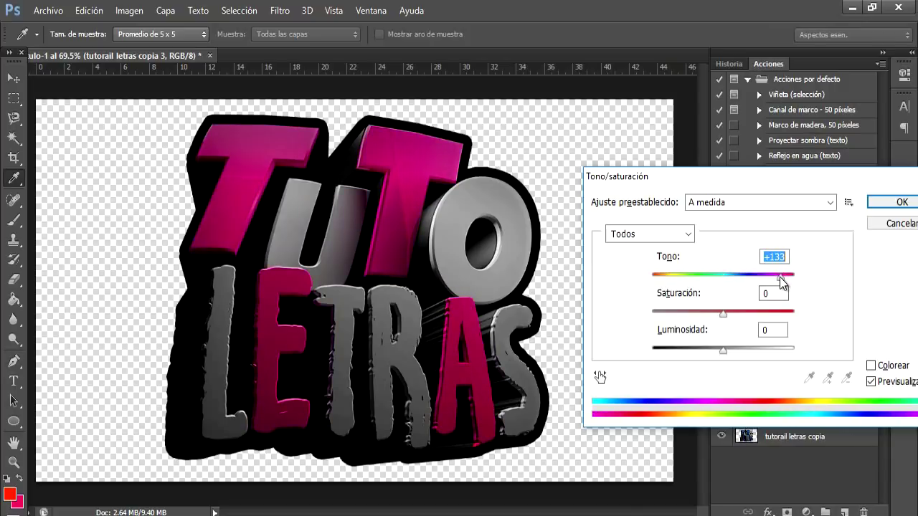
left_click(889, 202)
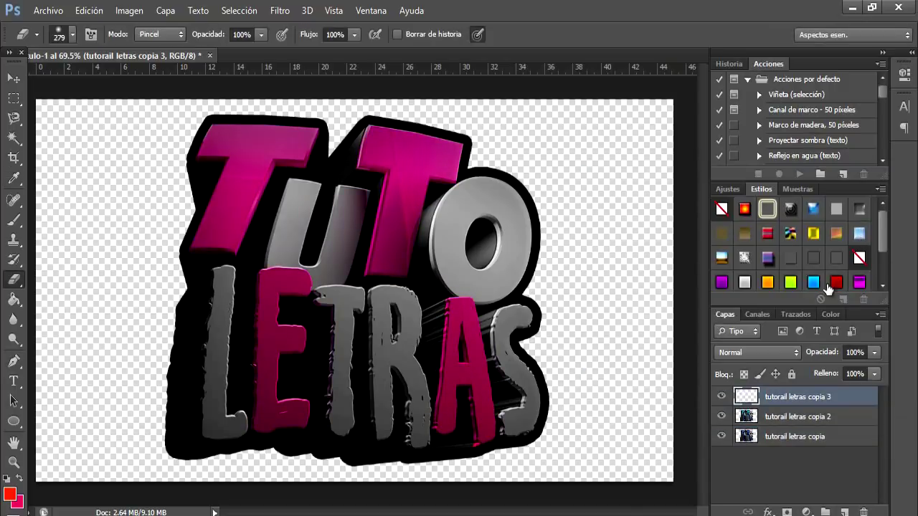
key("ctrl+z")
key("ctrl+z")
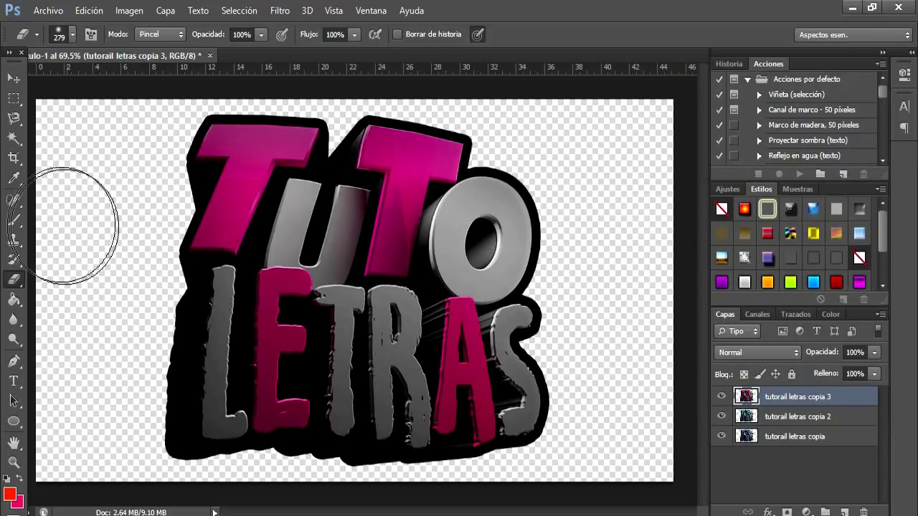
Step: Scale 'copia 3' and 'copia 2' together down to about 87%
left_click_drag(136, 234, 177, 236)
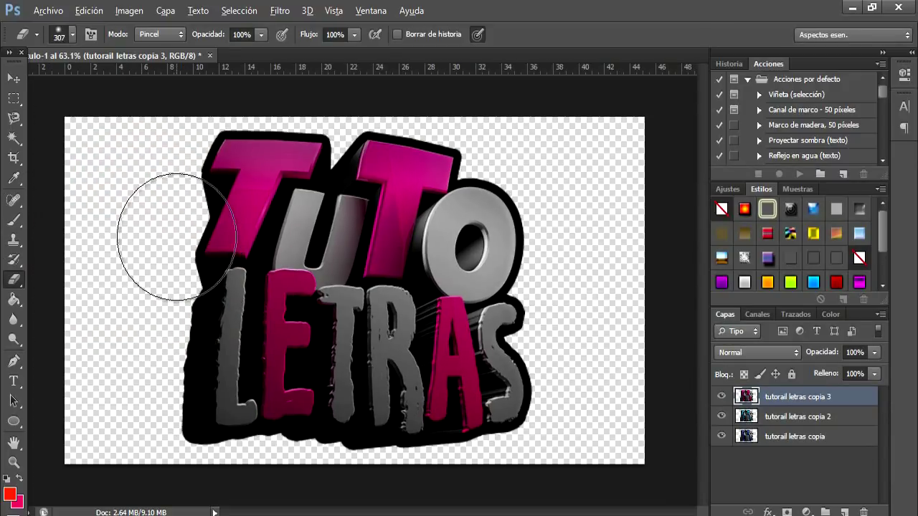
left_click(784, 417, "shift")
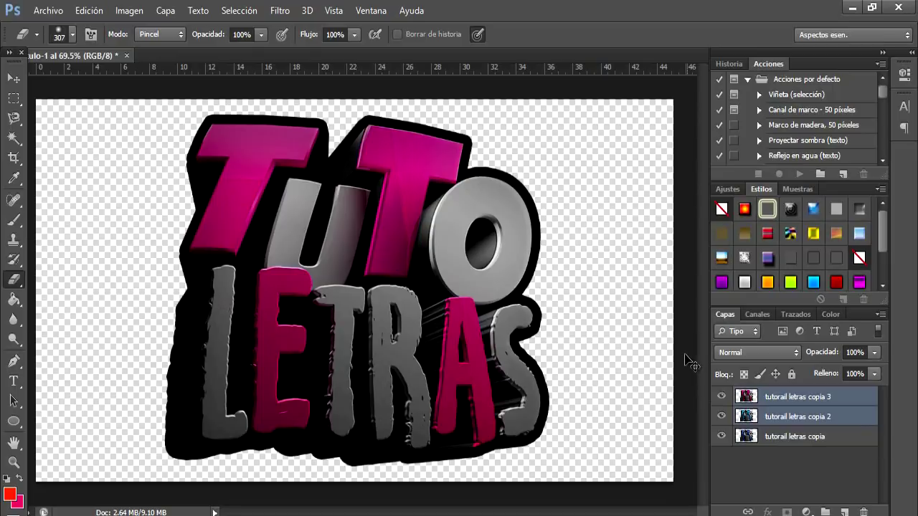
key("ctrl+t")
mouse_move(164, 113)
left_mouse_down()
mouse_move(196, 121)
mouse_move(213, 160)
left_mouse_up()
left_click_drag(334, 262, 309, 248)
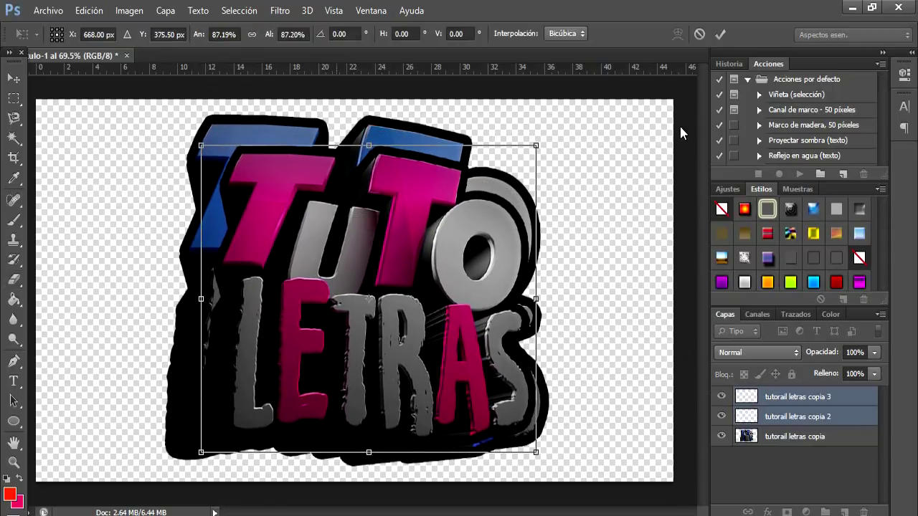
left_click(719, 33)
key("e")
Step: Delete the blue 'tutorail letras copia' layer and move the lettering up and left
left_click(721, 436)
left_click(782, 436)
key("Delete")
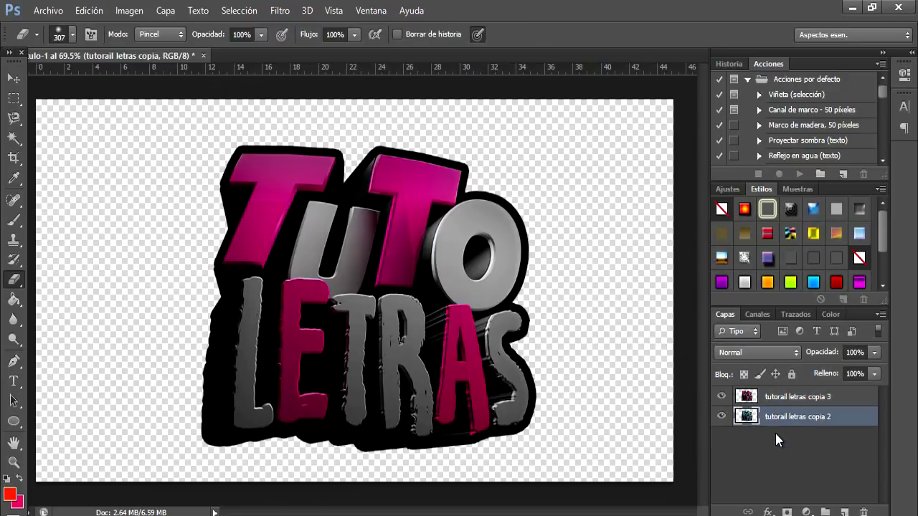
left_click(766, 398, "shift")
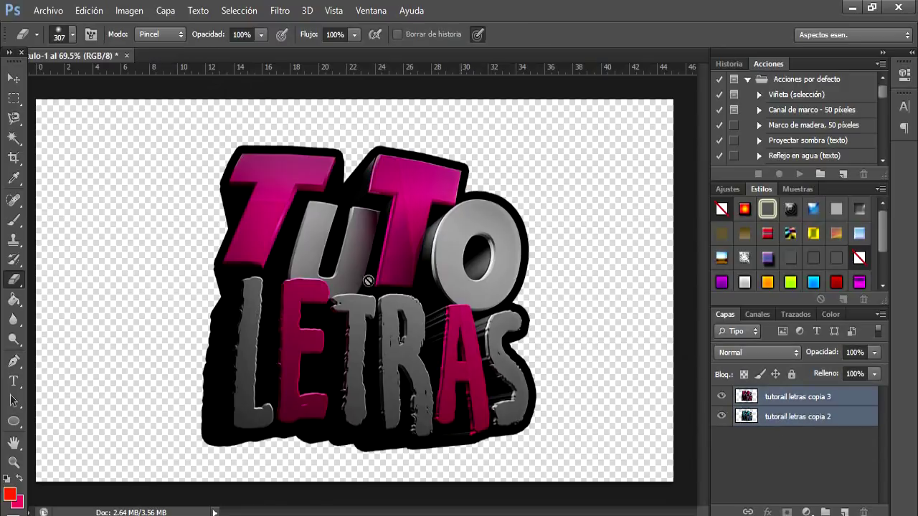
left_click(20, 79)
left_click_drag(324, 268, 313, 259)
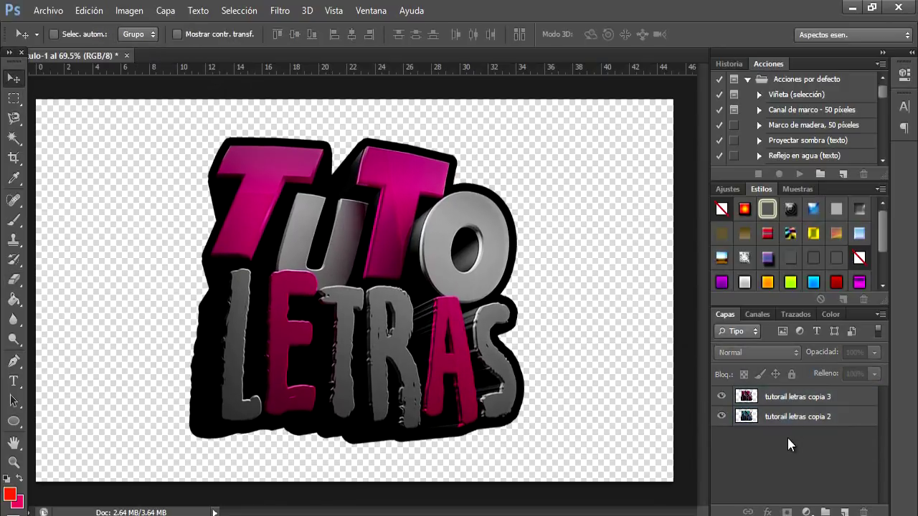
left_click(796, 397)
Step: Erase magenta patches on the T, A and E to reveal cyan, then merge the two layers
left_click(13, 280)
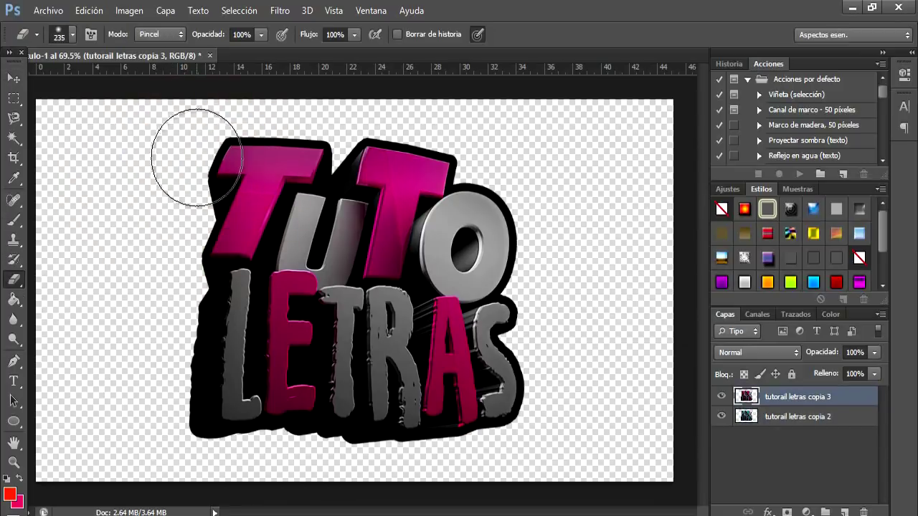
left_click_drag(215, 148, 218, 156)
left_click_drag(387, 273, 443, 180)
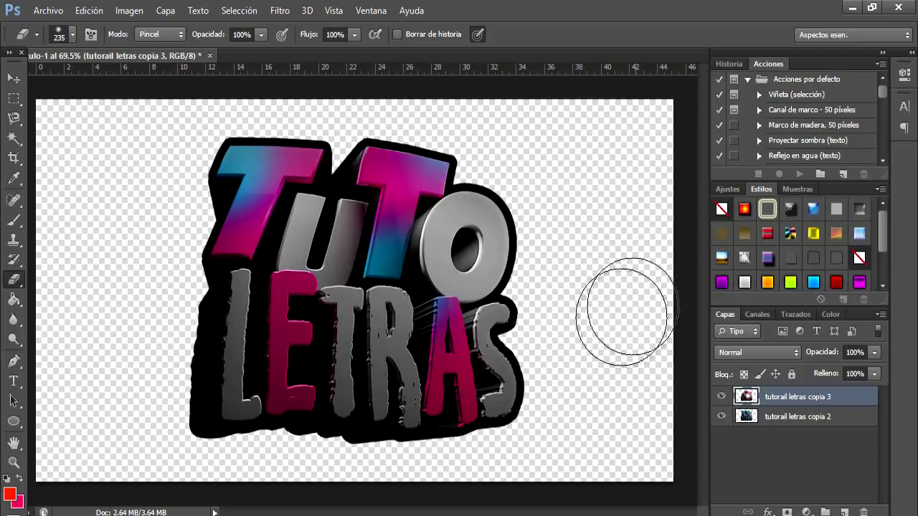
left_click_drag(545, 337, 473, 380)
left_click_drag(233, 366, 246, 337)
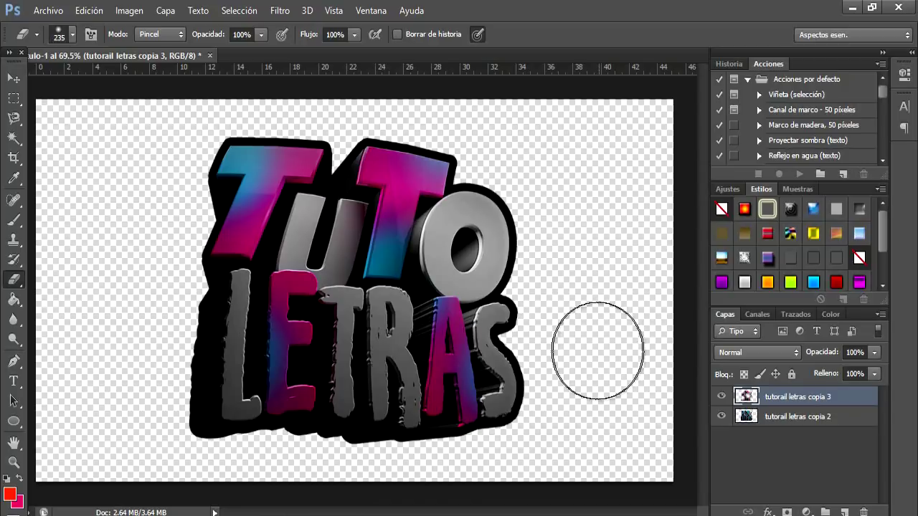
right_click(812, 419)
left_click(530, 373)
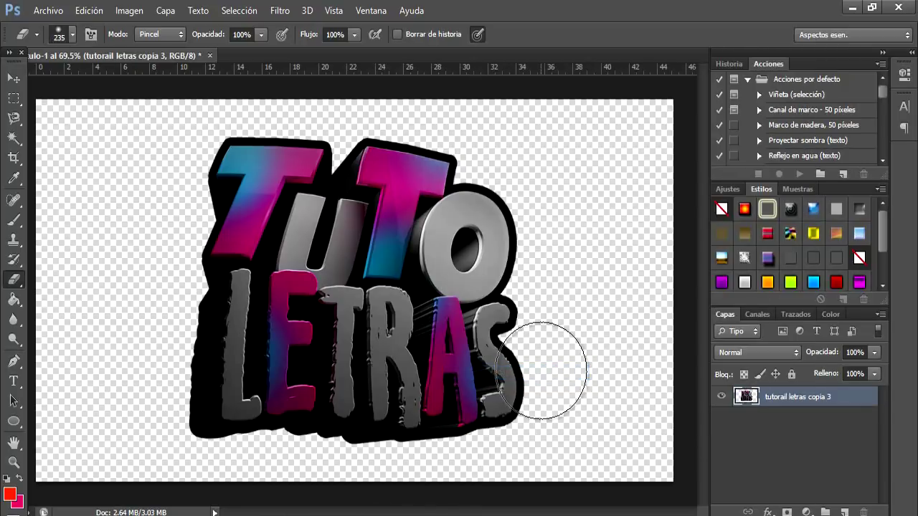
Step: Duplicate the merged lettering as 'copia 4' and set its Hue to +24 for red-blue accents
key("ctrl+j")
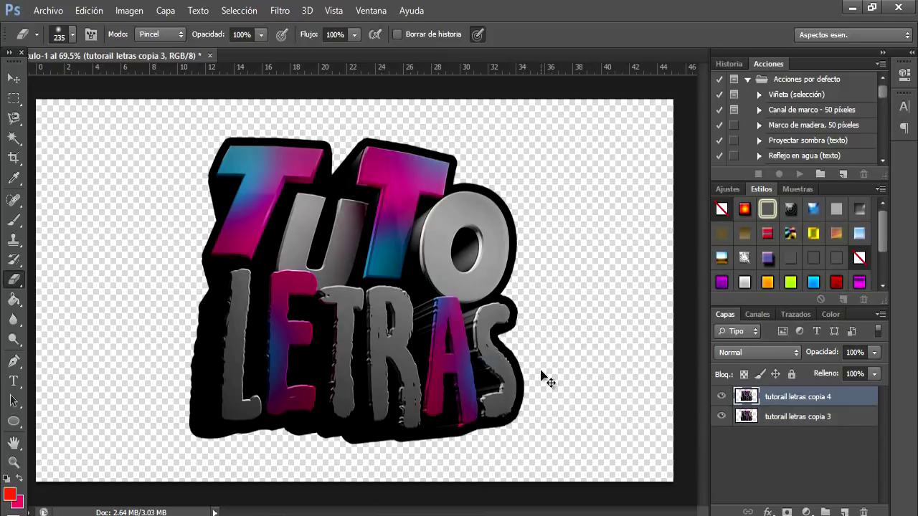
key("ctrl+u")
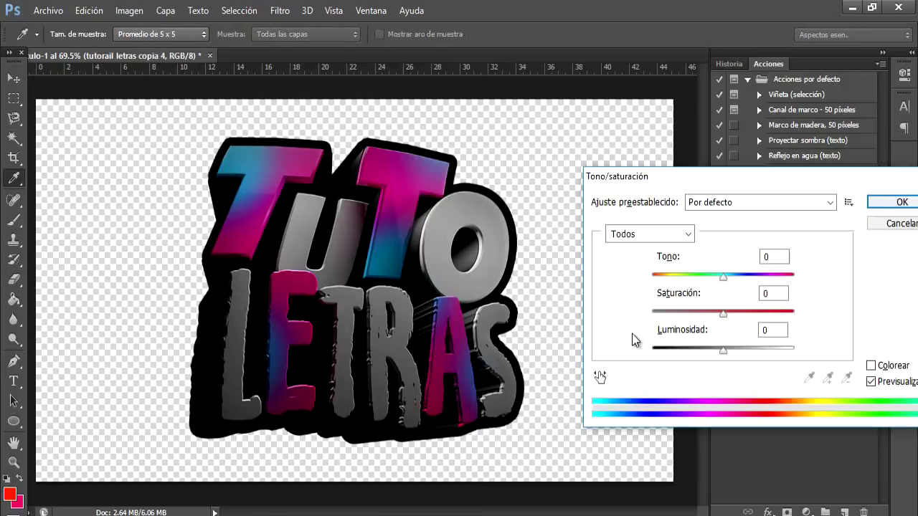
left_click_drag(686, 277, 651, 276)
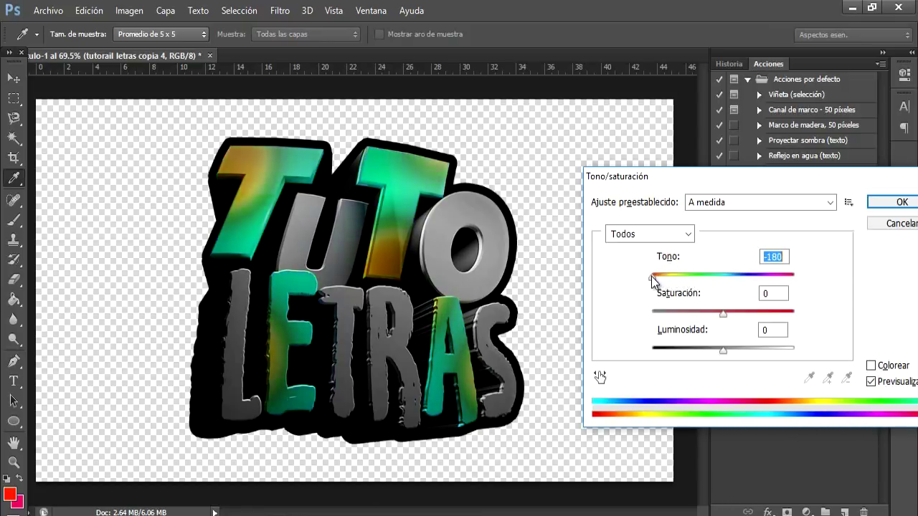
left_click_drag(685, 187, 625, 189)
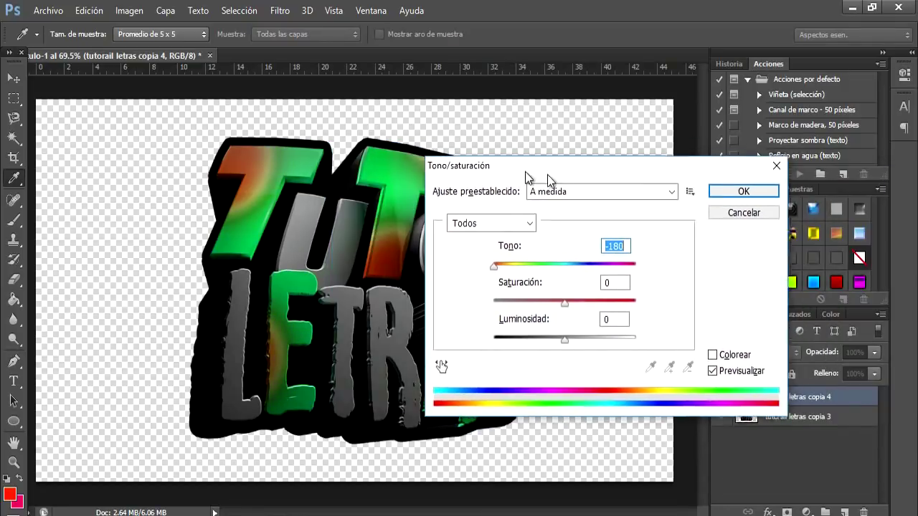
mouse_move(593, 277)
left_mouse_down()
mouse_move(660, 288)
mouse_move(647, 289)
mouse_move(664, 292)
mouse_move(654, 297)
mouse_move(680, 288)
left_mouse_up()
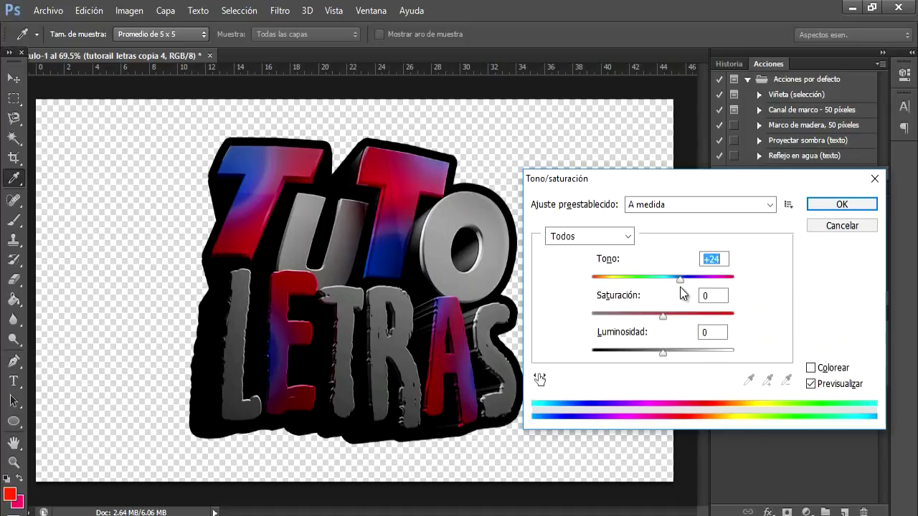
left_click(835, 204)
Step: With a 74 px Eraser, erase red-blue patches on the first T's bar and stem and the E's left side
key("e")
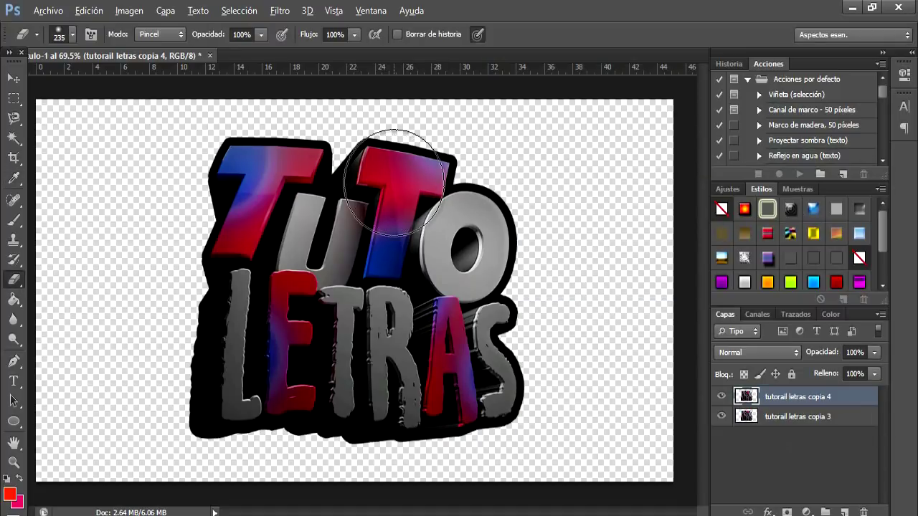
scroll(392, 182, "up", 3)
left_click(721, 396)
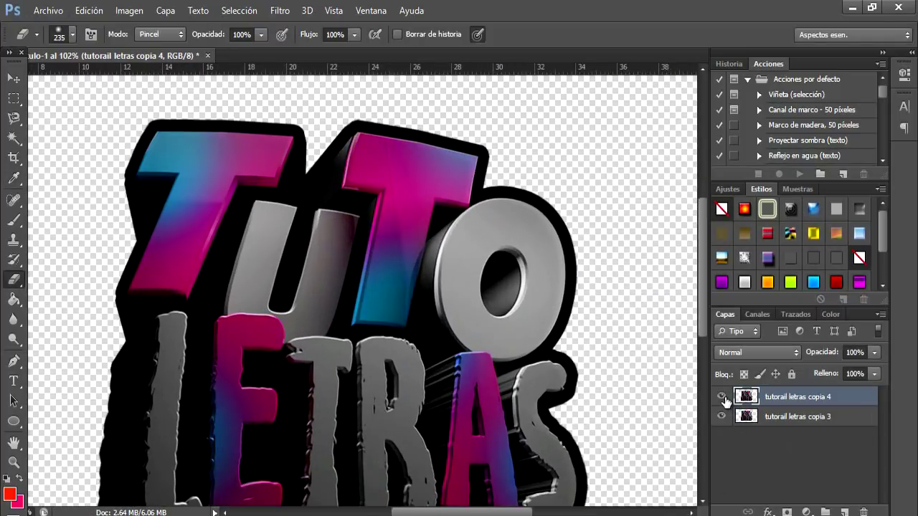
left_click(721, 397)
mouse_move(337, 140)
left_mouse_down()
mouse_move(301, 140)
mouse_move(369, 129)
left_mouse_up()
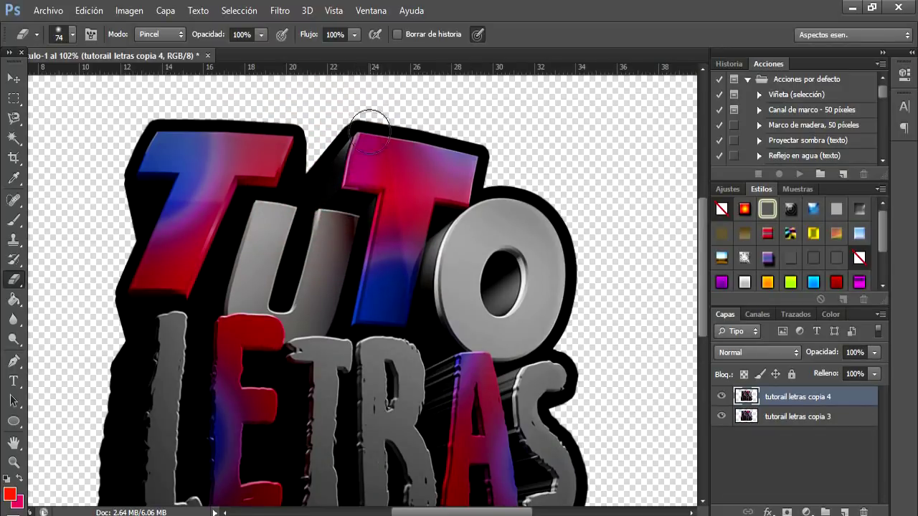
left_click_drag(354, 263, 205, 290)
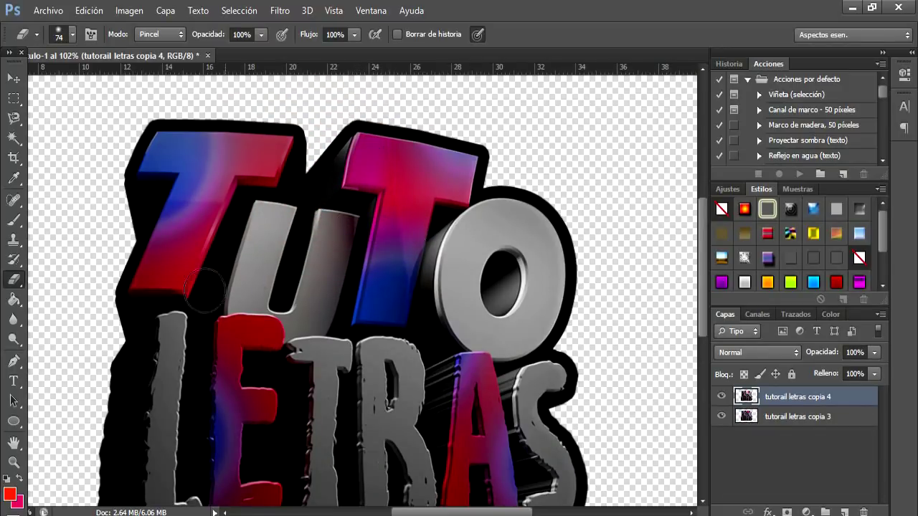
mouse_move(113, 180)
left_mouse_down()
mouse_move(194, 113)
mouse_move(211, 112)
mouse_move(140, 174)
mouse_move(213, 110)
mouse_move(265, 184)
left_mouse_up()
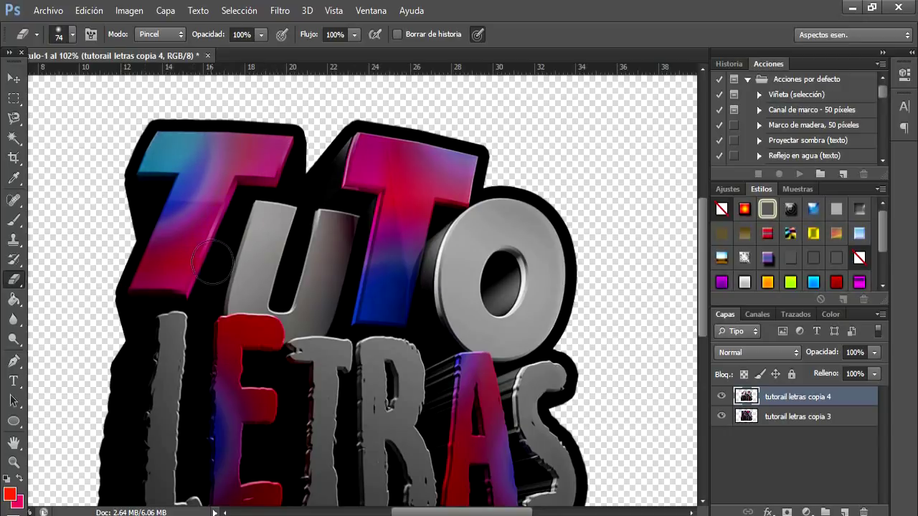
scroll(213, 262, "down", 3)
left_click_drag(221, 331, 240, 382)
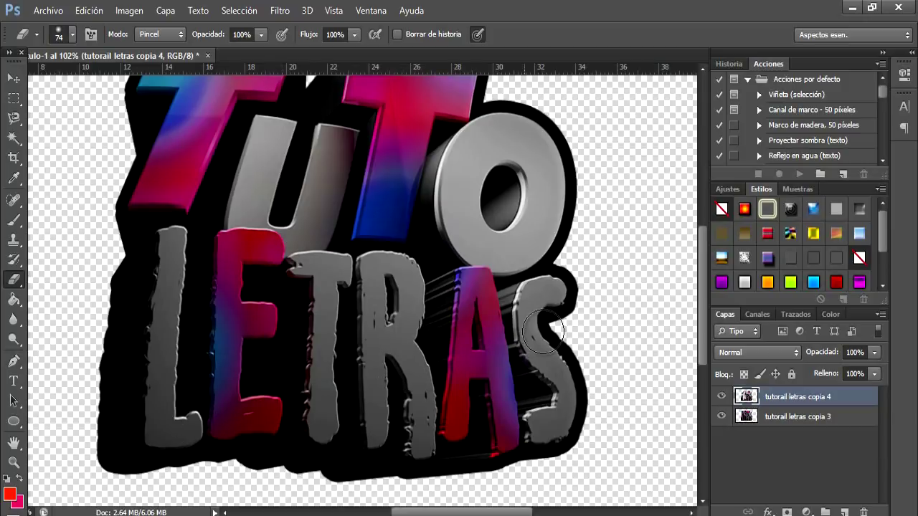
Step: Fit the canvas on screen and merge the two lettering layers into one
left_click(13, 463)
right_click(207, 369)
left_click(364, 379)
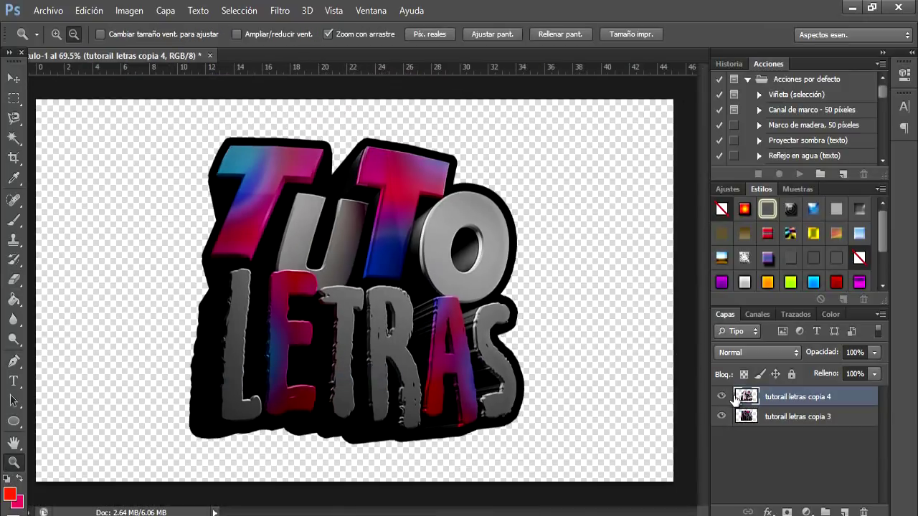
left_click(784, 418, "ctrl")
right_click(784, 418)
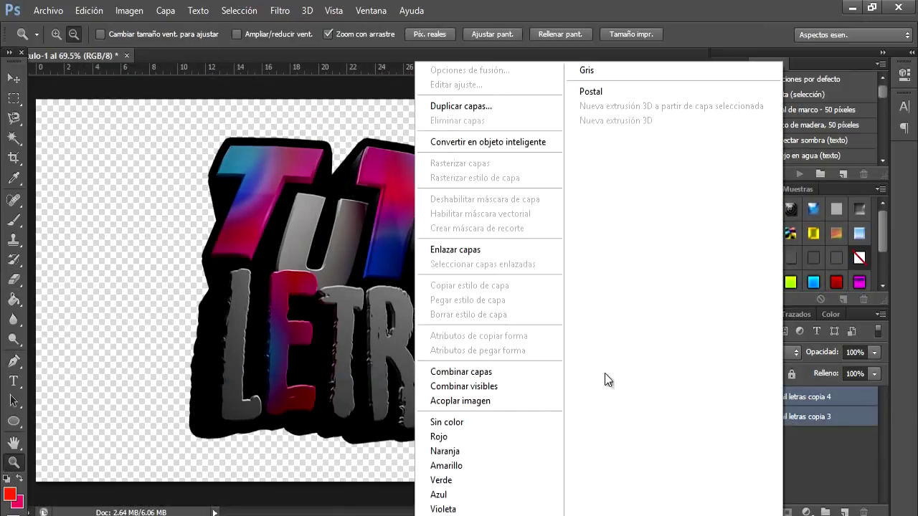
left_click(520, 372)
Step: Duplicate the merged layer as 'copia 5' and shift its Hue by +43
key("ctrl+j")
key("ctrl+u")
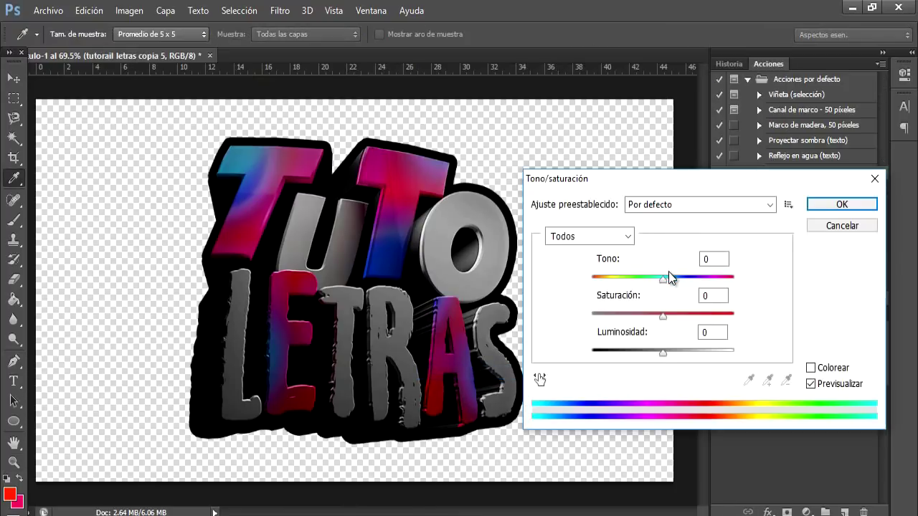
left_click_drag(666, 276, 694, 282)
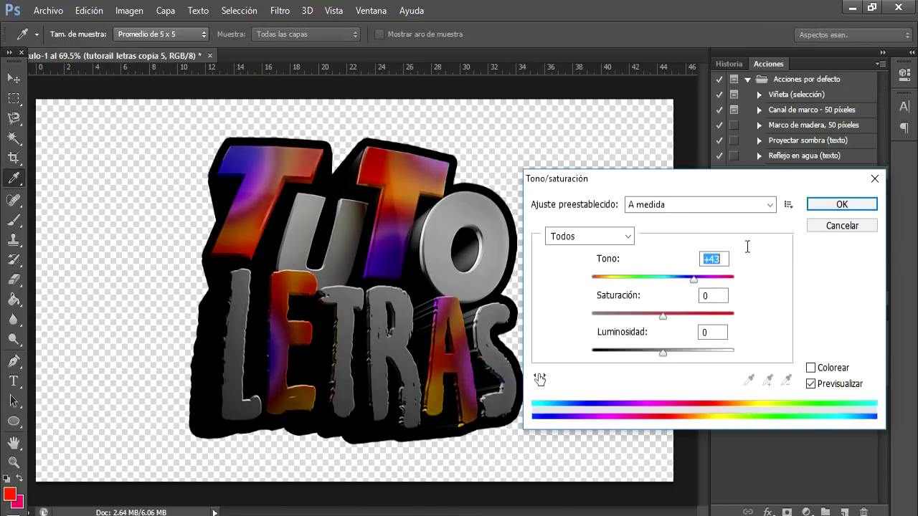
left_click(840, 205)
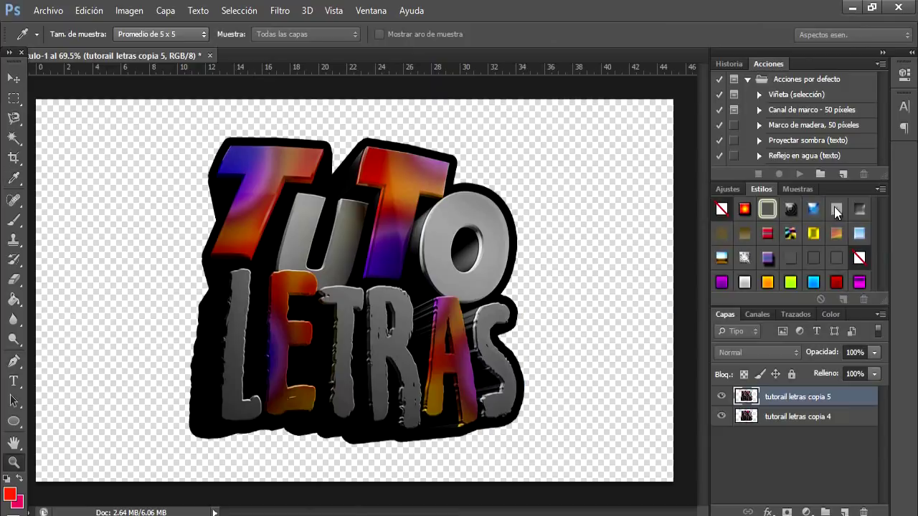
left_click(14, 279)
Step: Erase the orange tint from both T tops, the A and the E's lower part
mouse_move(231, 164)
left_mouse_down()
mouse_move(218, 172)
mouse_move(239, 136)
left_mouse_up()
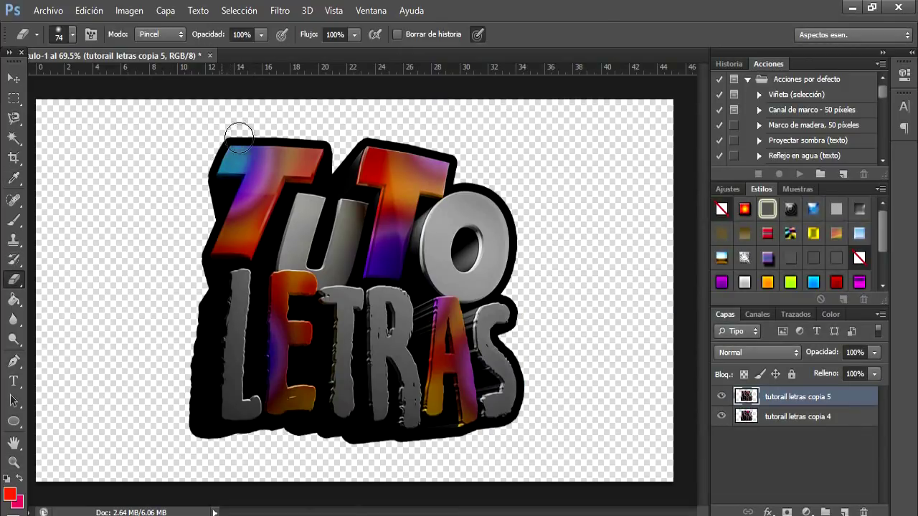
left_click_drag(333, 146, 236, 248)
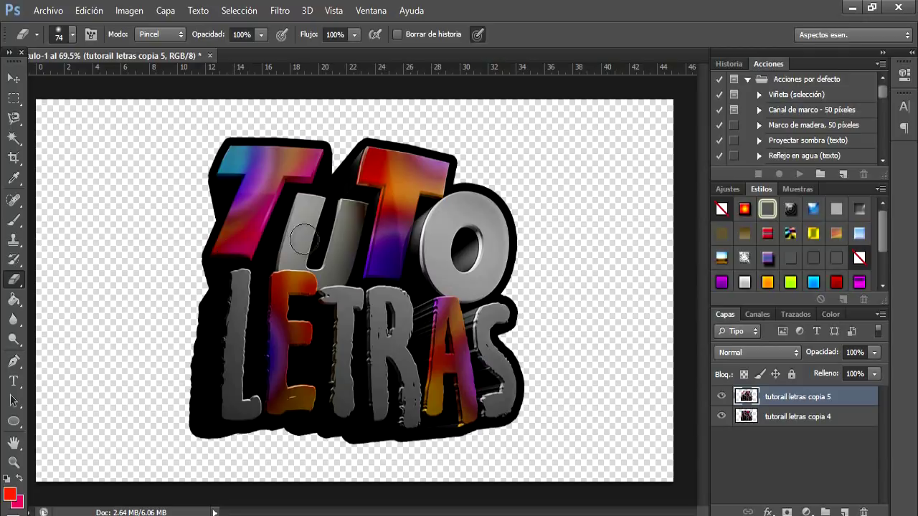
mouse_move(446, 207)
left_mouse_down()
mouse_move(398, 172)
mouse_move(353, 175)
left_mouse_up()
mouse_move(477, 288)
left_mouse_down()
mouse_move(432, 342)
mouse_move(473, 380)
mouse_move(394, 410)
left_mouse_up()
mouse_move(304, 394)
left_mouse_down()
mouse_move(266, 318)
mouse_move(316, 276)
mouse_move(368, 290)
left_mouse_up()
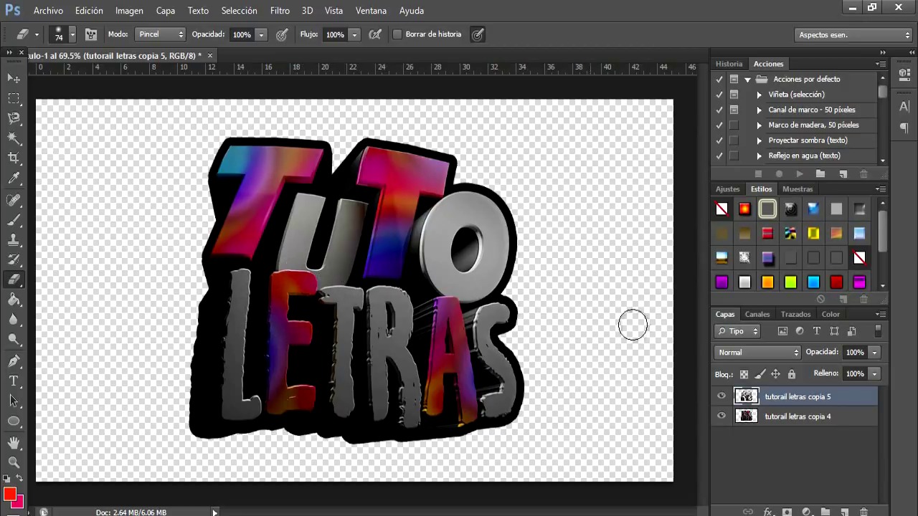
Step: Merge visible layers into 'tutorail letras copia 5' and clip a new empty Capa 1 above it
right_click(779, 423)
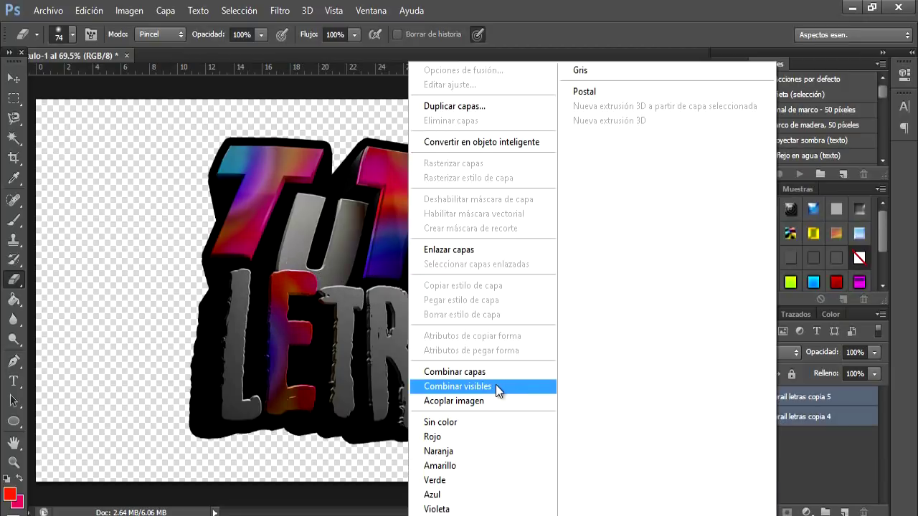
left_click(496, 385)
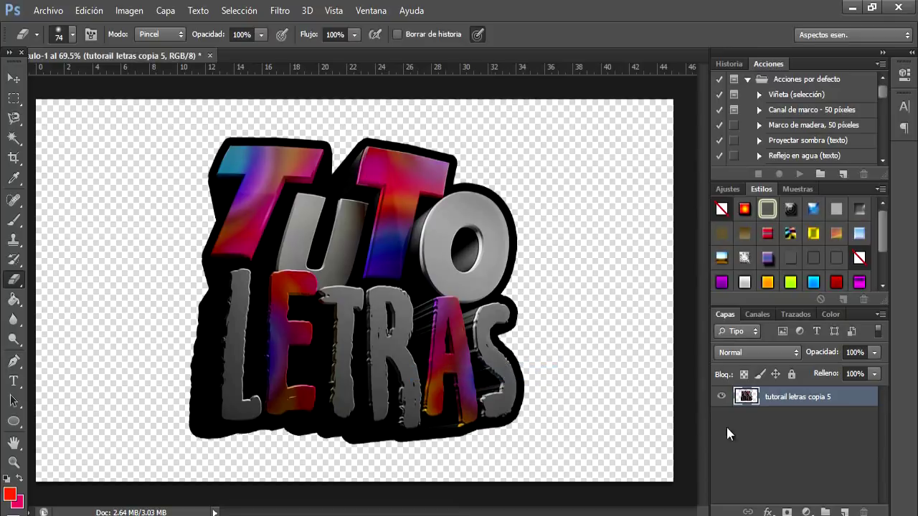
left_click(844, 512)
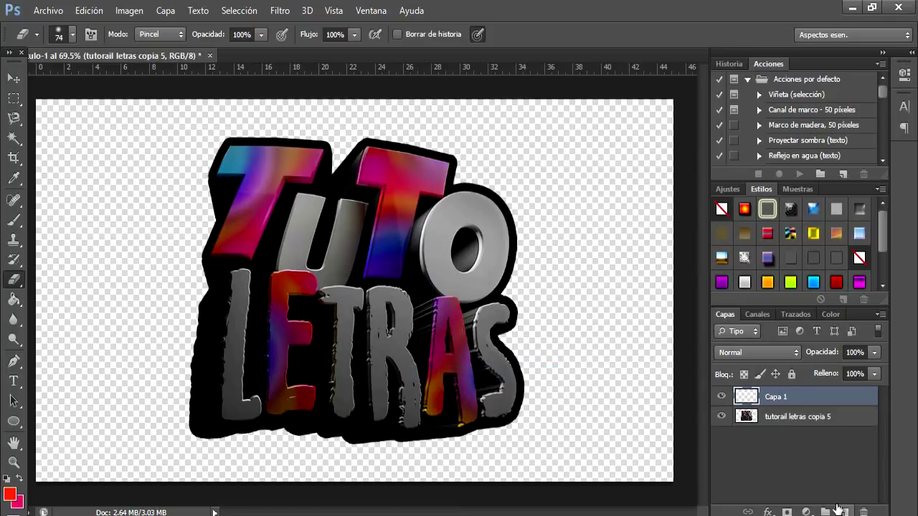
right_click(779, 399)
mouse_move(585, 91)
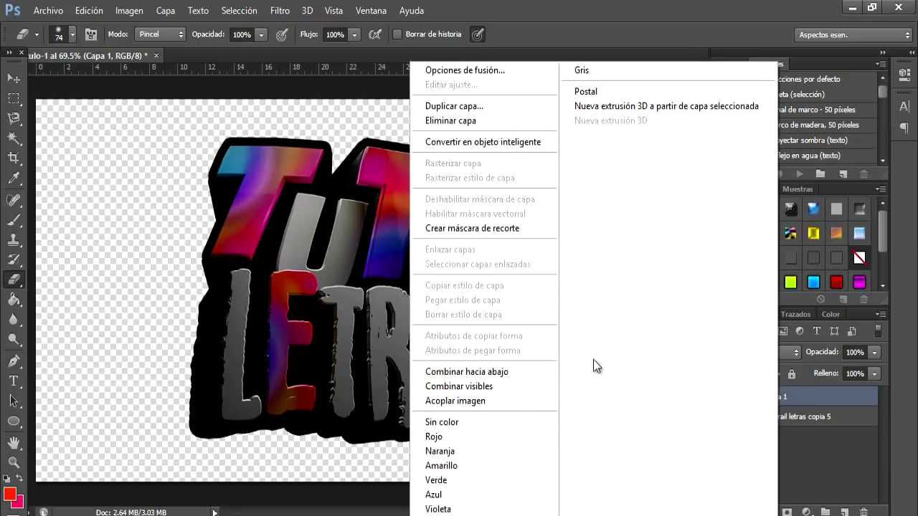
left_click(522, 230)
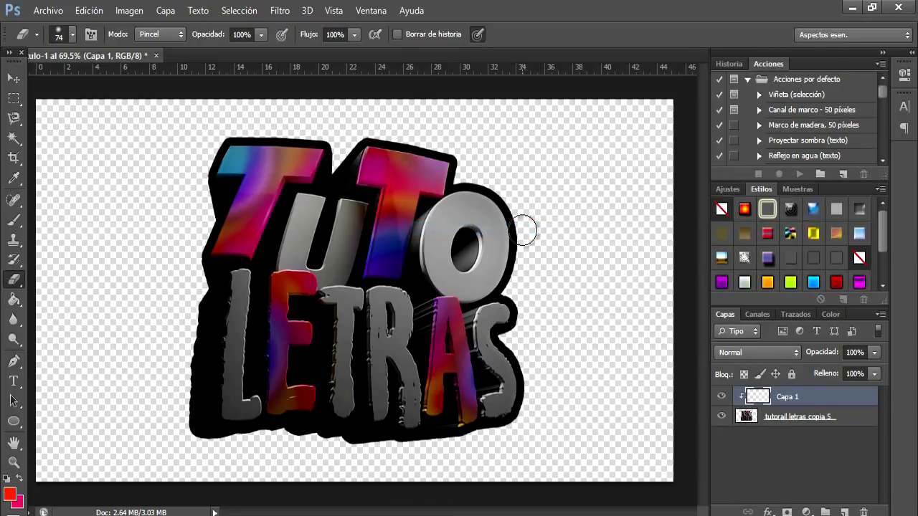
left_click(13, 220)
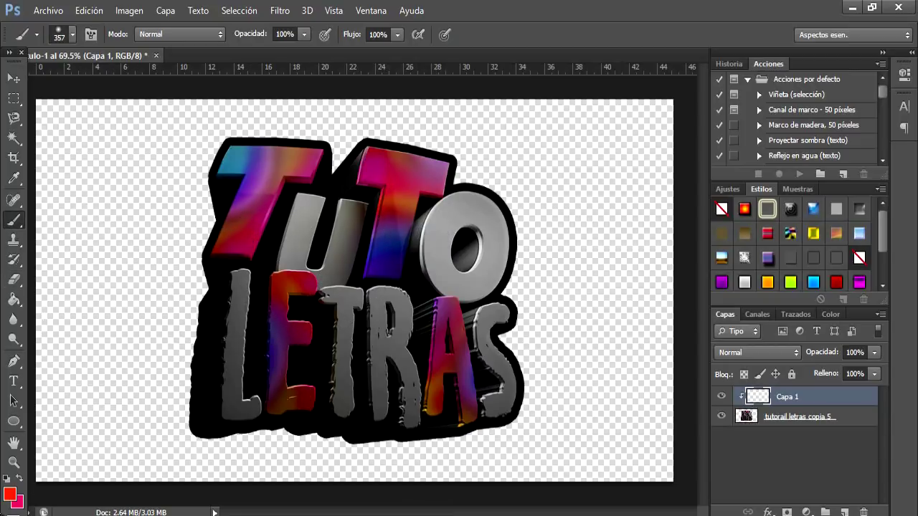
Step: Set the foreground paint colour to pure black (000000)
left_click(10, 493)
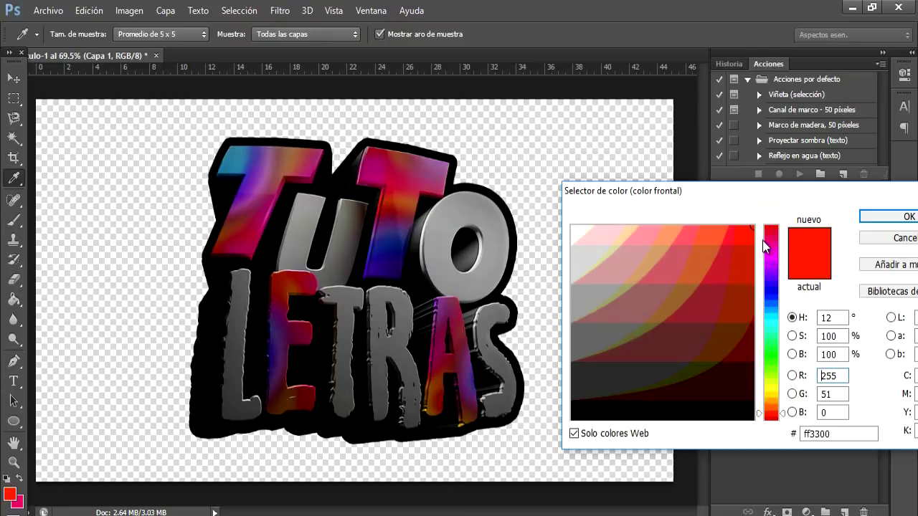
left_click(571, 420)
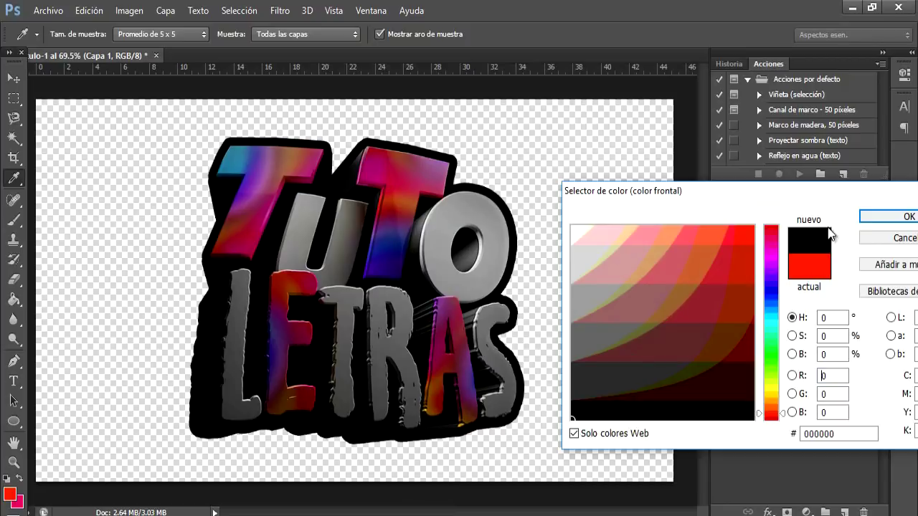
left_click(907, 216)
key("b")
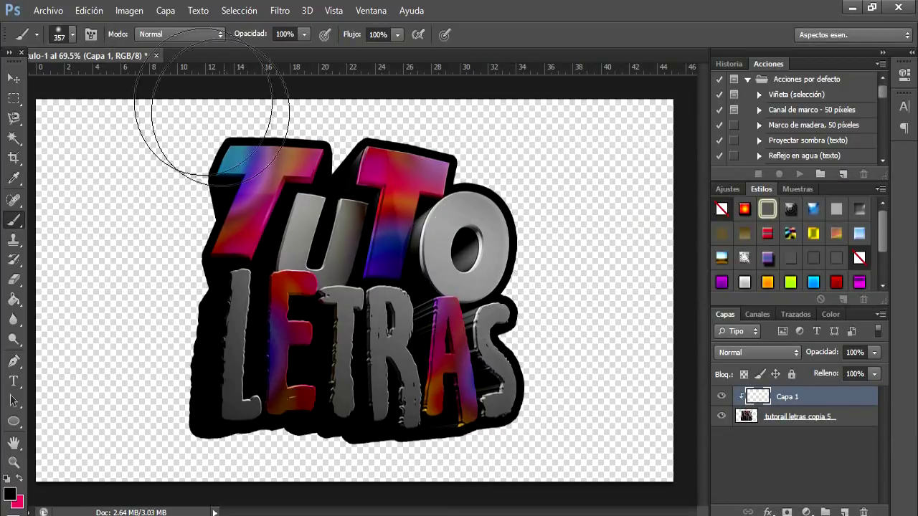
Step: Load splatter brush tip 2495 from the brush preset picker
left_click(71, 35)
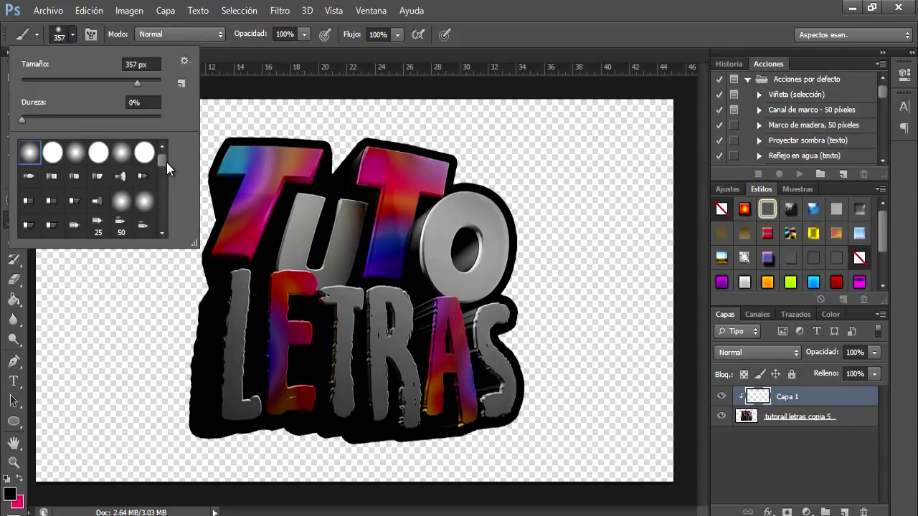
left_click_drag(163, 160, 160, 205)
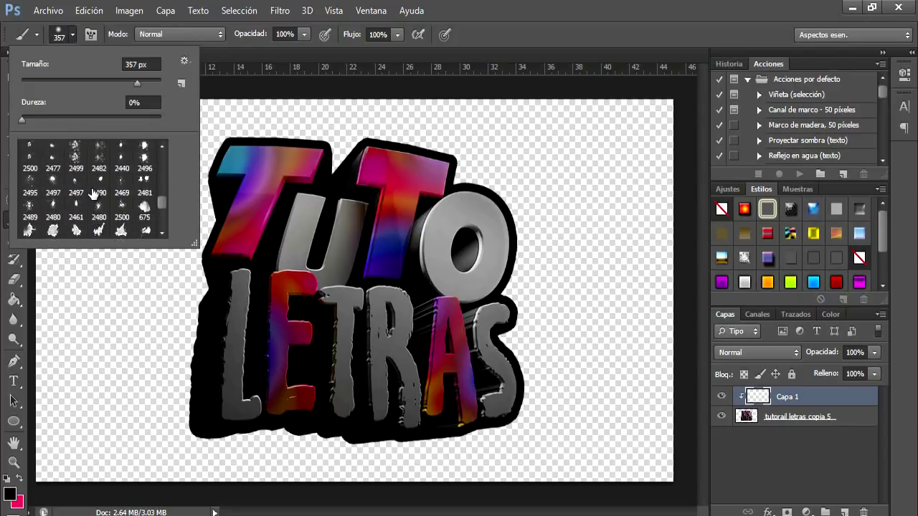
left_click(30, 182)
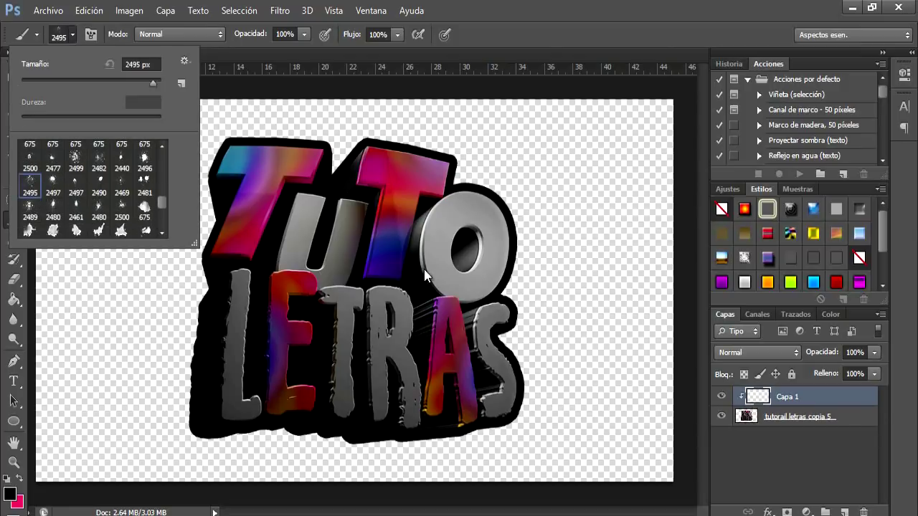
left_click(74, 34)
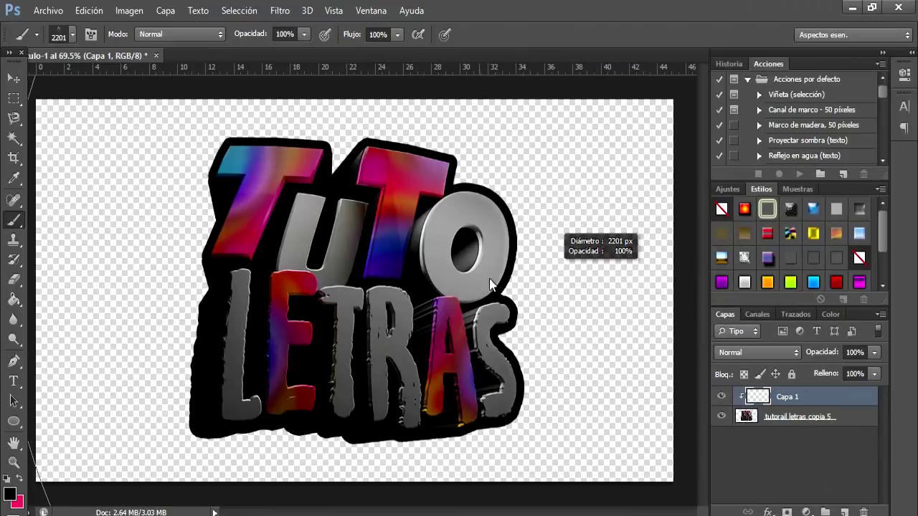
Step: Resize the splatter brush to about 470 px
left_click_drag(489, 281, 413, 290)
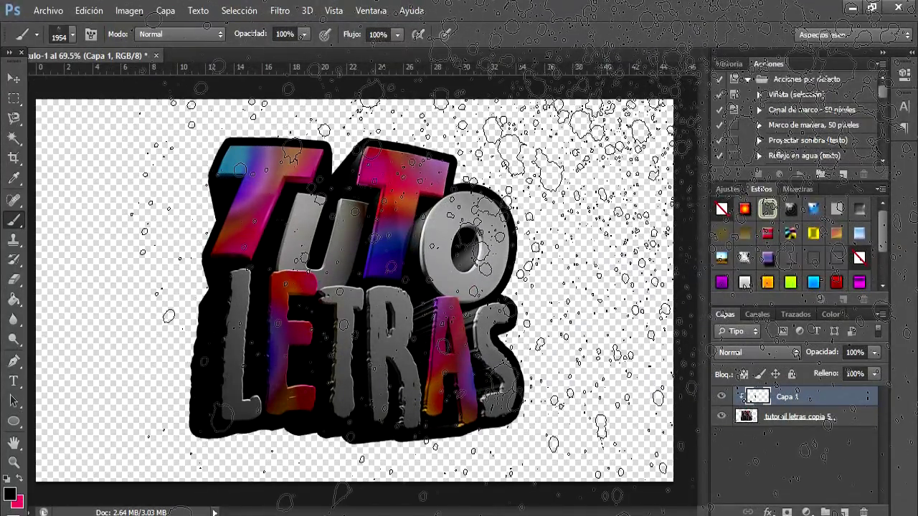
left_click_drag(515, 263, 126, 279)
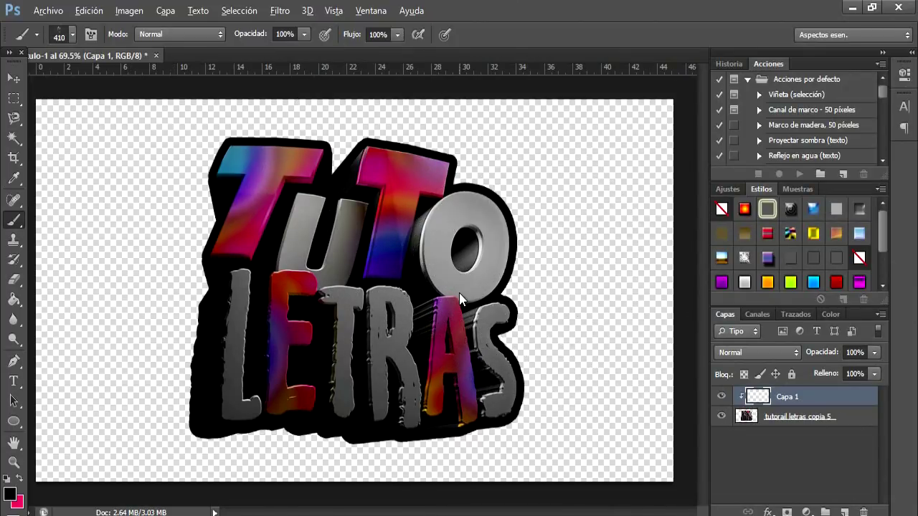
mouse_move(458, 293)
left_mouse_down()
mouse_move(580, 298)
mouse_move(465, 309)
mouse_move(524, 315)
left_mouse_up()
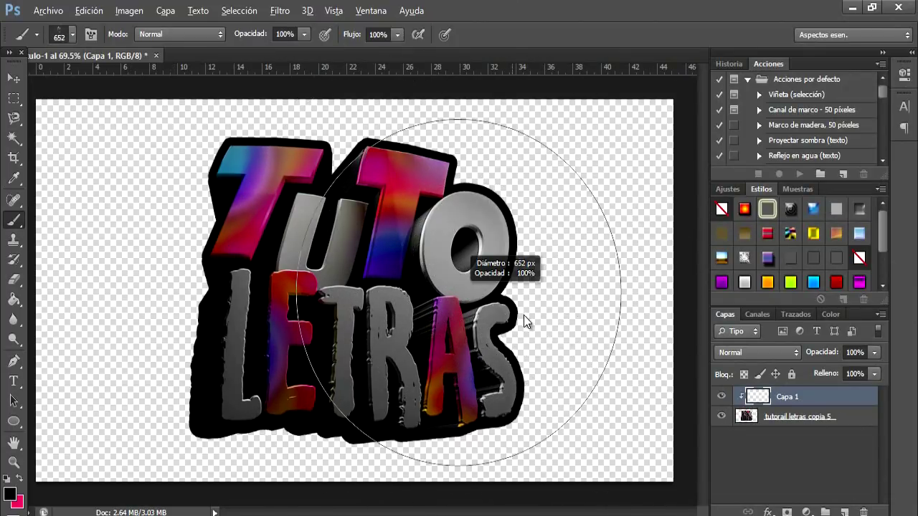
scroll(512, 269, "up", 2)
mouse_move(522, 254)
left_mouse_down()
mouse_move(444, 261)
mouse_move(603, 215)
mouse_move(567, 391)
left_mouse_up()
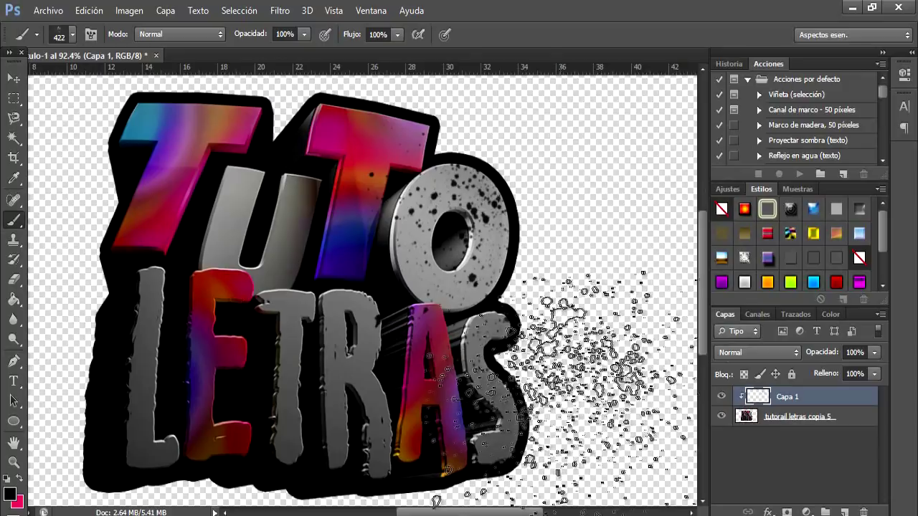
Step: Spatter black dots over the TU and LETRAS letters on clipped Capa 1
left_click_drag(297, 193, 280, 243)
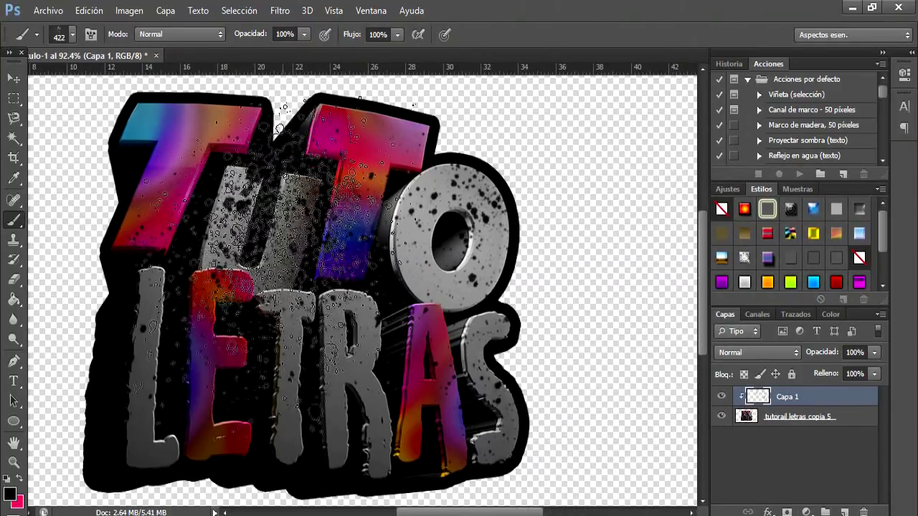
scroll(251, 445, "down", 1)
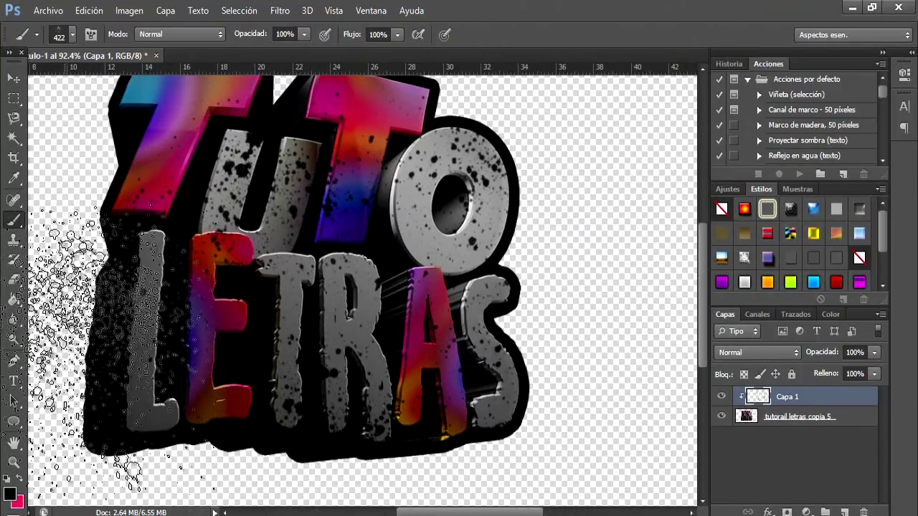
key("e")
scroll(158, 220, "up", 2)
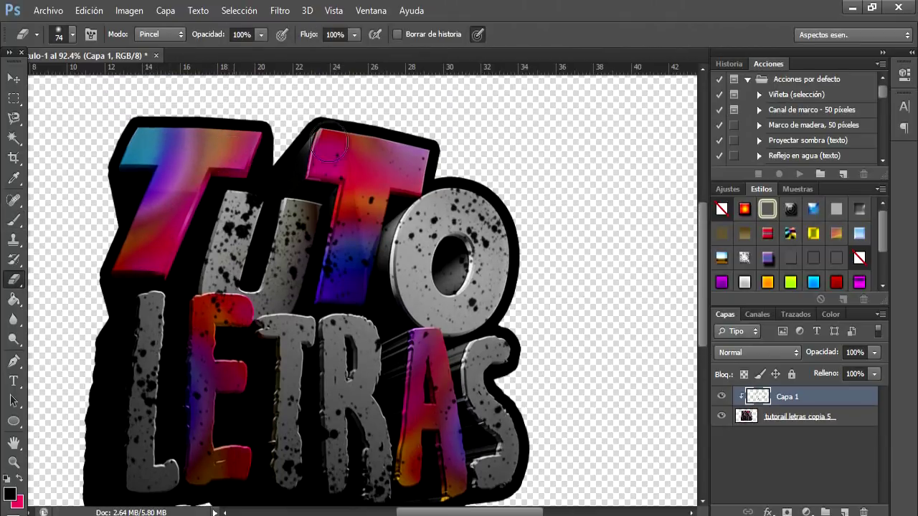
Step: Erase the splatter colour from the T's stem and the E's left side
mouse_move(352, 175)
left_mouse_down()
mouse_move(337, 301)
mouse_move(374, 171)
left_mouse_up()
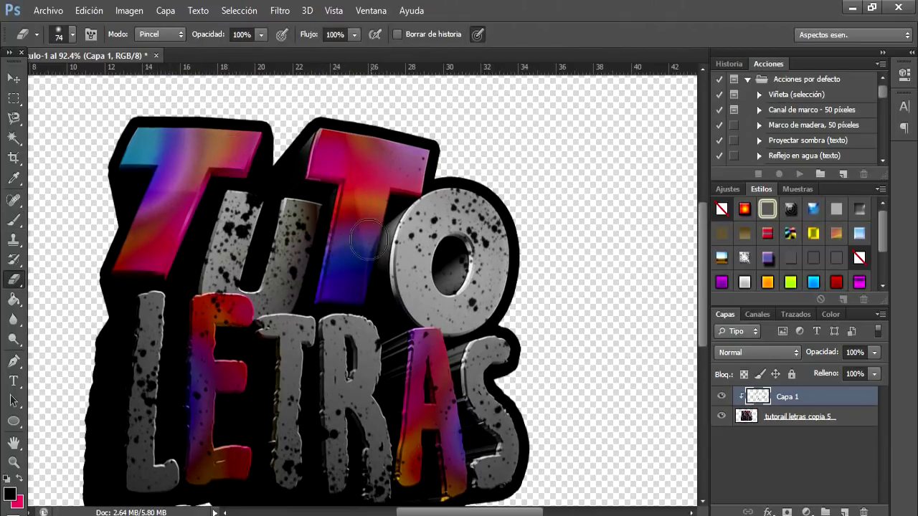
scroll(283, 290, "down", 1)
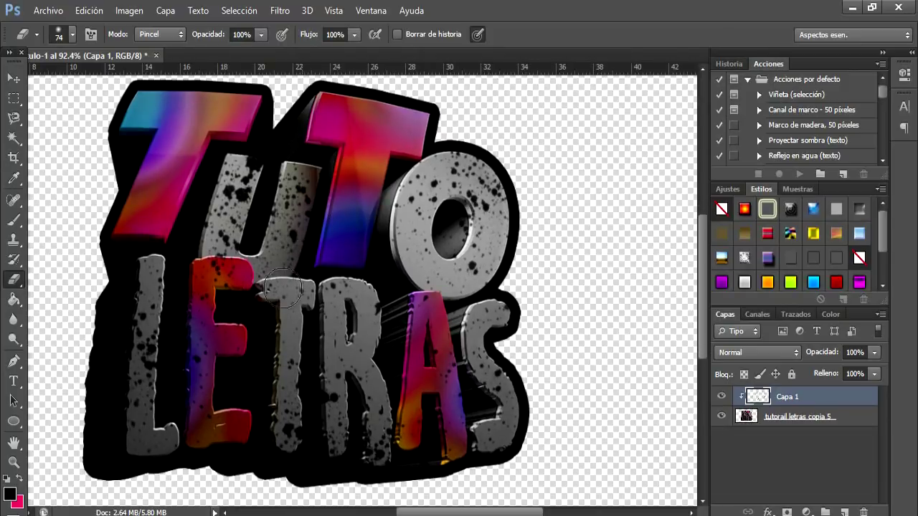
left_click_drag(198, 348, 214, 437)
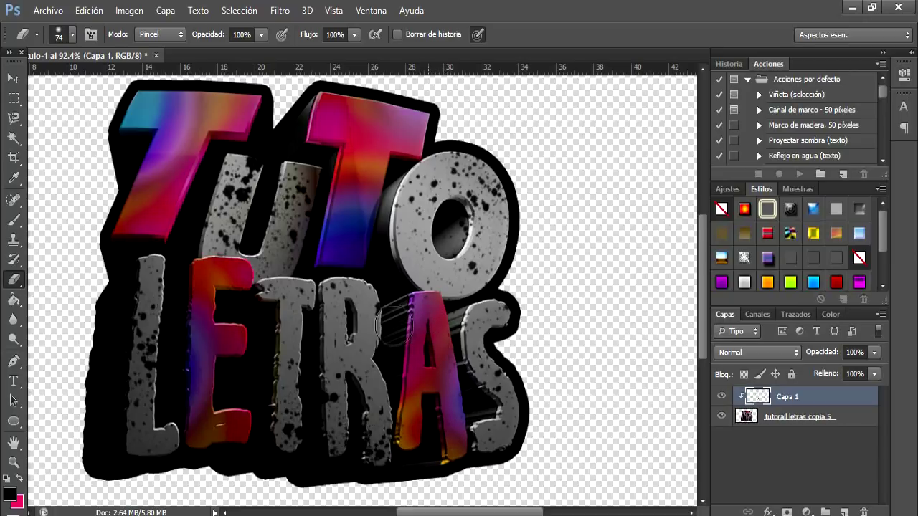
scroll(393, 326, "down", 1)
Step: Set Capa 1's blend mode to Luz suave at 78% opacity
scroll(584, 334, "down", 1)
left_click(746, 352)
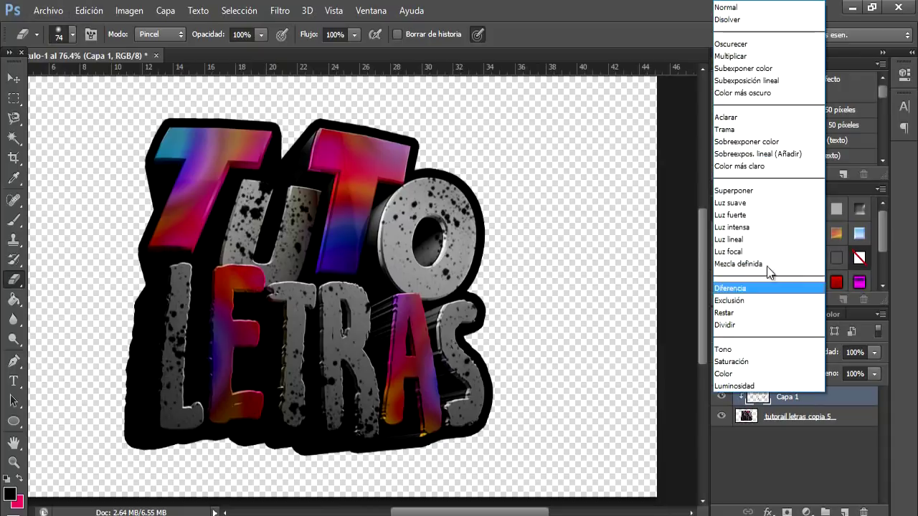
left_click(745, 202)
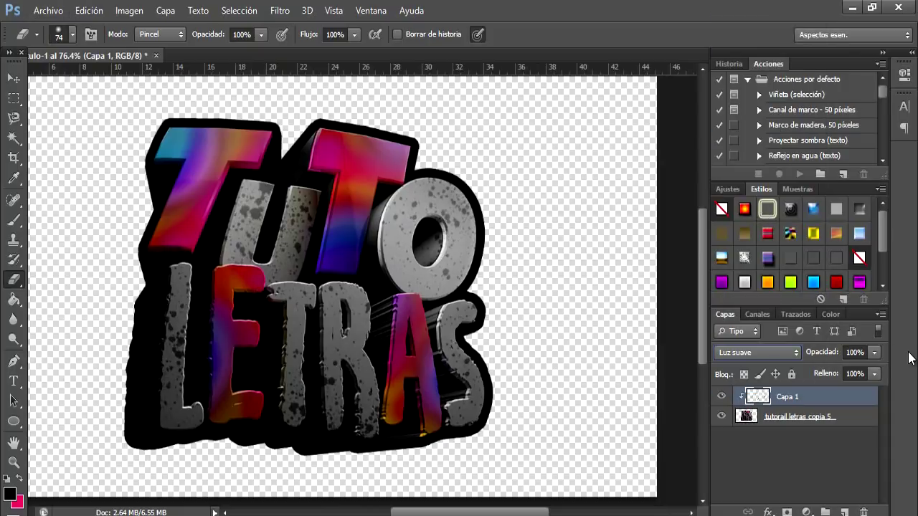
left_click(875, 352)
left_click(858, 369)
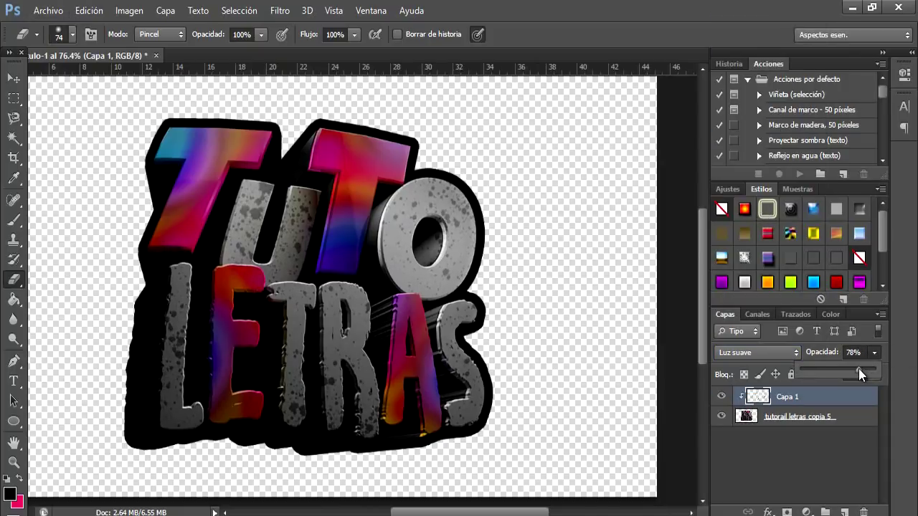
Step: Add a new clipped Capa 2 above the lettering layer
left_click(846, 420)
left_click(843, 511)
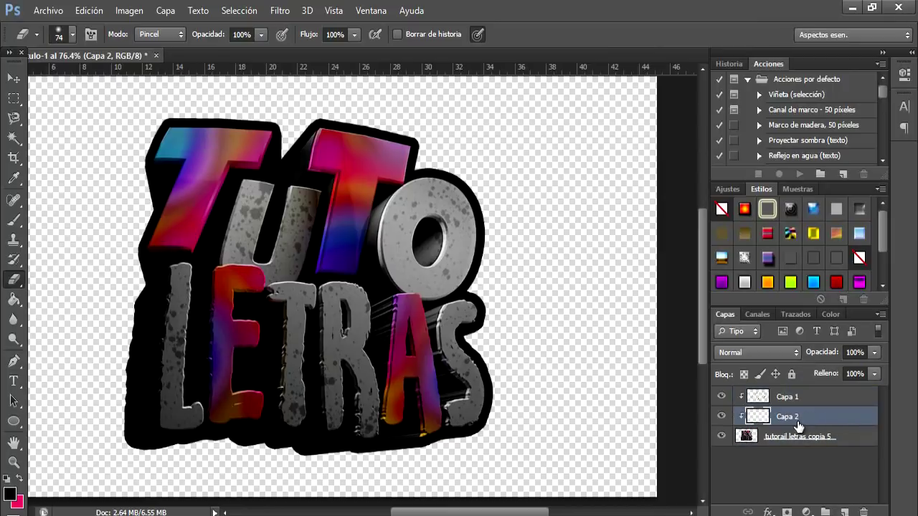
left_click_drag(530, 514, 523, 514)
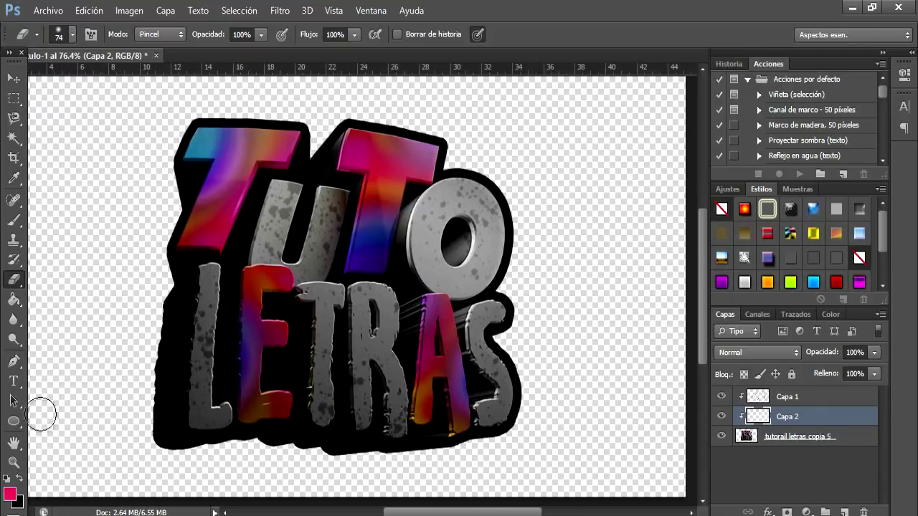
Step: Paint pink splatter spots across the letters on Capa 2, redoing the first stroke
key("h")
left_click(10, 224)
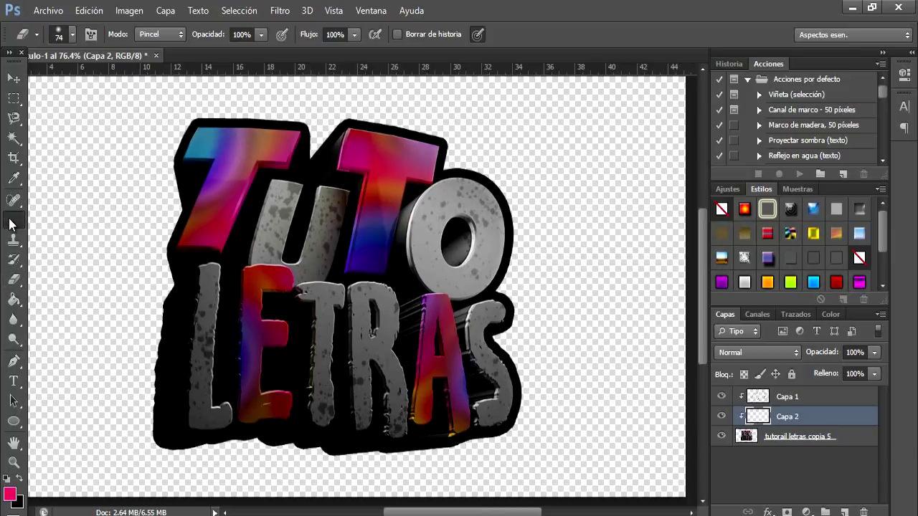
scroll(172, 204, "up", 3)
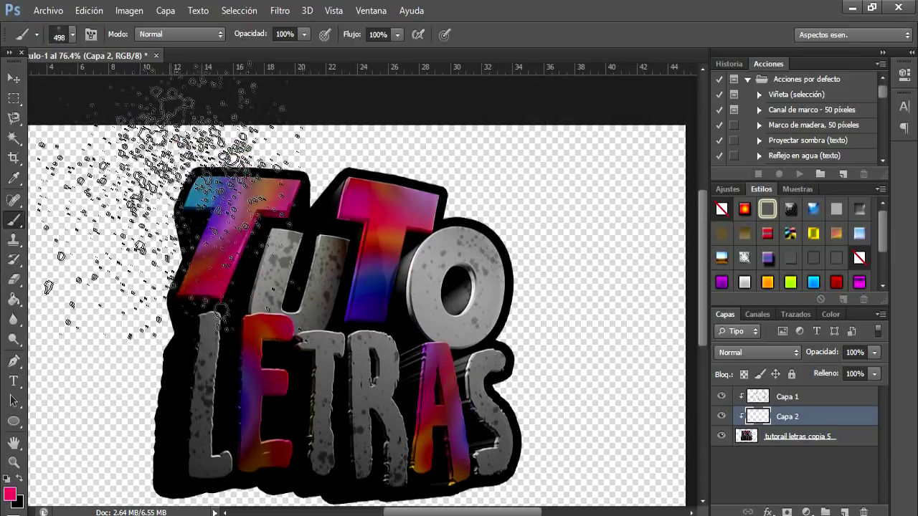
left_click_drag(179, 208, 158, 154)
key("ctrl+z")
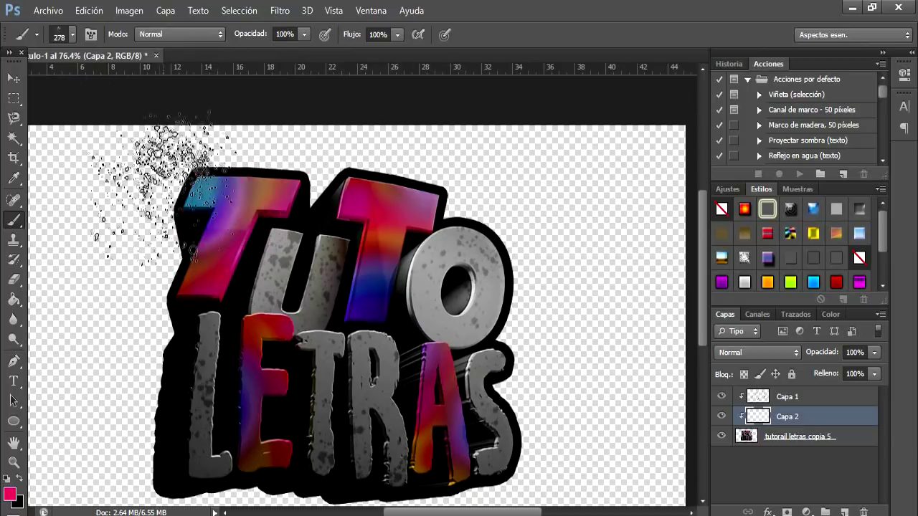
left_click_drag(401, 154, 596, 372)
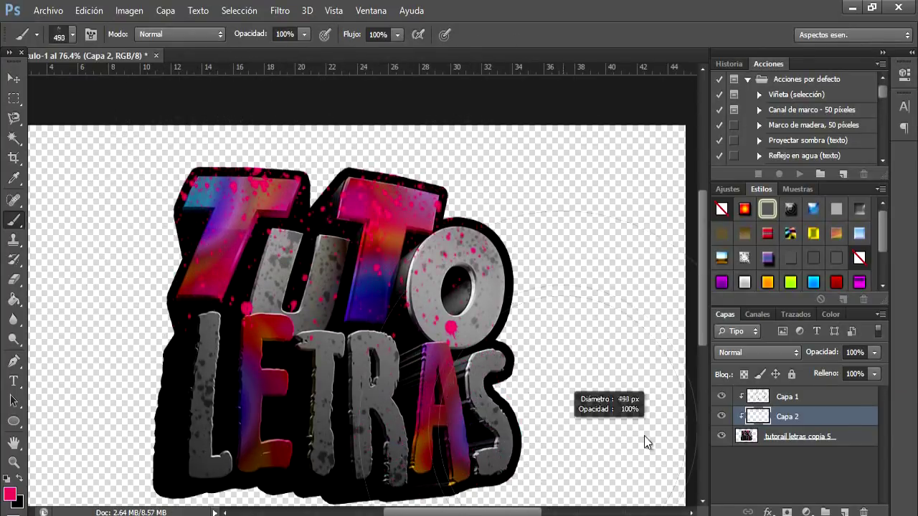
scroll(287, 322, "down", 3)
left_click(208, 337)
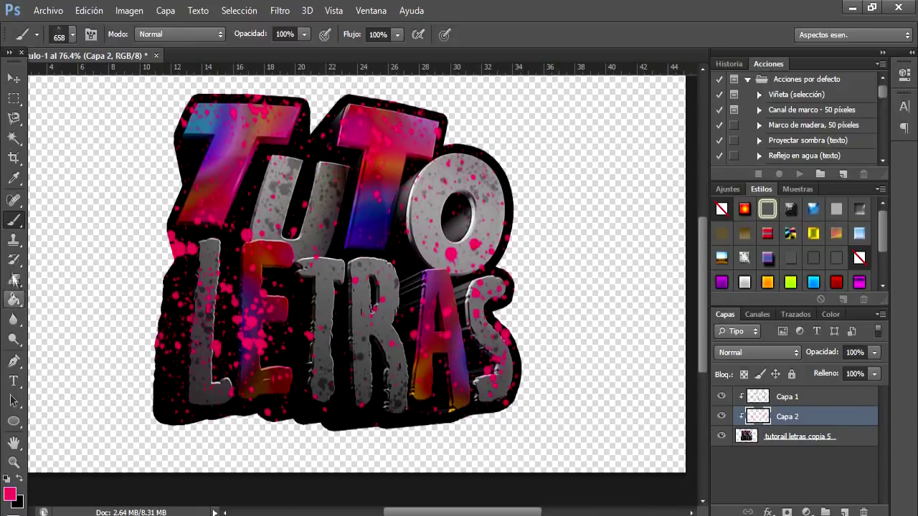
Step: Erase stray pink splatter along the L's left edge and lower stem
key("e")
mouse_move(200, 433)
left_mouse_down()
mouse_move(180, 430)
mouse_move(169, 412)
left_mouse_up()
left_click_drag(204, 344, 213, 369)
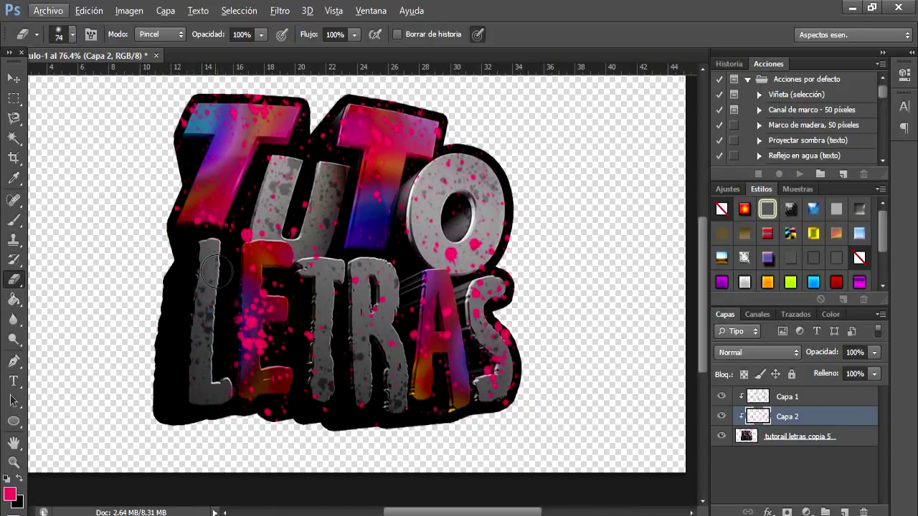
Step: Erase a dot at the E's bottom and try Trama and following blend modes on Capa 2
left_click(264, 422)
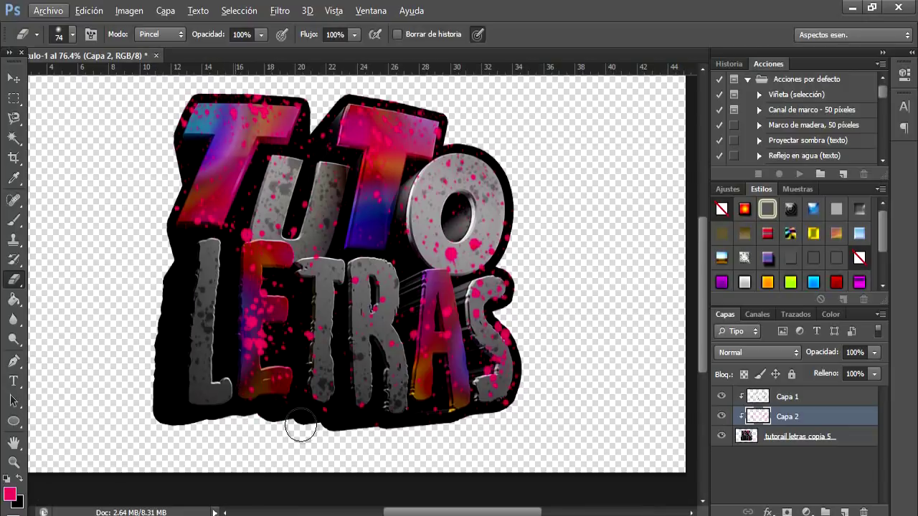
left_click(765, 352)
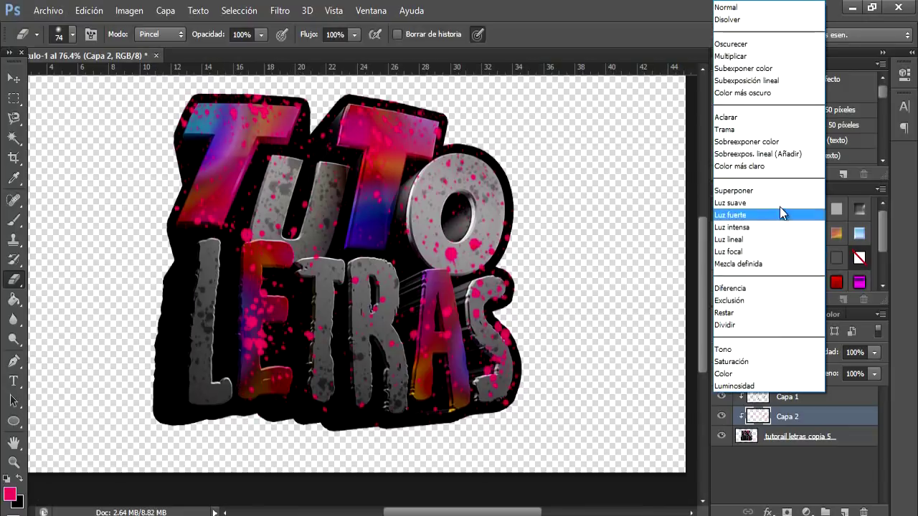
left_click(746, 150)
key("Down")
key("Down")
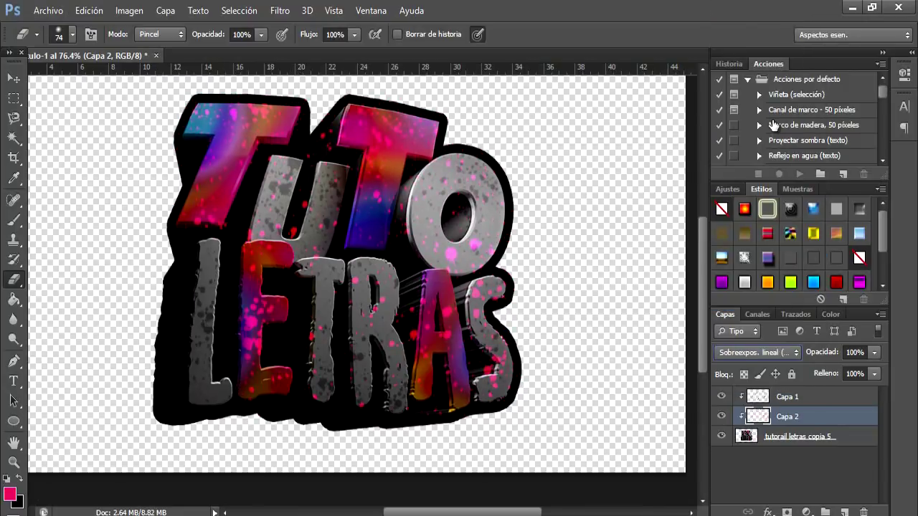
key("Down")
key("Down")
Step: Step through Luz suave, Mezcla definida and Dividir, settling on Saturación at 75% opacity
key("Down")
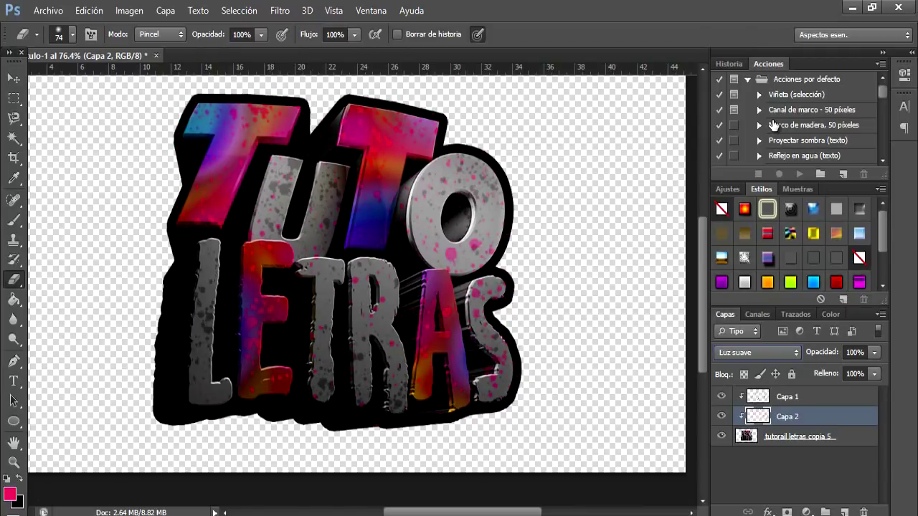
key("Down")
key("Up")
key("Down")
key("Down")
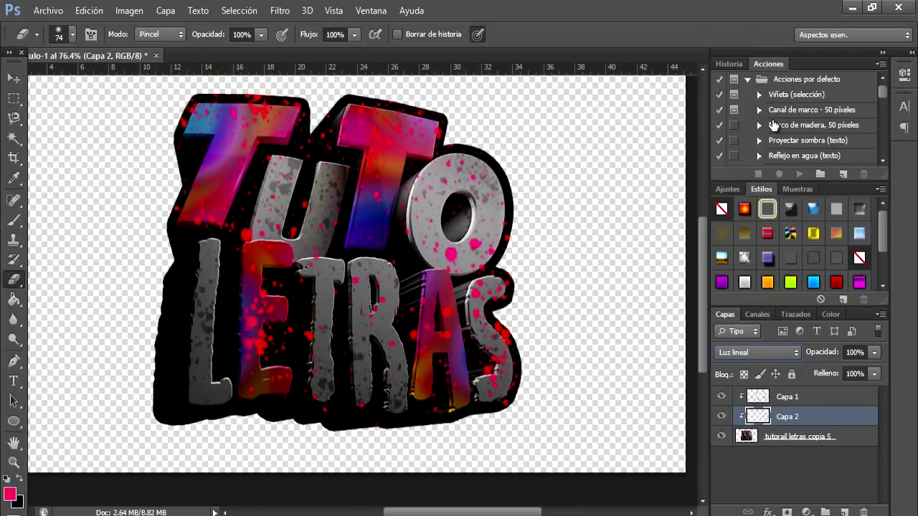
key("Down")
key("Up")
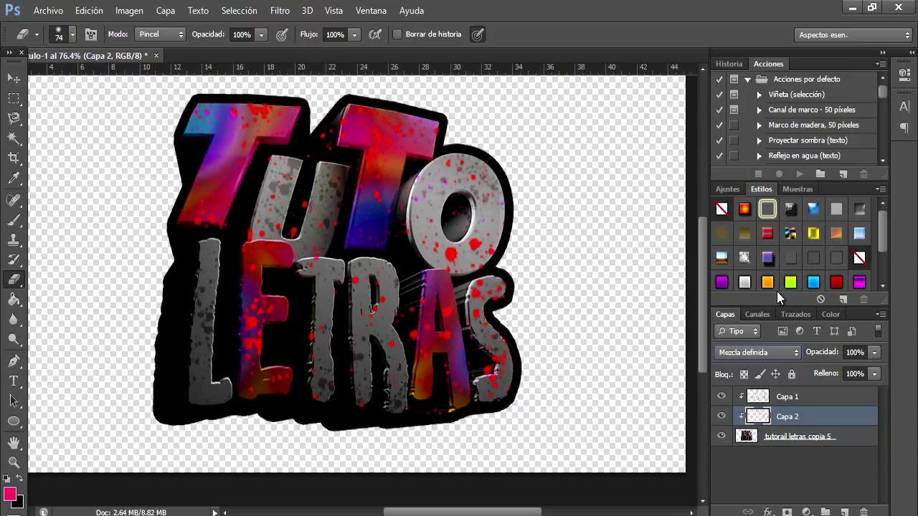
key("Down")
key("Down")
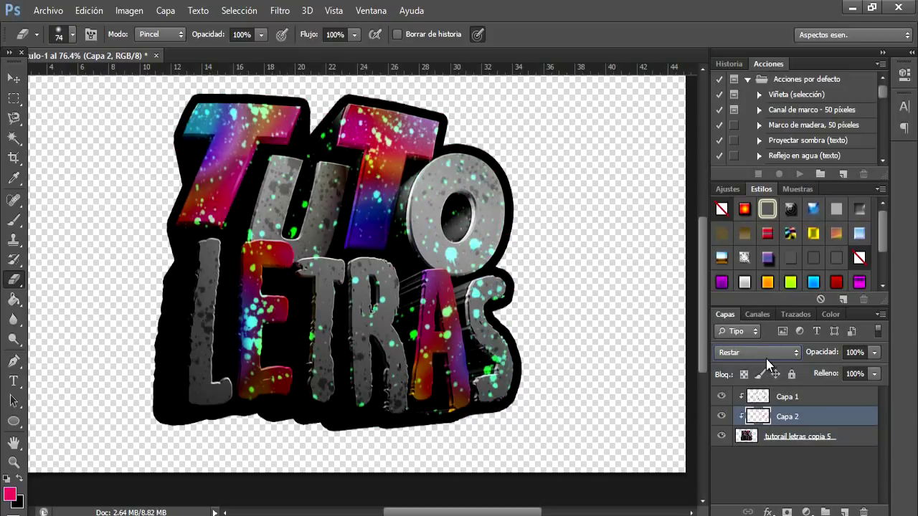
key("Down")
key("Down")
key("Down")
key("Down")
key("Up")
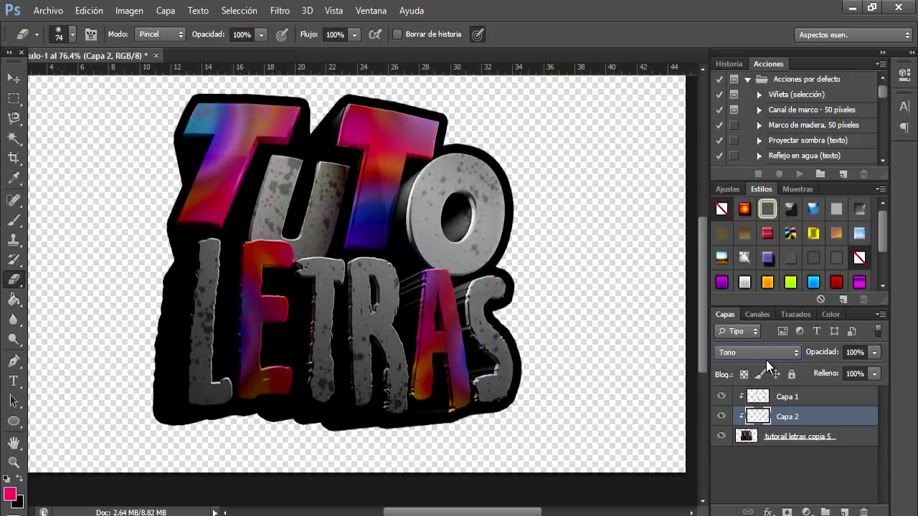
key("Down")
left_click(875, 352)
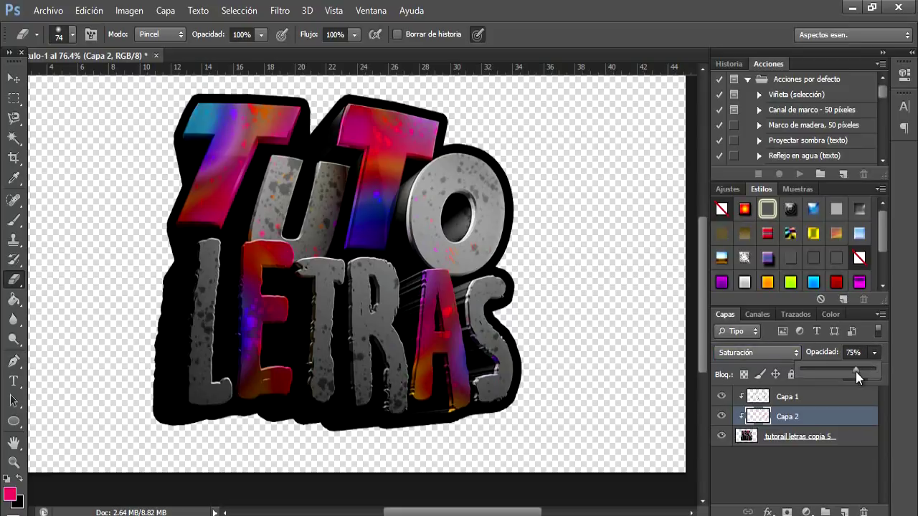
Step: Fit the whole canvas in the window with the Zoom tool
scroll(172, 212, "up", 1)
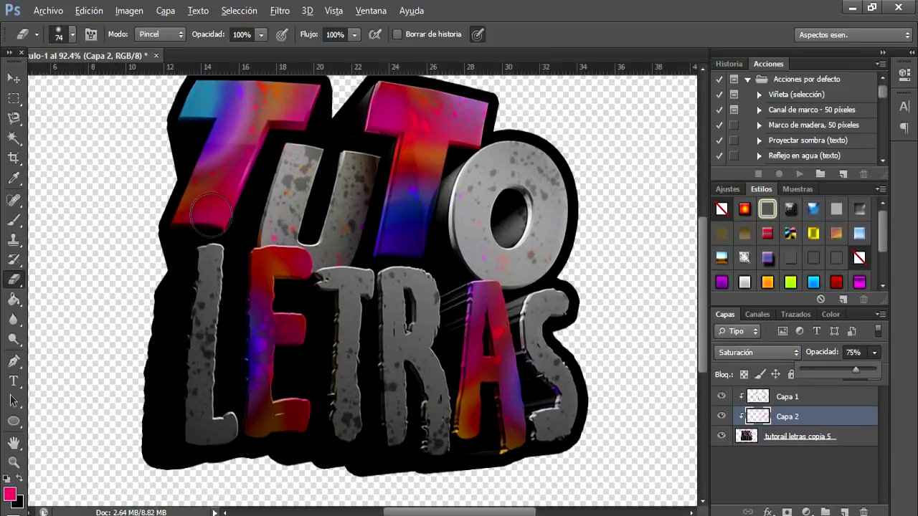
scroll(179, 206, "up", 1)
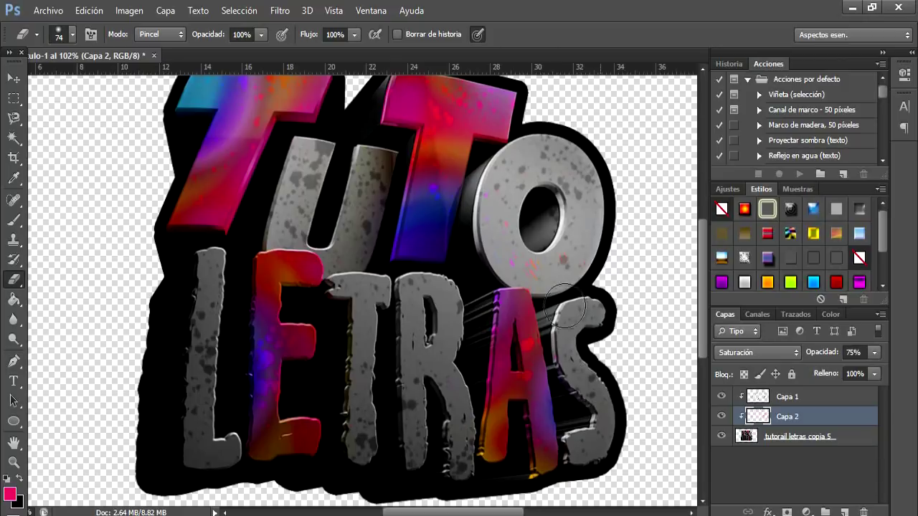
scroll(595, 265, "up", 2)
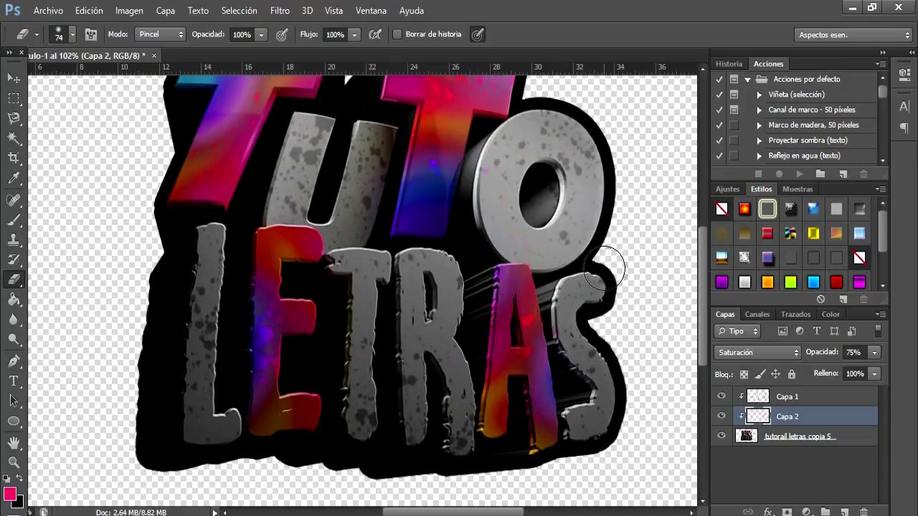
scroll(604, 268, "up", 1)
left_click(19, 469)
right_click(241, 395)
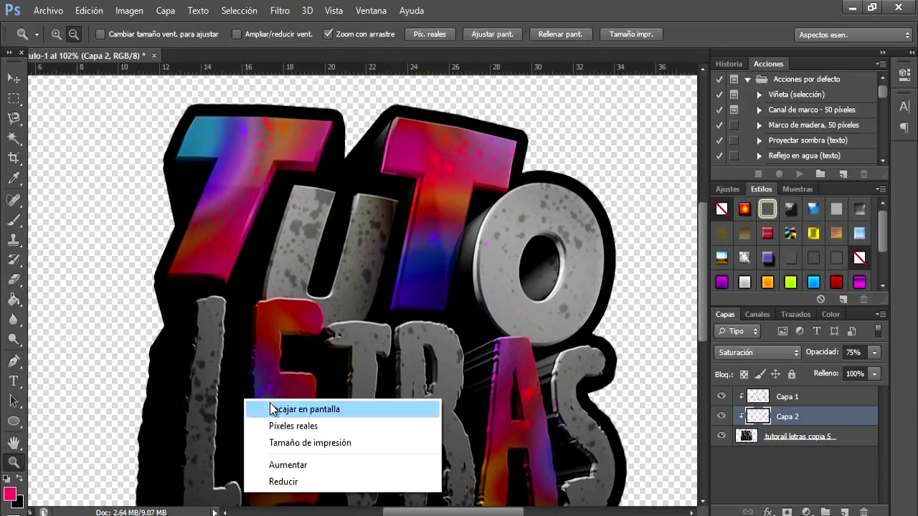
left_click(323, 408)
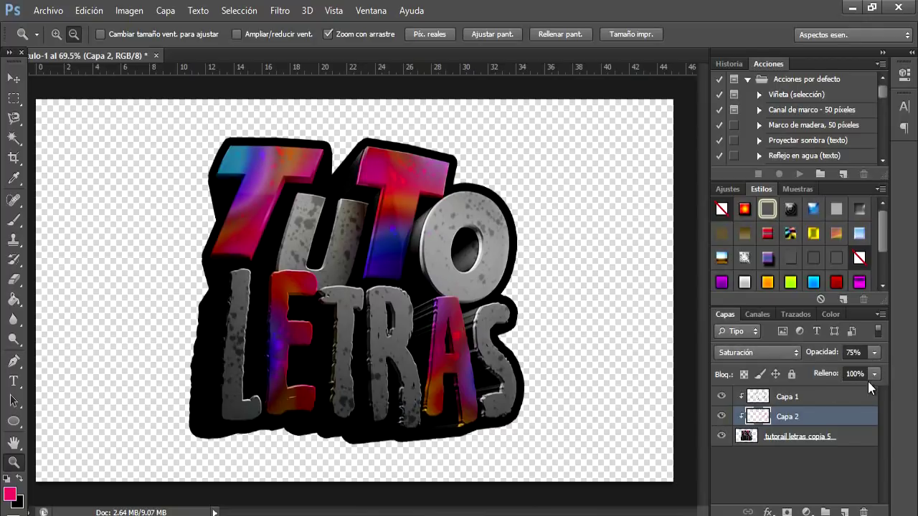
Step: Merge the colour layers into the lettering as Capa 1 and Alt-drag a duplicate copy
left_click(823, 398)
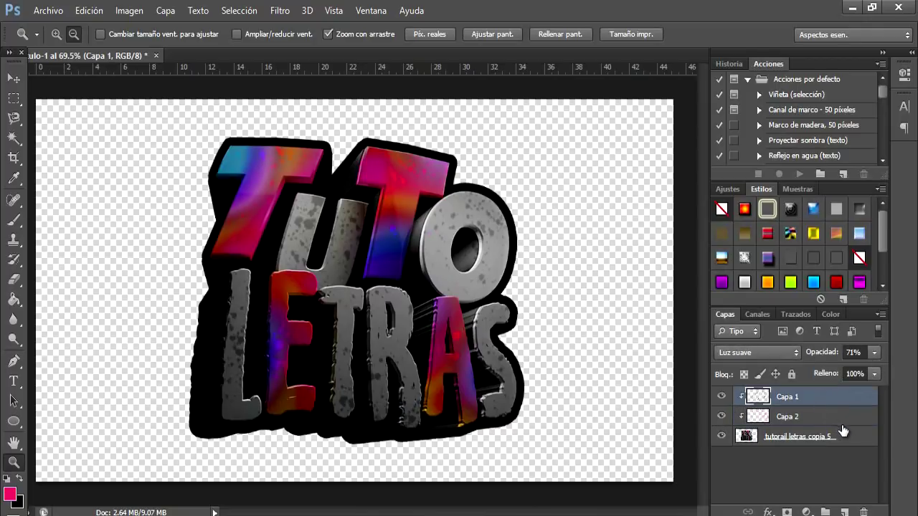
right_click(855, 440)
left_click(604, 372)
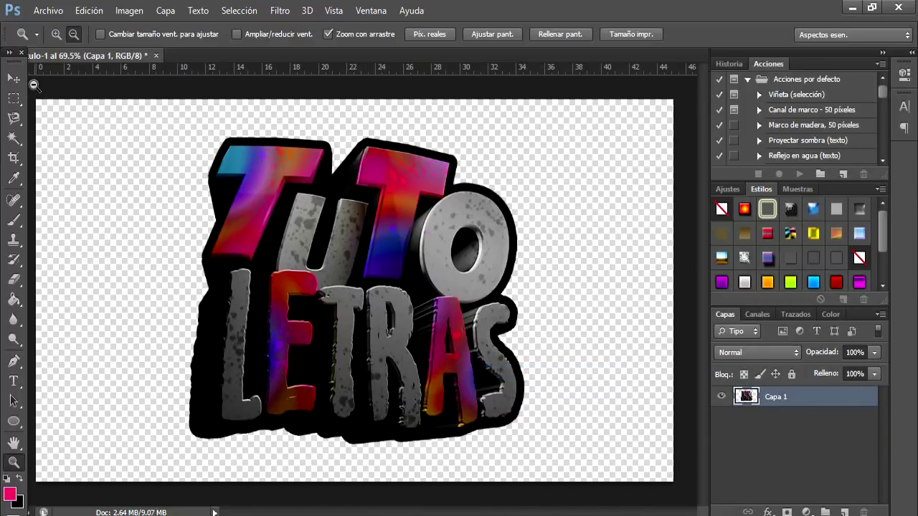
left_click(14, 78)
left_click_drag(277, 171, 269, 168)
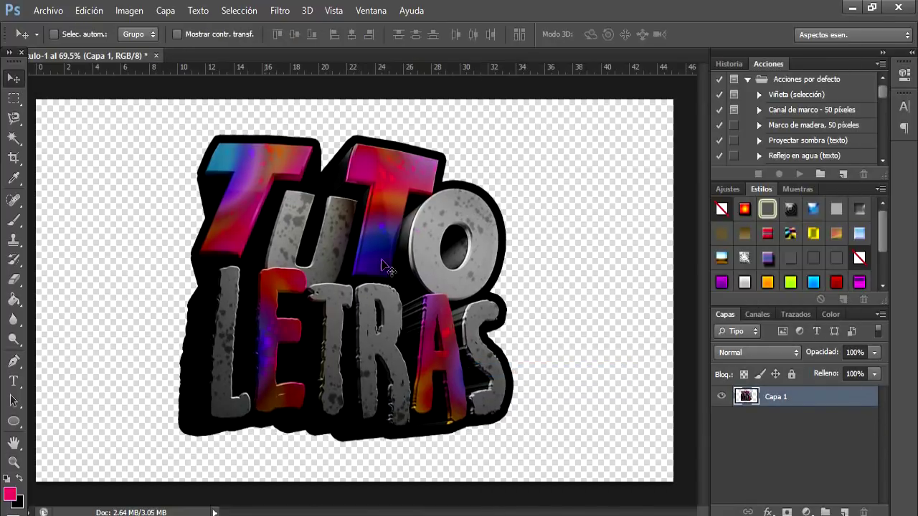
Step: Add a contoured Bisel y relieve and a Superponer satin at 11% opacity
right_click(773, 400)
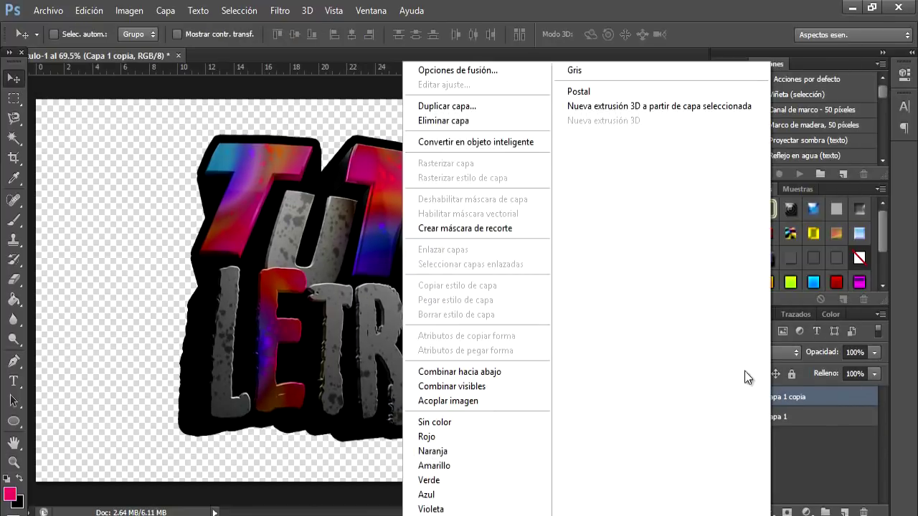
left_click(507, 76)
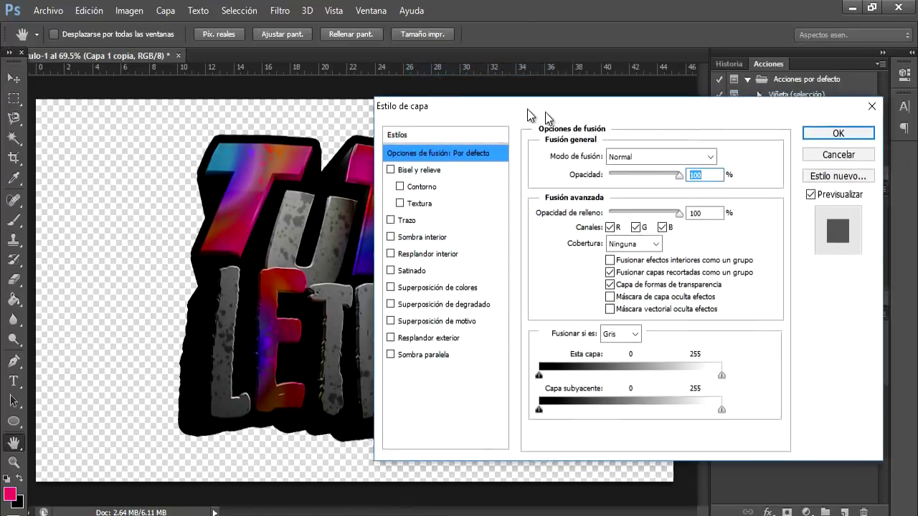
left_click(431, 167)
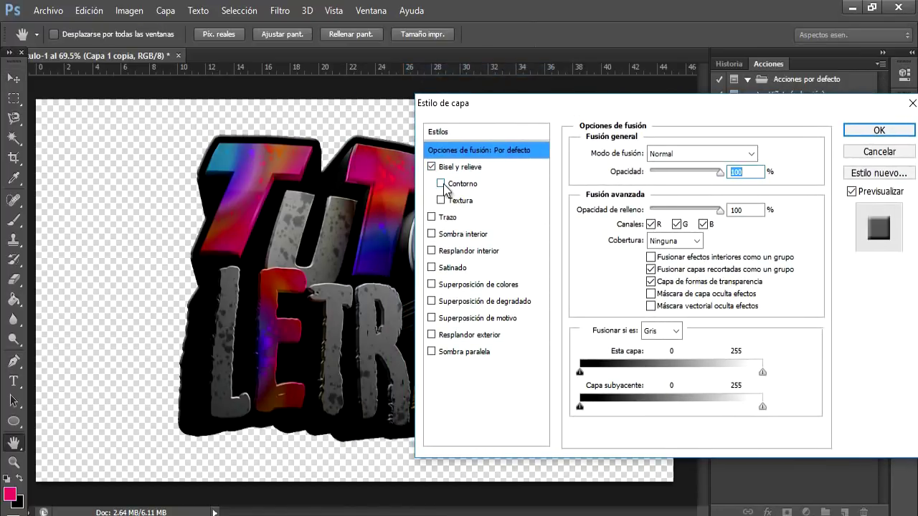
left_click(441, 184)
left_click(432, 268)
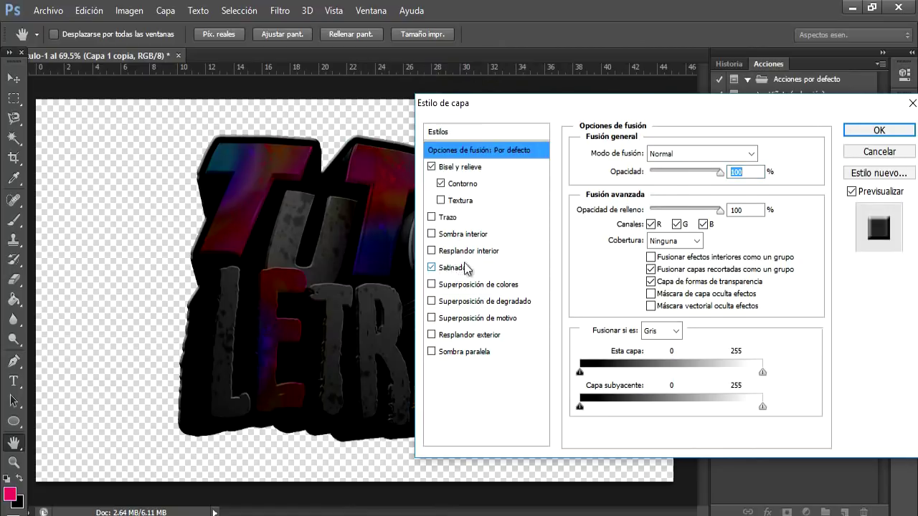
left_click(459, 267)
left_click(688, 154)
left_click(675, 190)
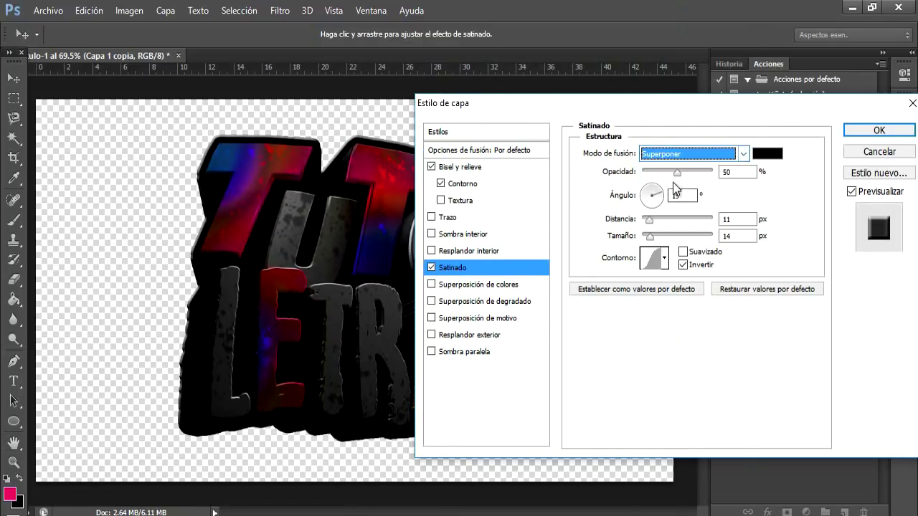
left_click_drag(676, 178, 652, 177)
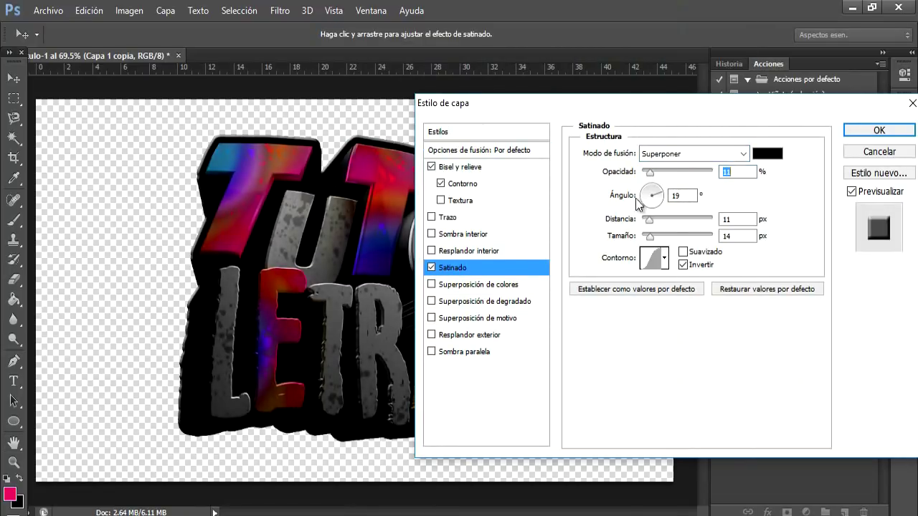
Step: Add a Superponer gradient overlay with scale 150 and 50% opacity, then apply
left_click(431, 302)
left_click(477, 302)
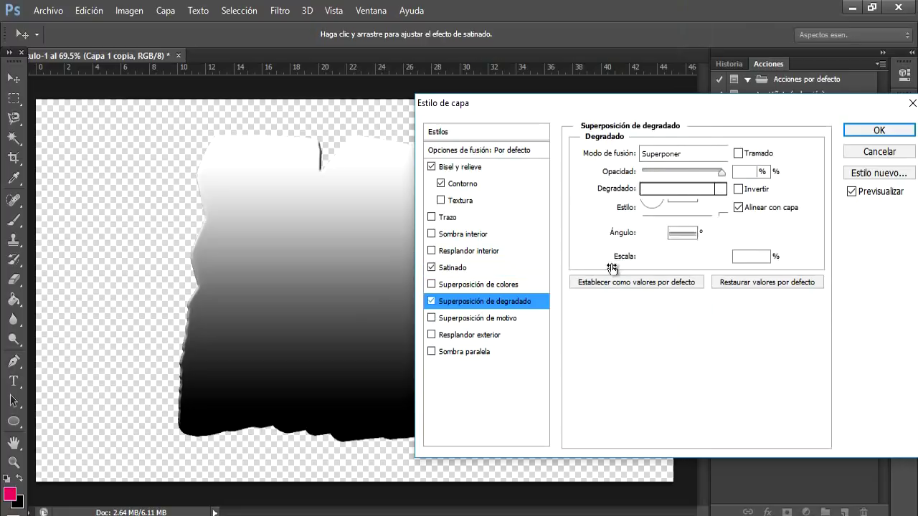
left_click(694, 157)
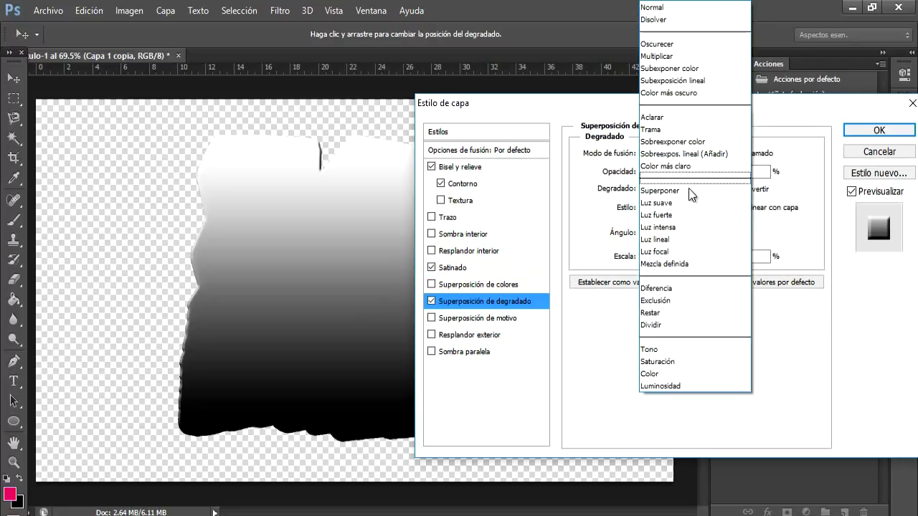
left_click(688, 190)
double_click(748, 257)
type("150")
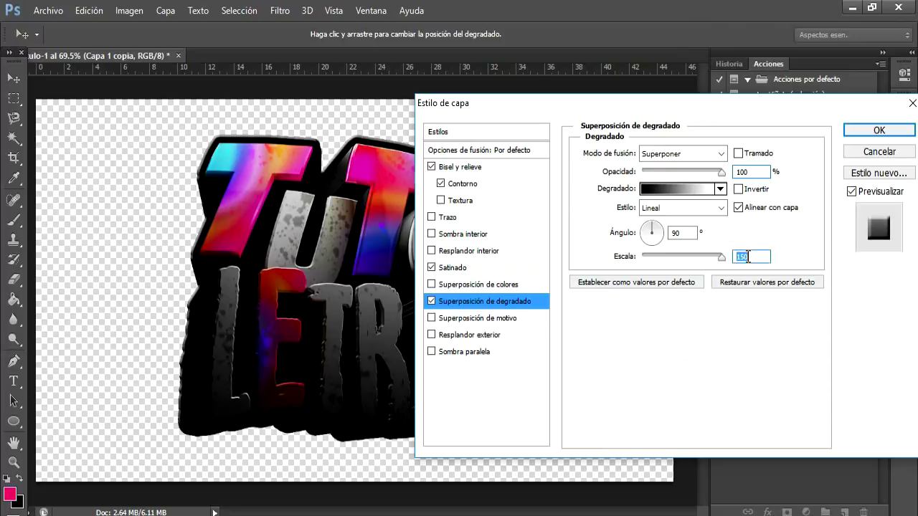
left_click(682, 171)
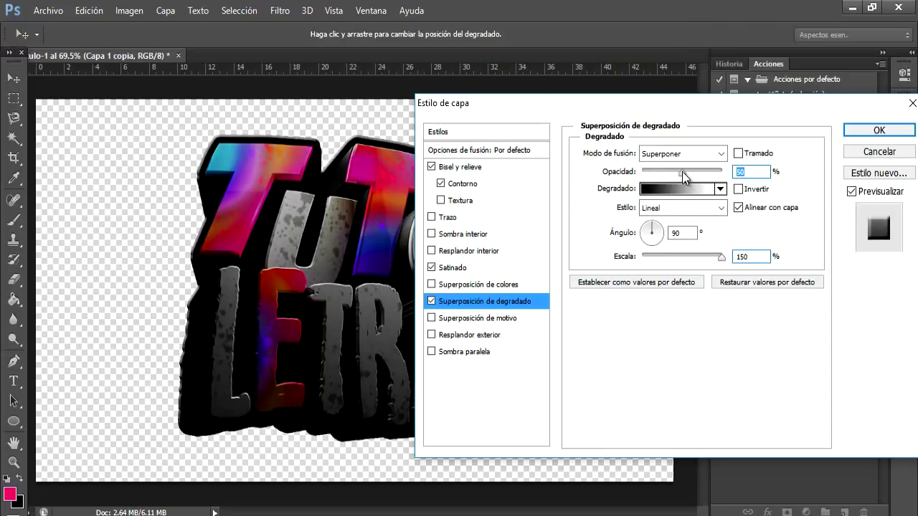
mouse_move(671, 102)
left_mouse_down()
mouse_move(771, 145)
mouse_move(784, 134)
mouse_move(642, 109)
left_mouse_up()
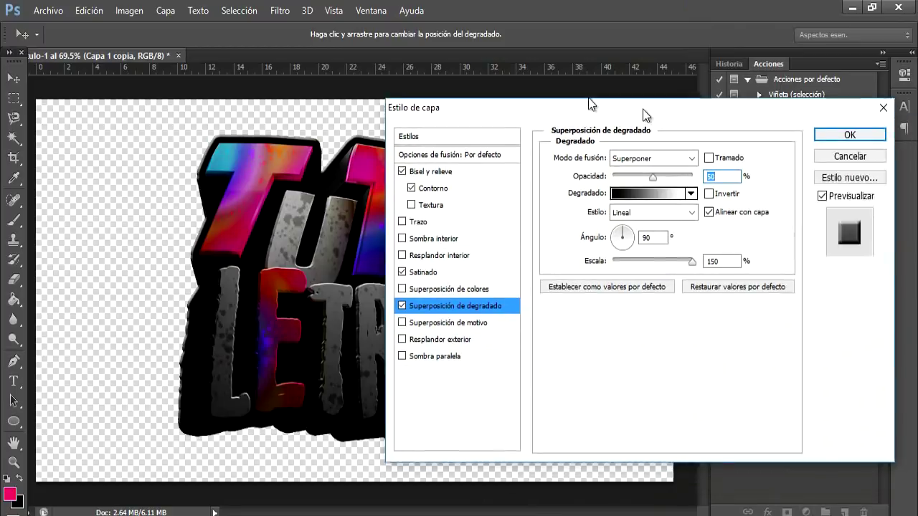
left_click(755, 117)
Step: Merge the two lettering layers into a single 'Capa 1 copia' layer
left_click(804, 479, "shift")
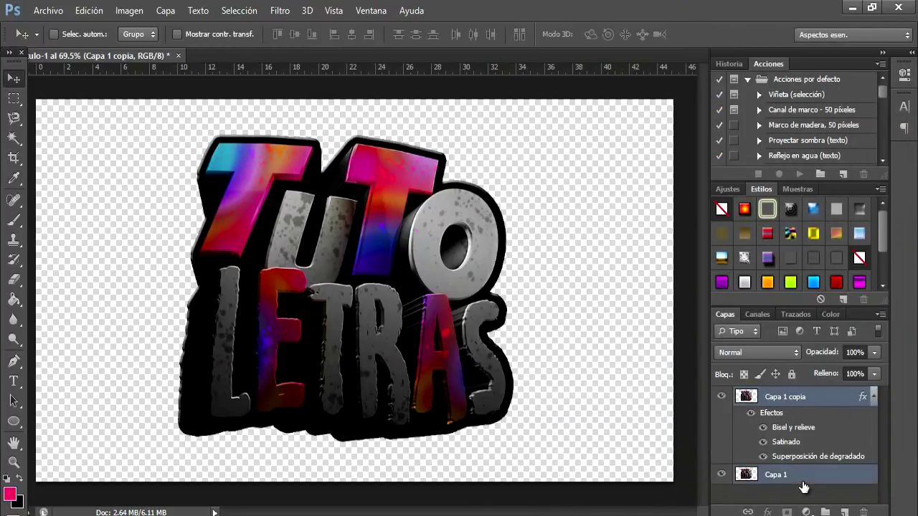
right_click(804, 479)
left_click(666, 394)
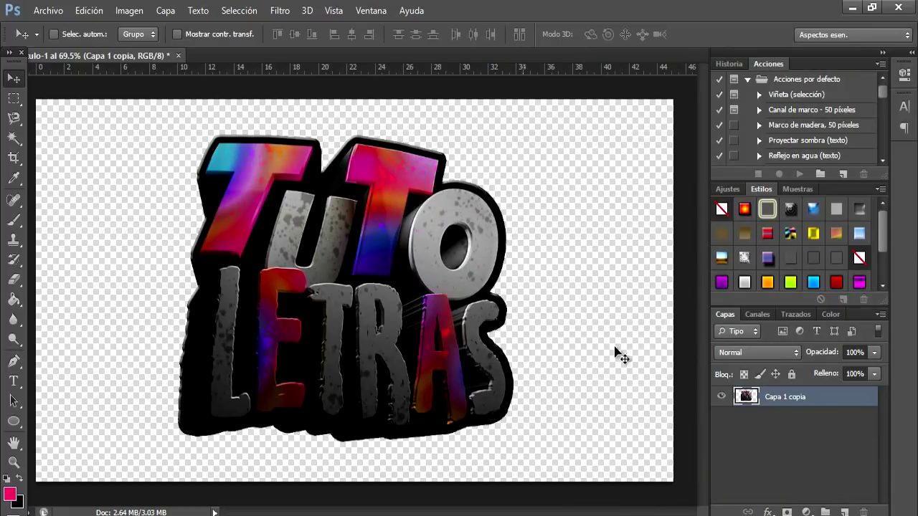
Step: Add a new layer clipped to the lettering, blended in Sobreexpos. lineal, with transparency-shapes option off
key("ctrl+shift+alt+n")
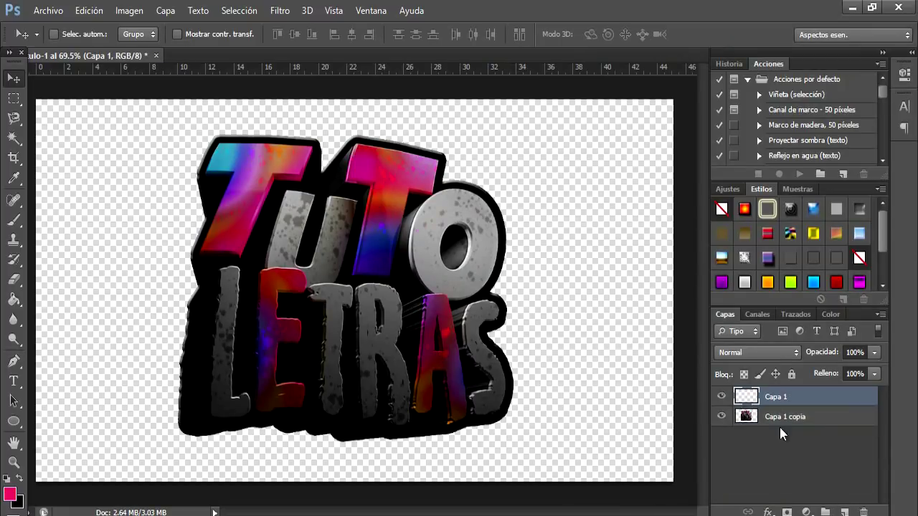
right_click(774, 398)
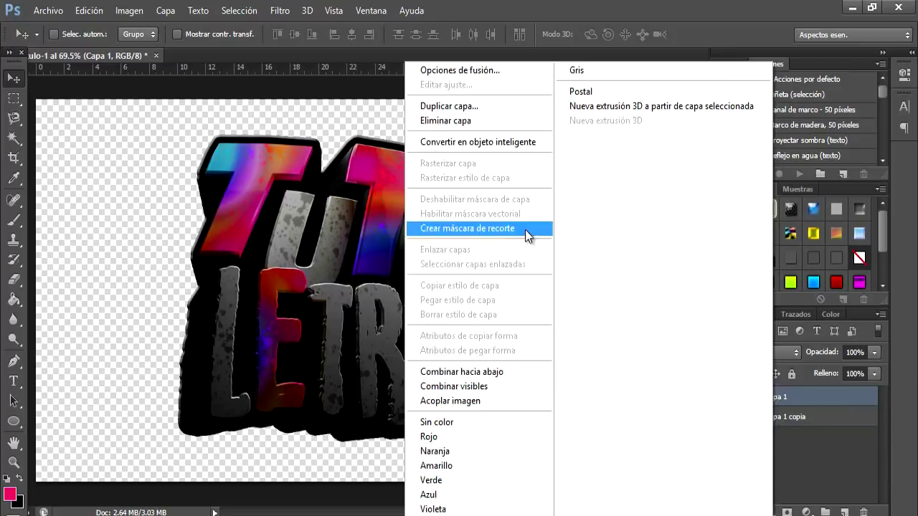
left_click(528, 229)
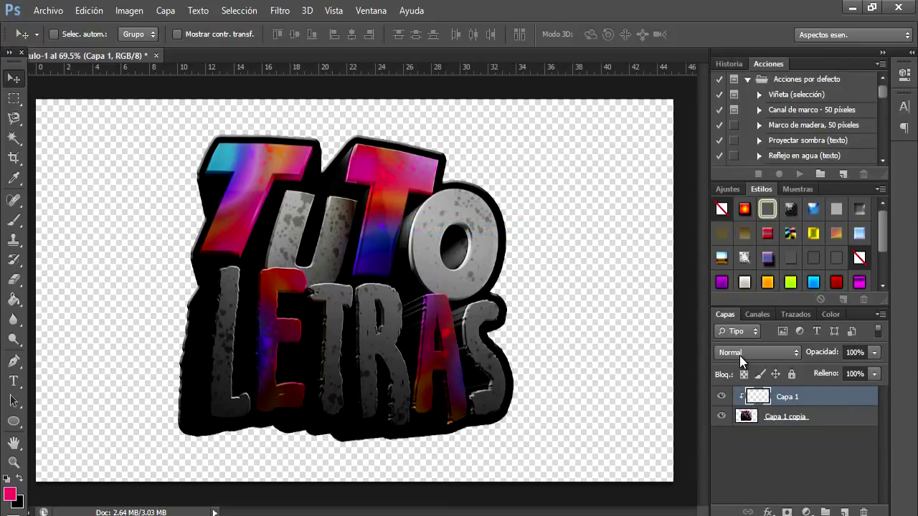
left_click(740, 354)
left_click(789, 154)
right_click(803, 399)
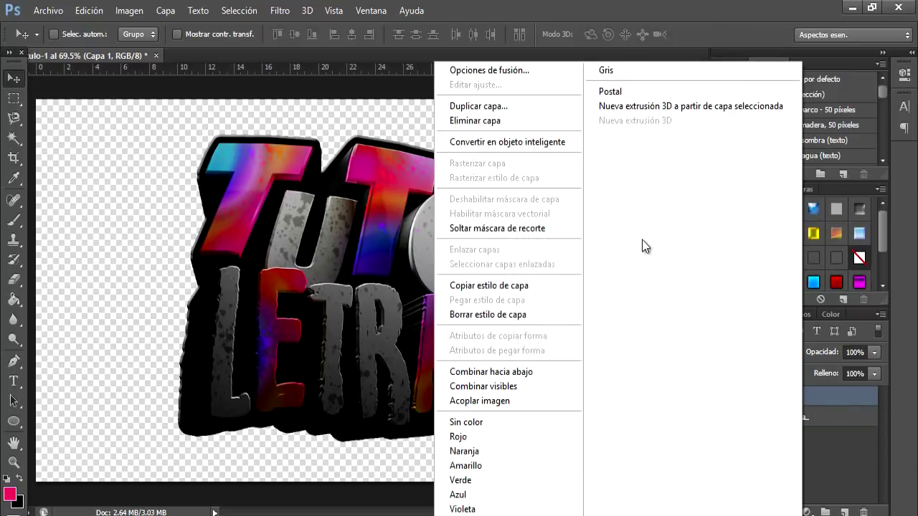
left_click(542, 69)
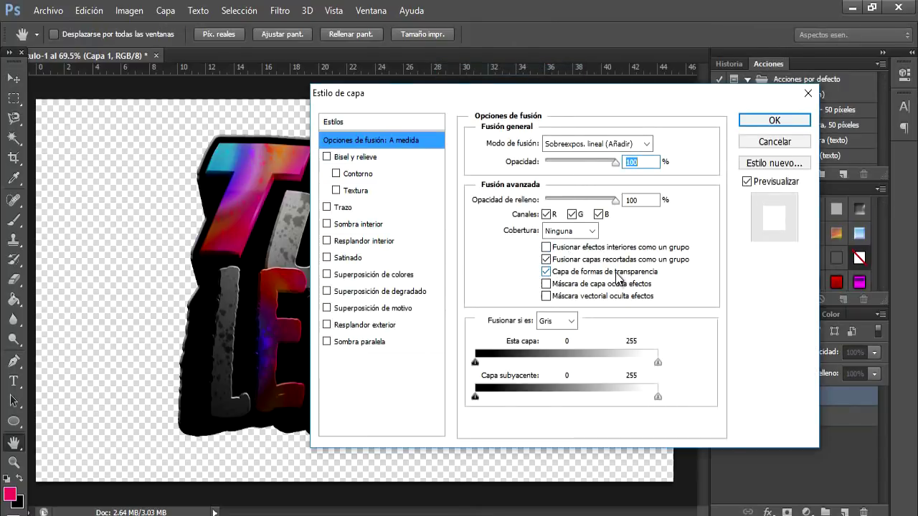
left_click(616, 277)
Step: Apply the blending options and set the background colour to orange ff6600
left_click(746, 122)
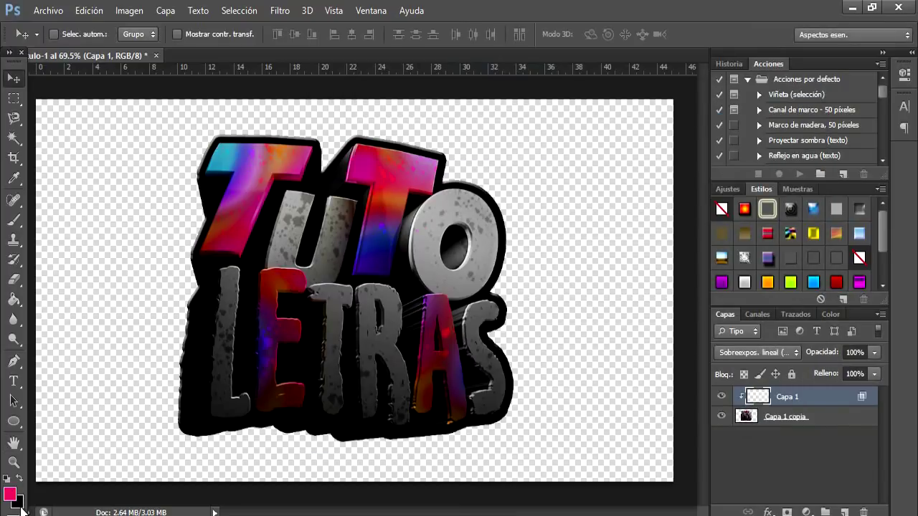
left_click(20, 504)
type("255")
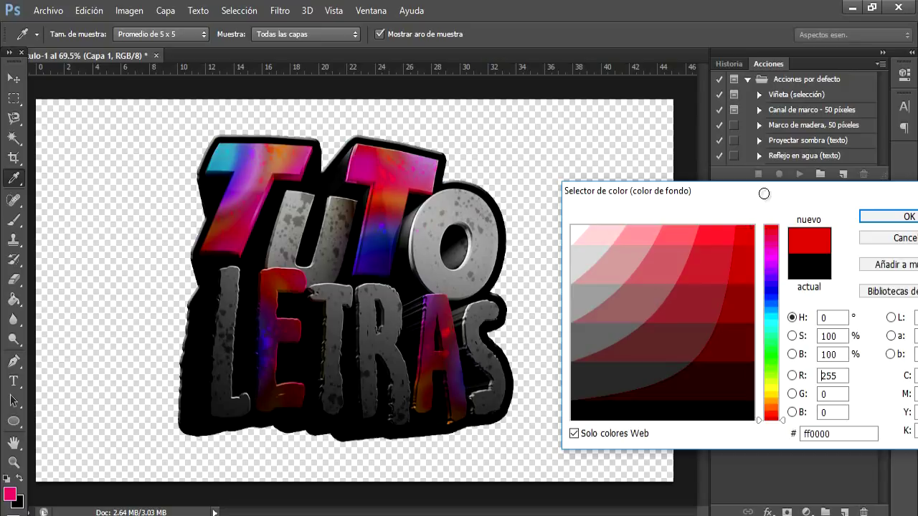
mouse_move(771, 304)
left_mouse_down()
mouse_move(778, 420)
mouse_move(775, 409)
left_mouse_up()
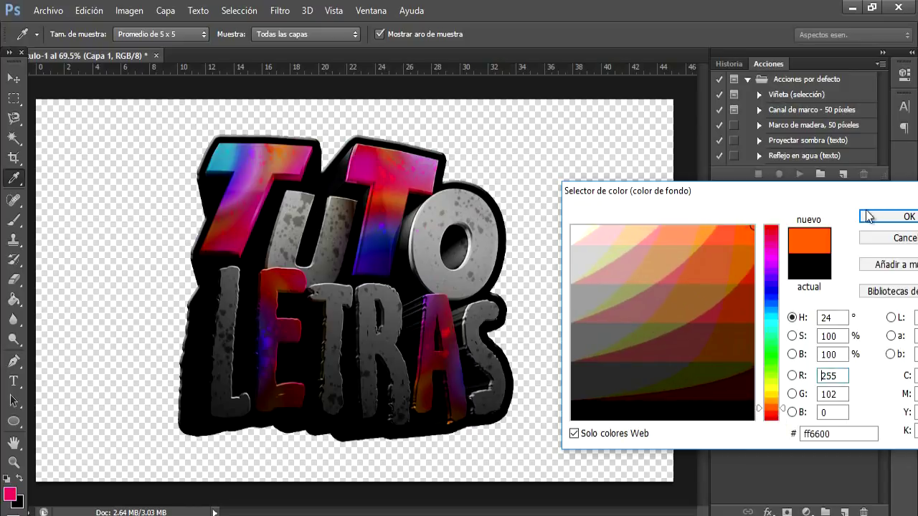
left_click(885, 217)
left_click(10, 220)
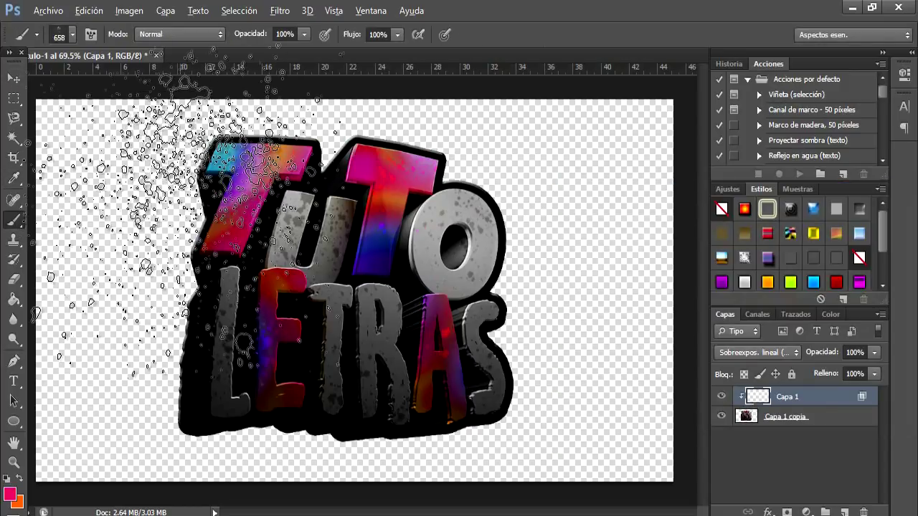
Step: Choose a soft round brush and enlarge it for painting glows
left_click(73, 35)
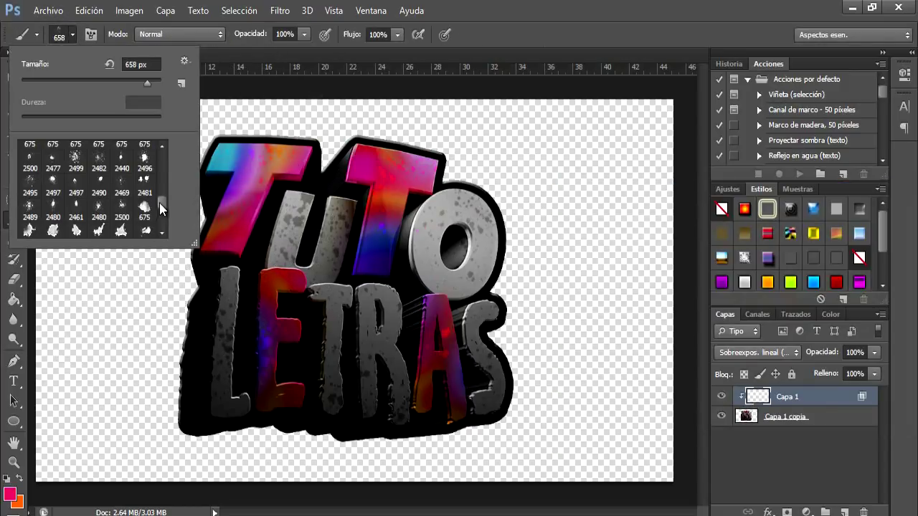
left_click_drag(159, 203, 165, 151)
left_click(29, 152)
left_click(72, 34)
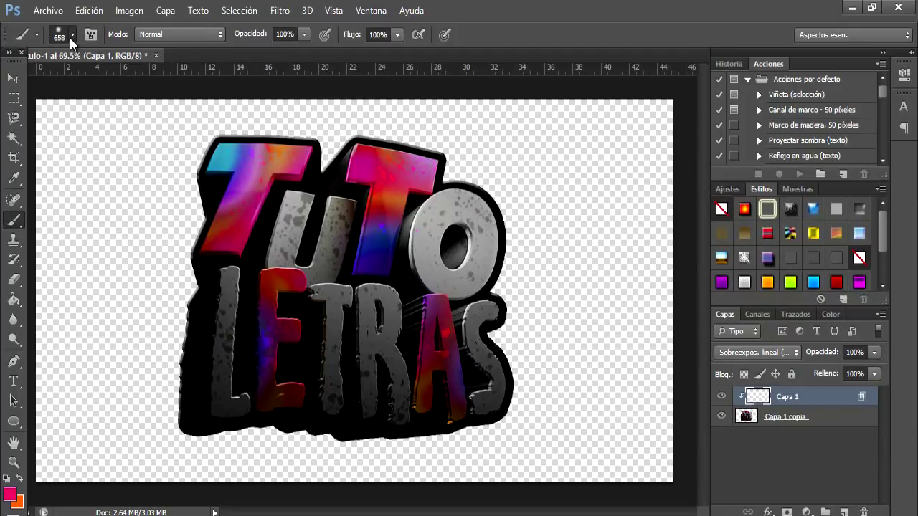
mouse_move(530, 233)
left_mouse_down()
mouse_move(471, 231)
mouse_move(537, 236)
mouse_move(556, 215)
left_mouse_up()
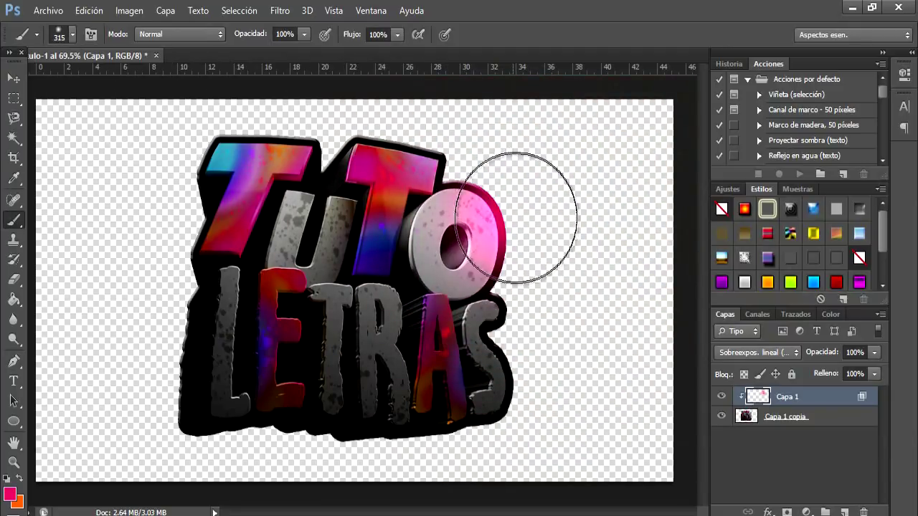
Step: Paint pink and orange glows over the O, the S of LETRAS, and TU/LE
key("x")
left_click_drag(517, 246, 518, 213)
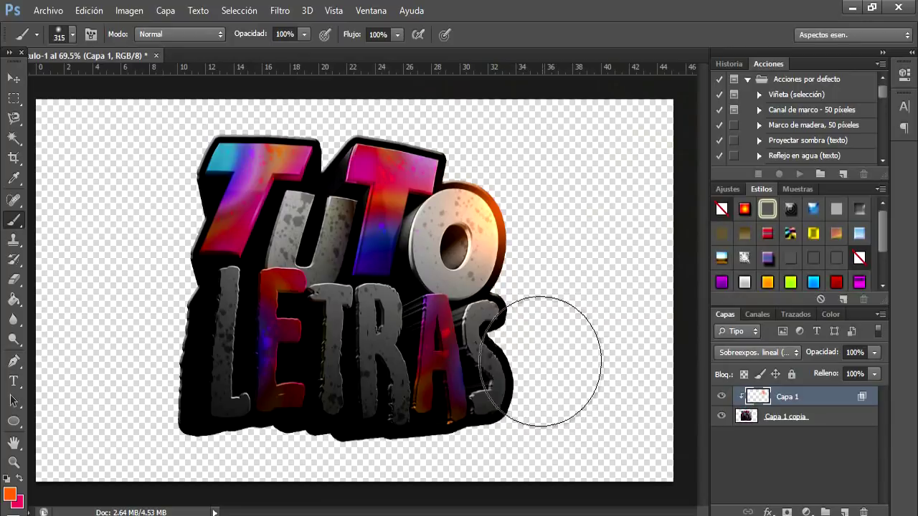
key("x")
mouse_move(534, 380)
left_mouse_down()
mouse_move(534, 402)
mouse_move(379, 390)
mouse_move(286, 471)
left_mouse_up()
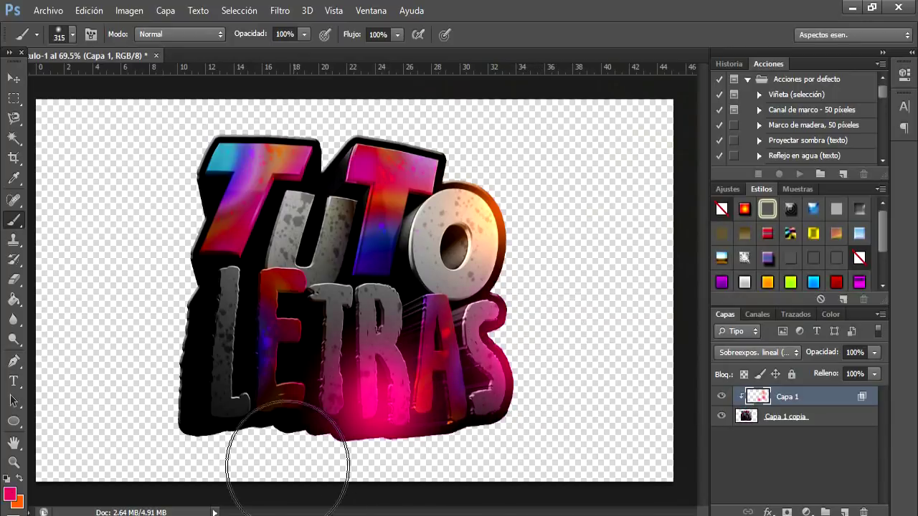
key("x")
mouse_move(344, 431)
left_mouse_down()
mouse_move(399, 369)
mouse_move(402, 279)
left_mouse_up()
key("x")
key("ctrl+alt+z")
Step: Paint more magenta and orange glow over TUTO and LETRAS, then lower the layer fill to 66%
key("ctrl+alt+z")
key("x")
left_click_drag(315, 237, 272, 200)
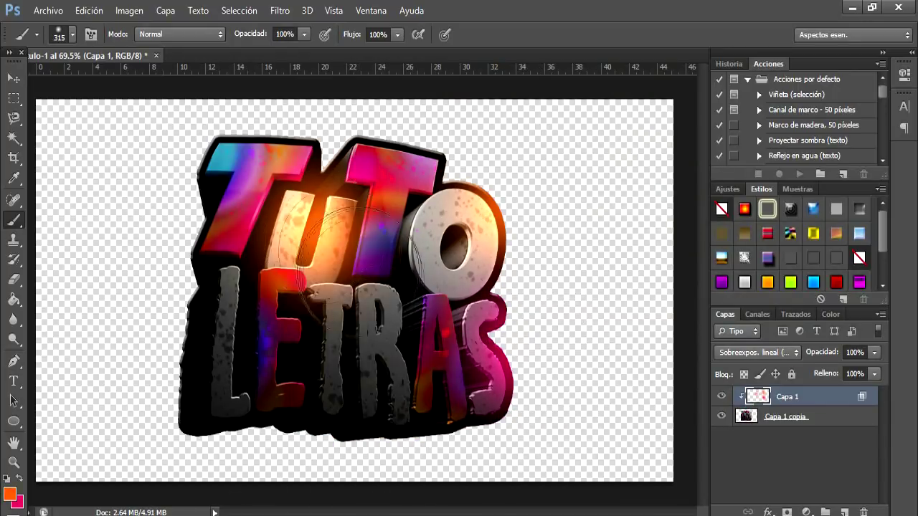
left_click_drag(243, 359, 244, 215)
key("ctrl+alt+z")
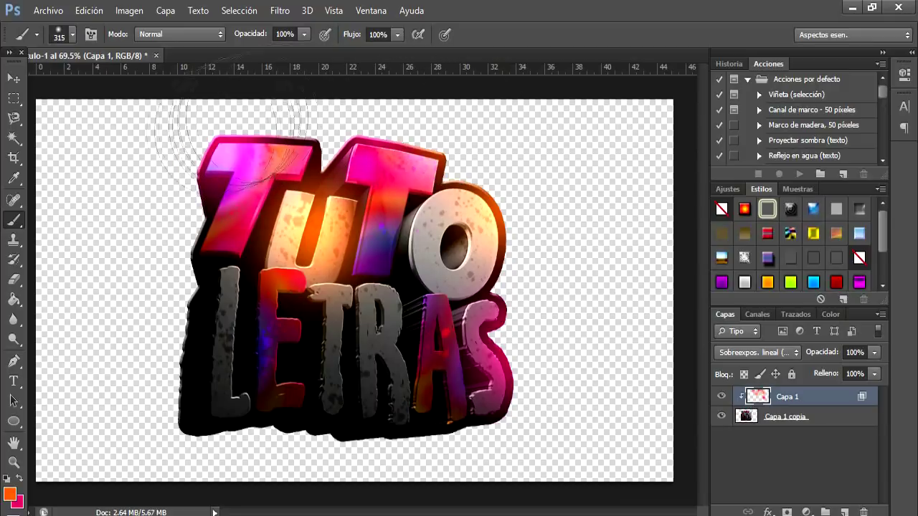
left_click_drag(215, 165, 93, 348)
mouse_move(217, 463)
left_mouse_down()
mouse_move(266, 440)
mouse_move(287, 492)
mouse_move(378, 450)
mouse_move(429, 477)
left_mouse_up()
key("x")
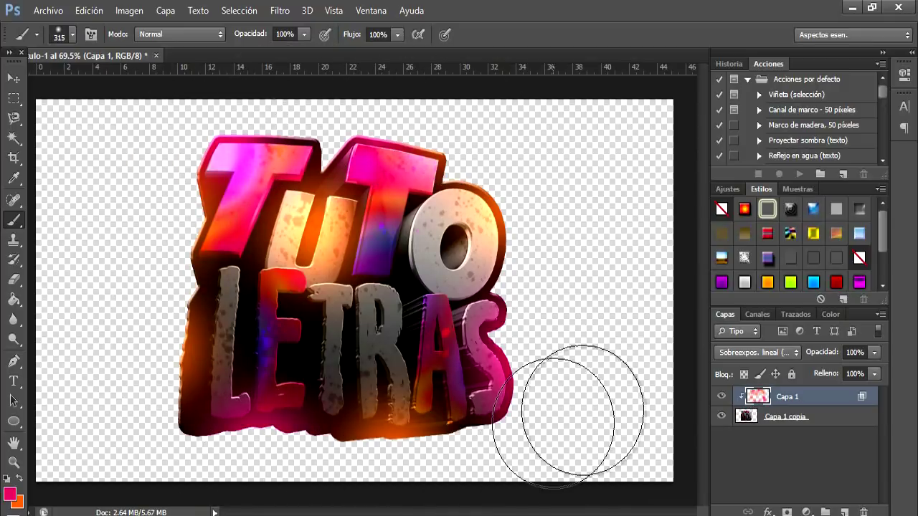
left_click(351, 344)
key("ctrl+z")
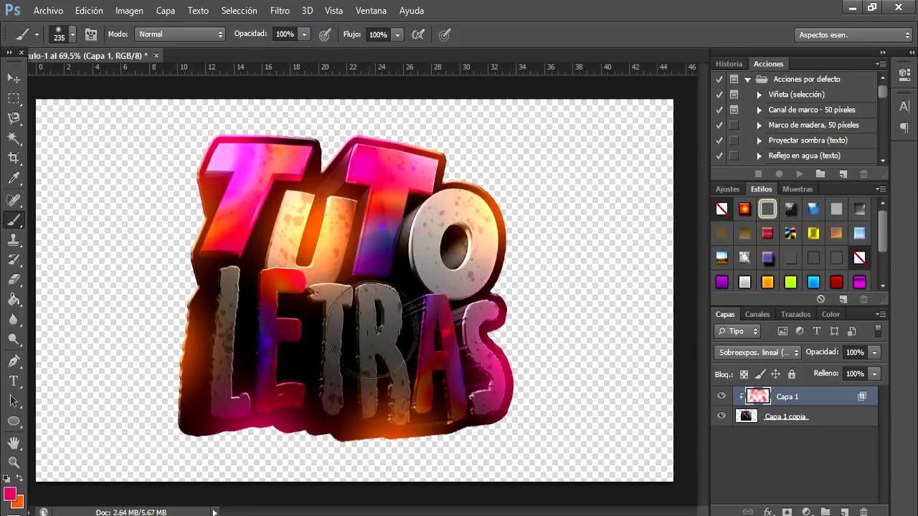
left_click(373, 344)
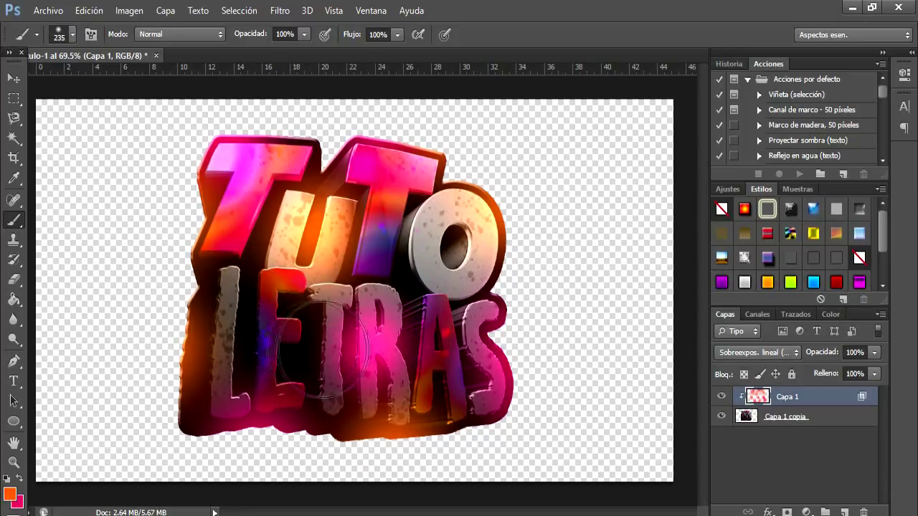
key("x")
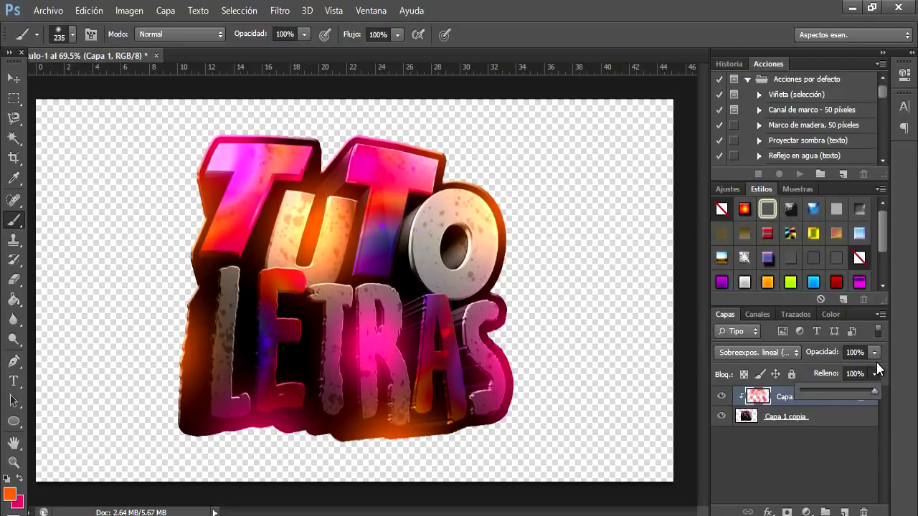
left_click_drag(844, 391, 848, 391)
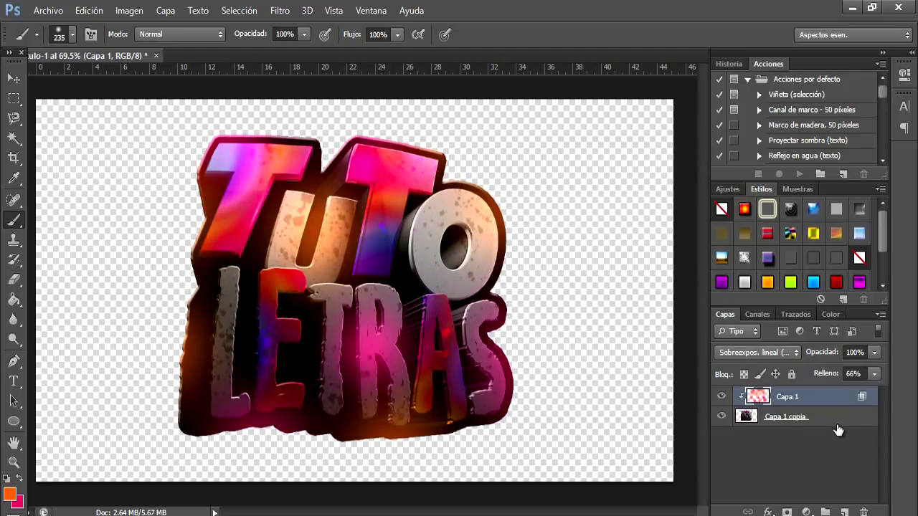
Step: Merge the glow and lettering layers and duplicate the merged result
left_click(844, 426, "shift")
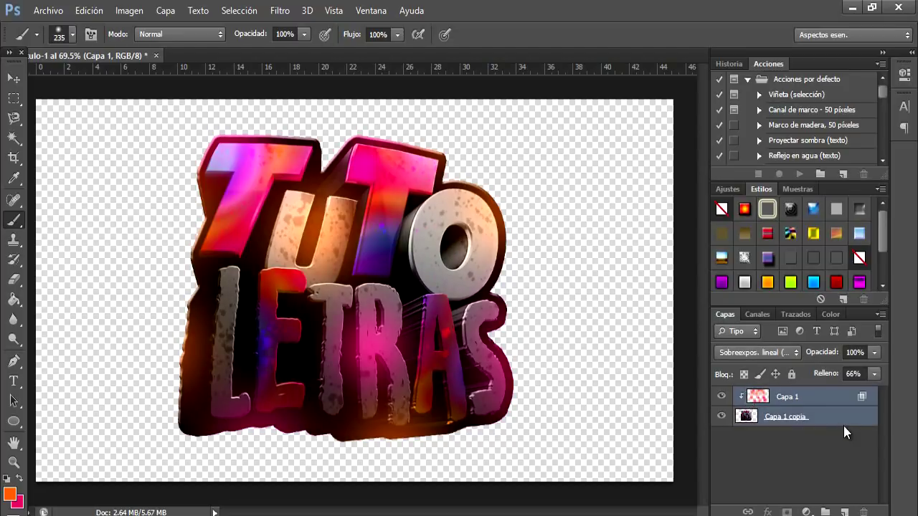
right_click(843, 426)
left_click(548, 372)
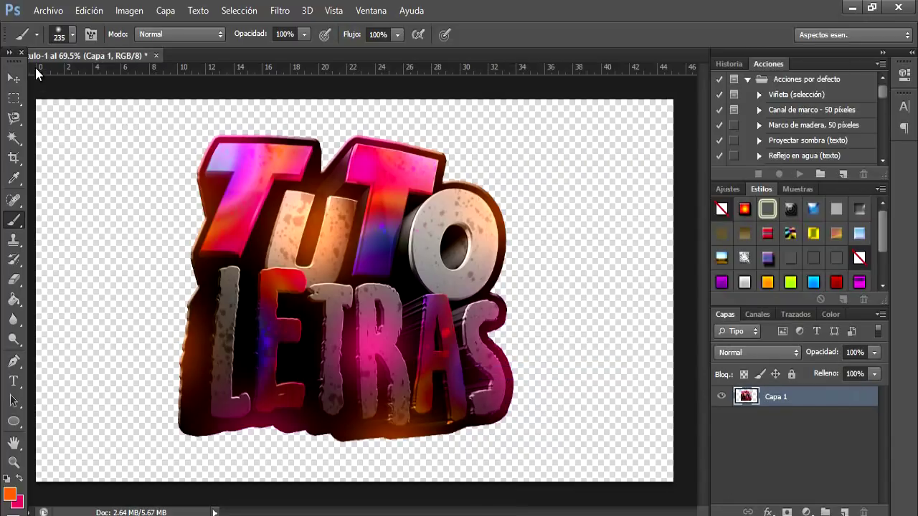
left_click(13, 79)
key("ctrl+j")
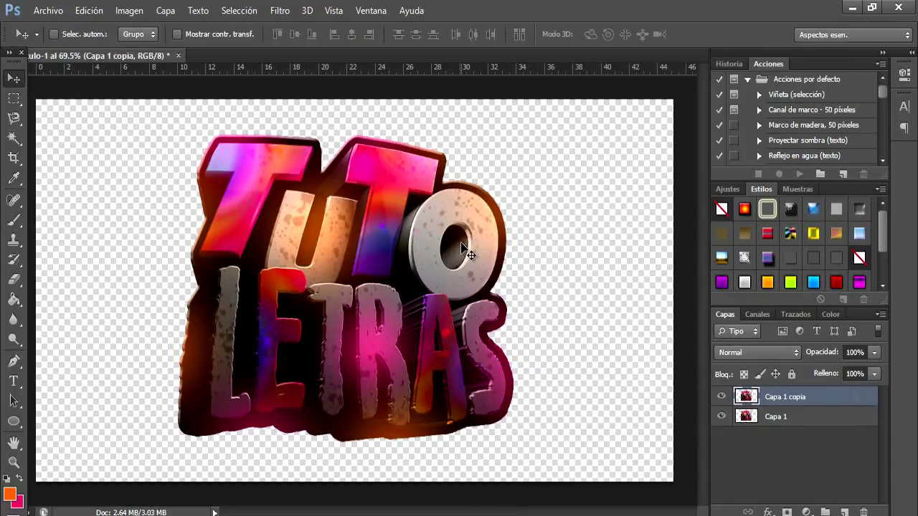
Step: Apply a 7.6 px Paso alto to the copy, blend it Superponer at 45%, and merge down
left_click(281, 14)
mouse_move(287, 280)
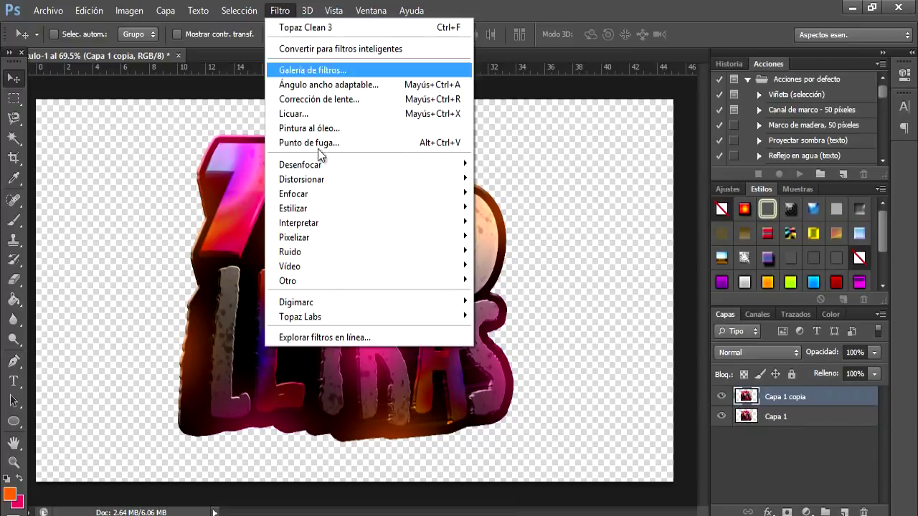
left_click(531, 339)
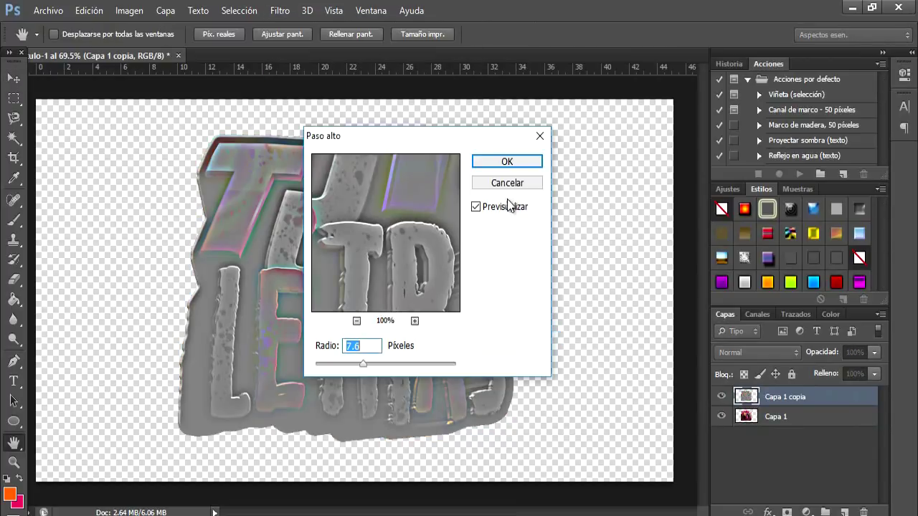
left_click(493, 161)
key("v")
left_click(759, 351)
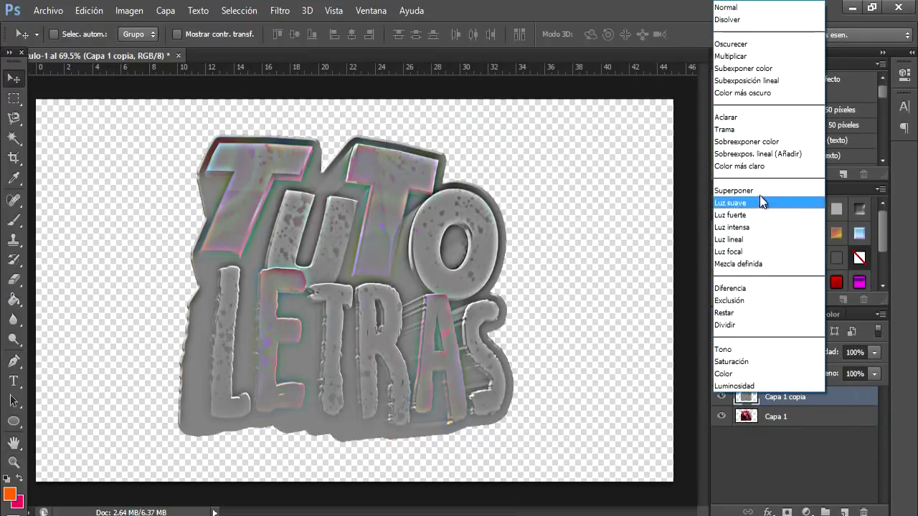
left_click(759, 195)
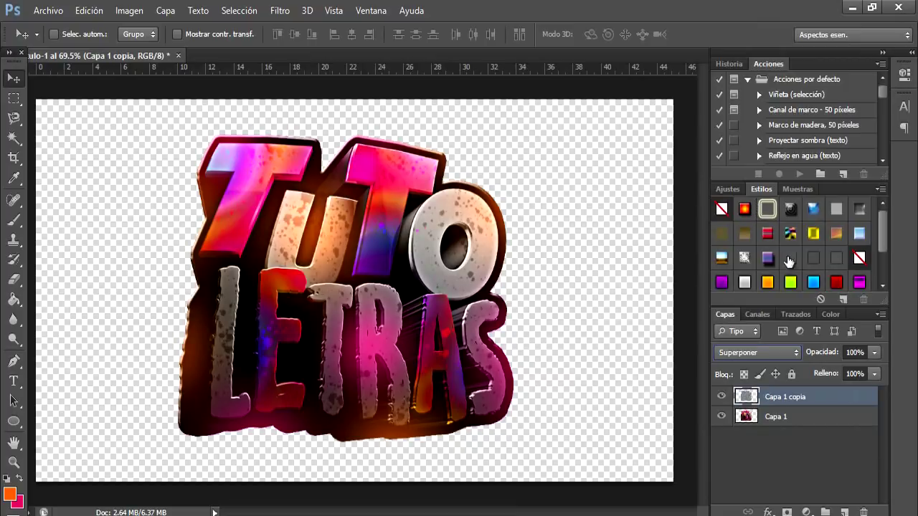
left_click(873, 355)
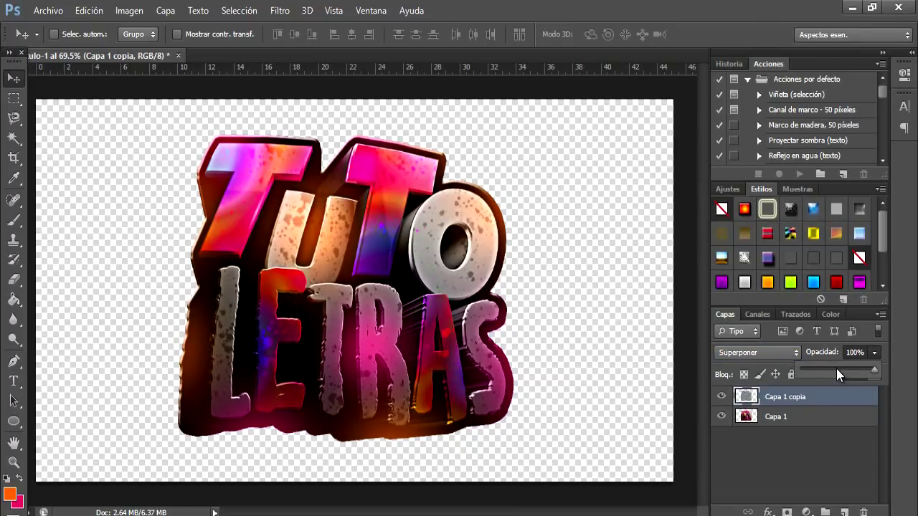
left_click(836, 368)
left_click(740, 397)
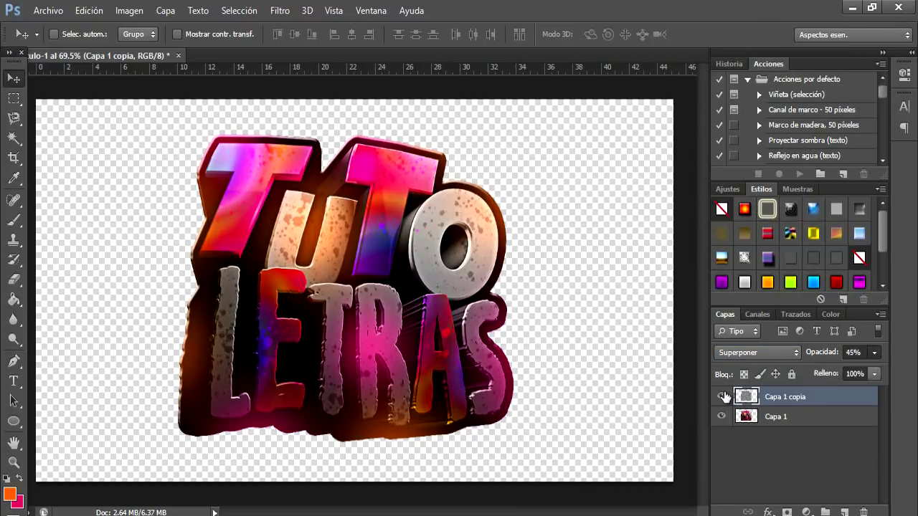
right_click(814, 420)
left_click(592, 372)
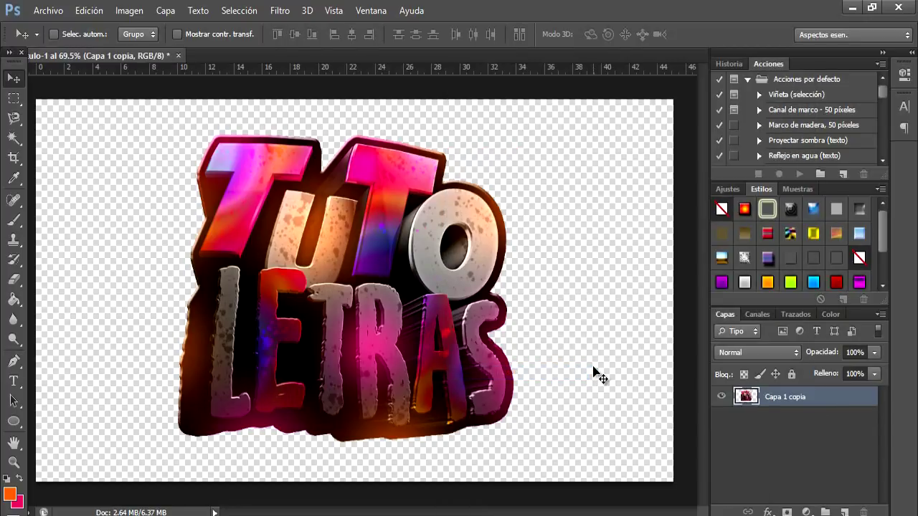
Step: Duplicate the lettering layer and run Topaz Clean 3 with the CrispStyle preset on the copy
key("ctrl+j")
left_click(279, 11)
mouse_move(300, 316)
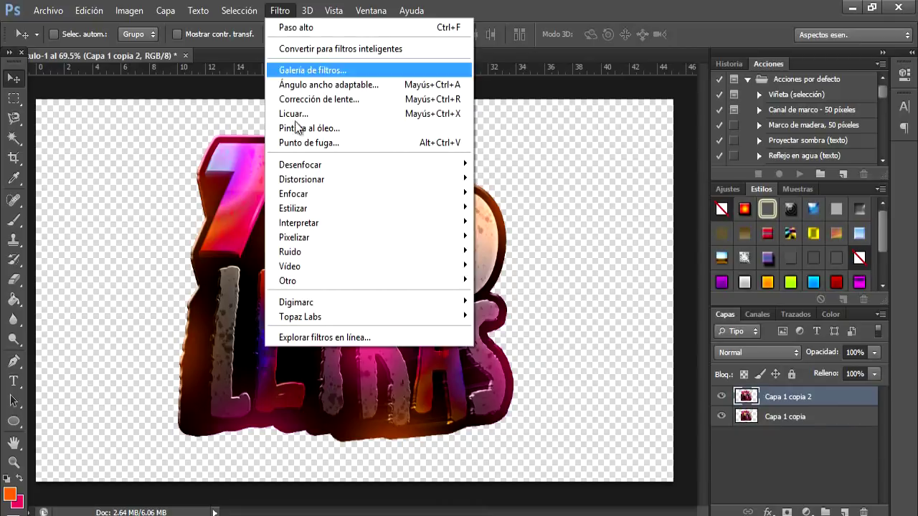
left_click(493, 316)
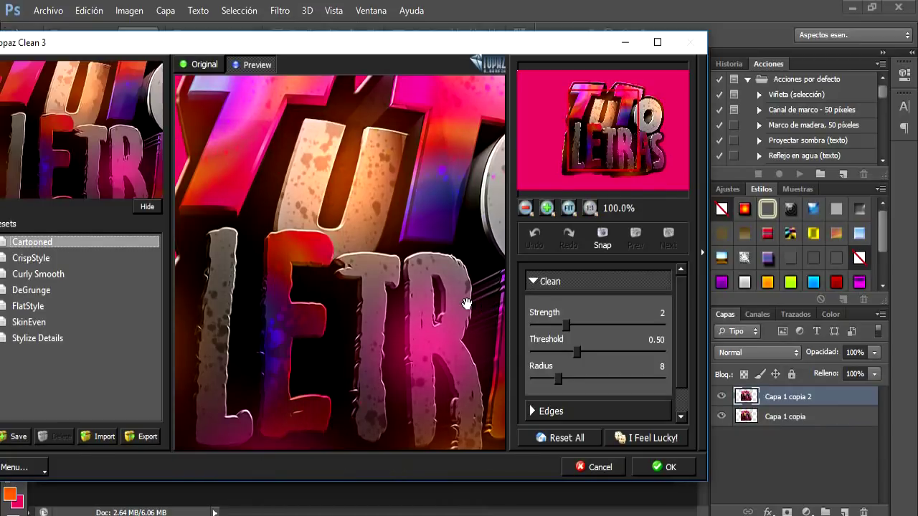
left_click(31, 243)
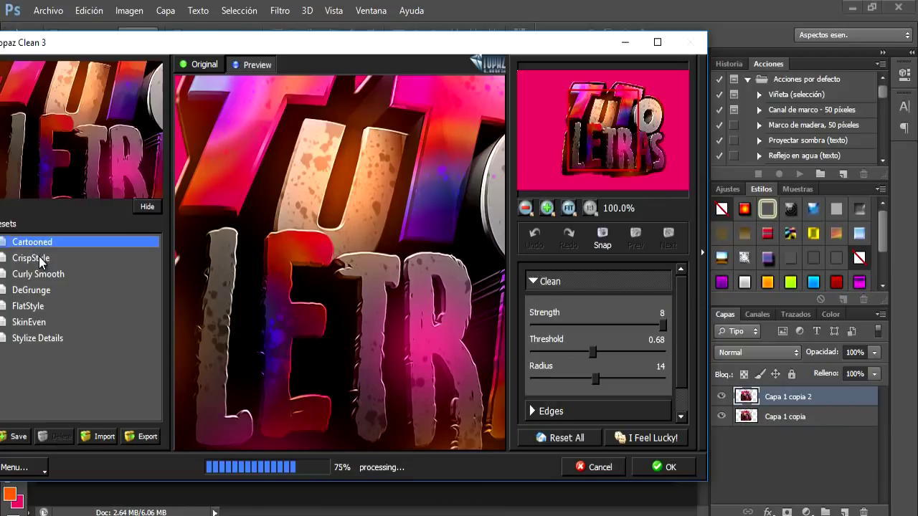
left_click(38, 258)
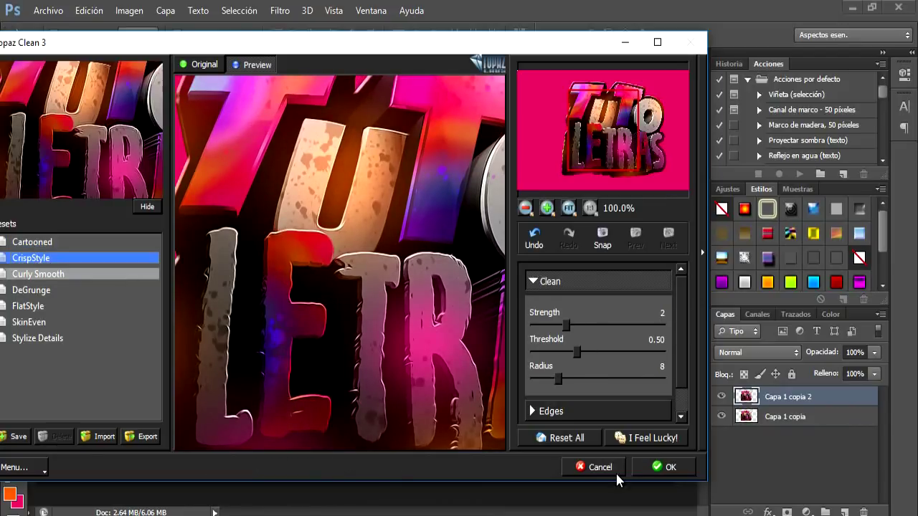
left_click(654, 475)
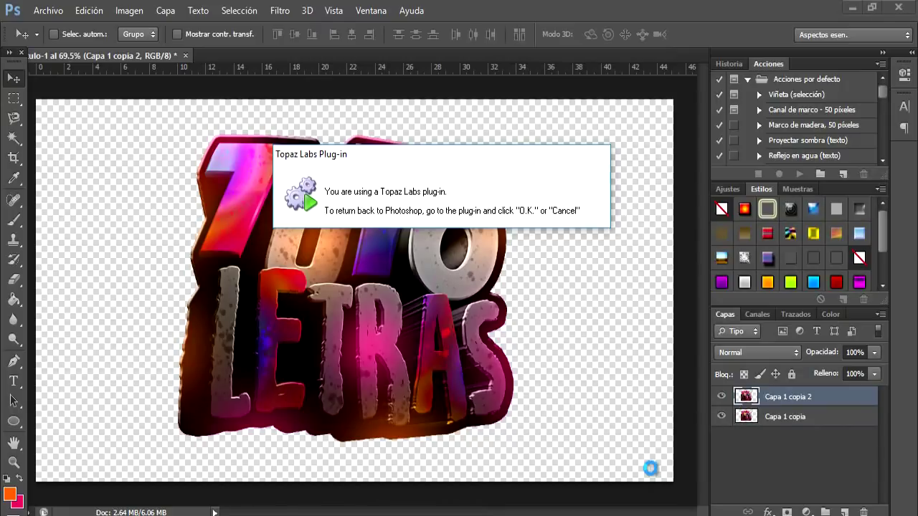
scroll(439, 284, "up", 1)
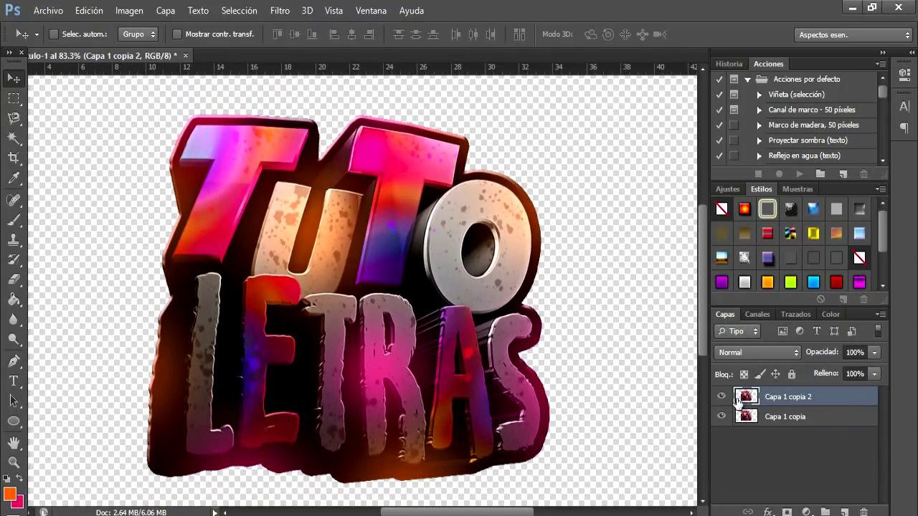
Step: Set the cleaned copy to 35% opacity and erase parts of it over the letters
left_click_drag(873, 357, 827, 373)
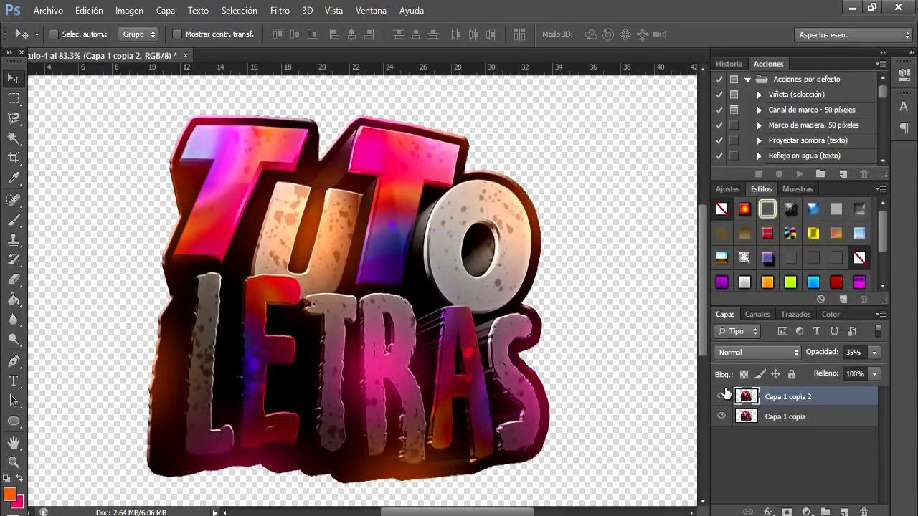
left_click(13, 281)
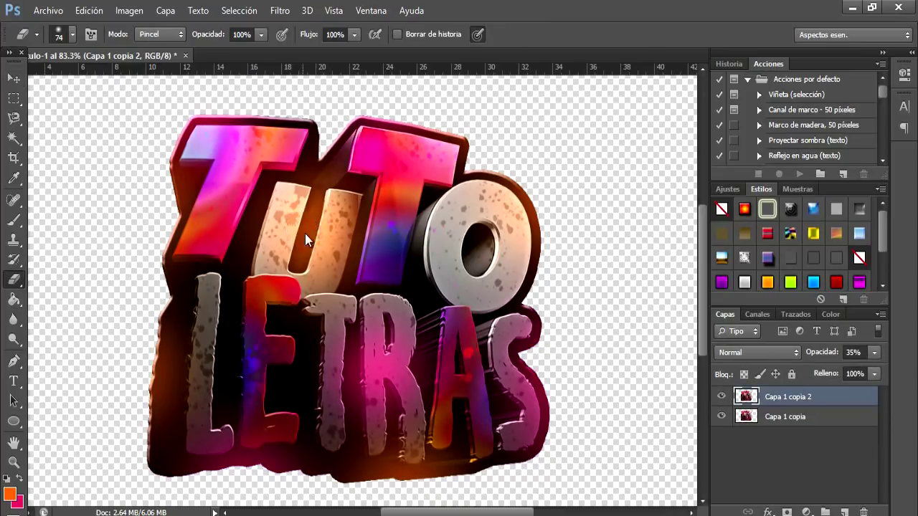
mouse_move(397, 213)
left_mouse_down()
mouse_move(466, 350)
mouse_move(287, 369)
mouse_move(256, 266)
mouse_move(548, 357)
left_mouse_up()
left_click(12, 463)
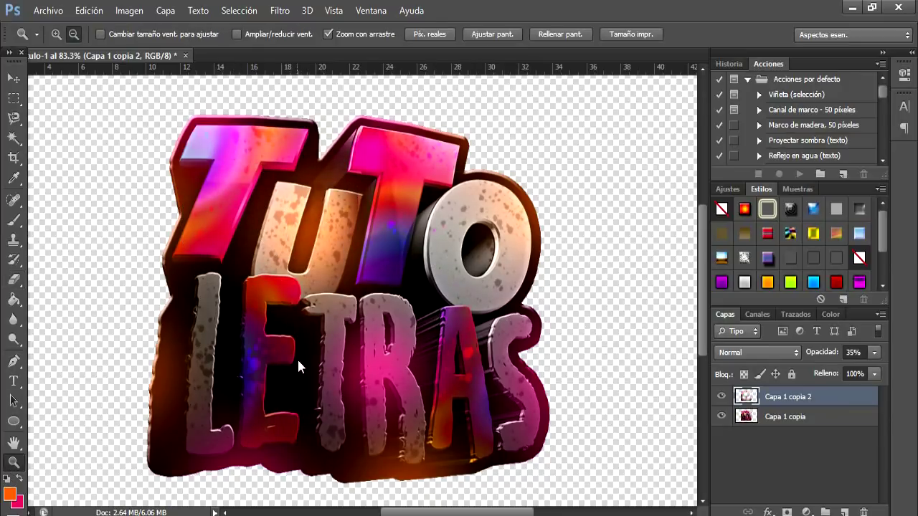
right_click(297, 358)
left_click(323, 374)
Step: Merge the cleaned copy with the lettering layer below
left_click(808, 419, "shift")
right_click(809, 421)
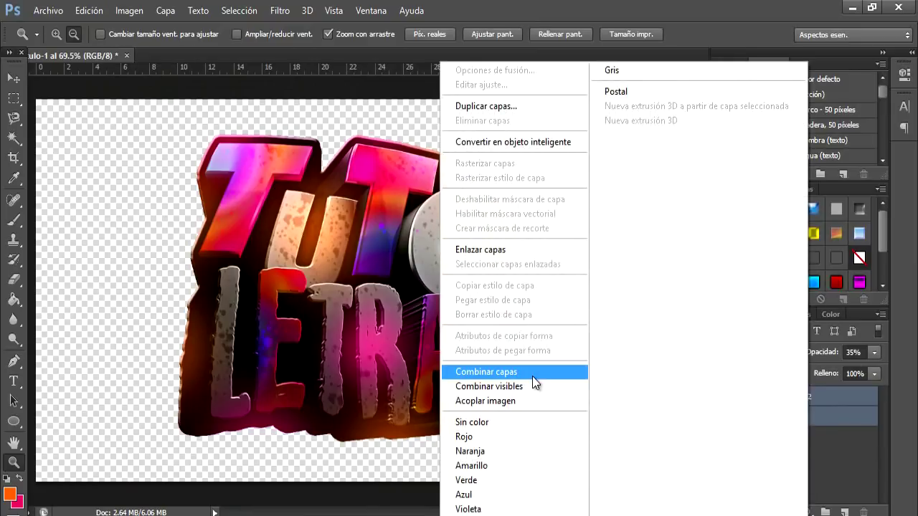
left_click(532, 375)
Step: Duplicate the lettering and apply a Rizo ripple with Cantidad 100% and Tamaño Mediano
key("v")
key("ctrl+j")
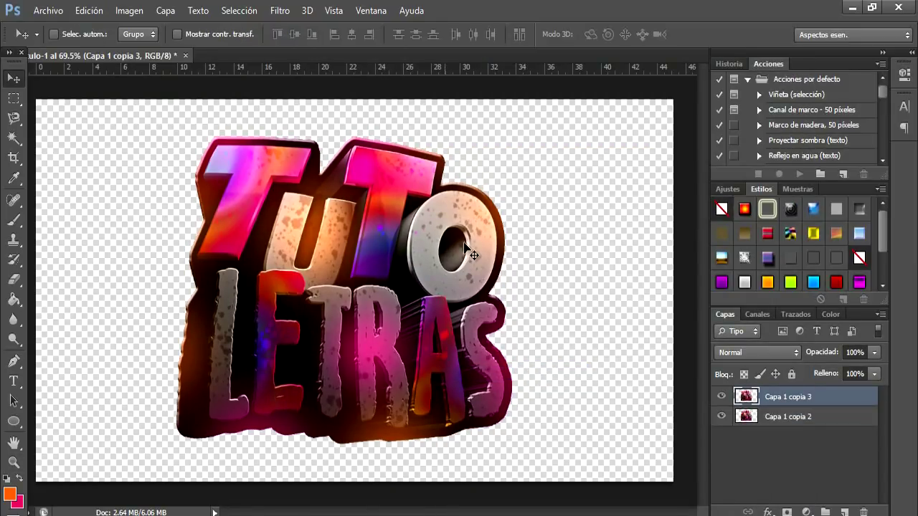
left_click(279, 10)
mouse_move(302, 179)
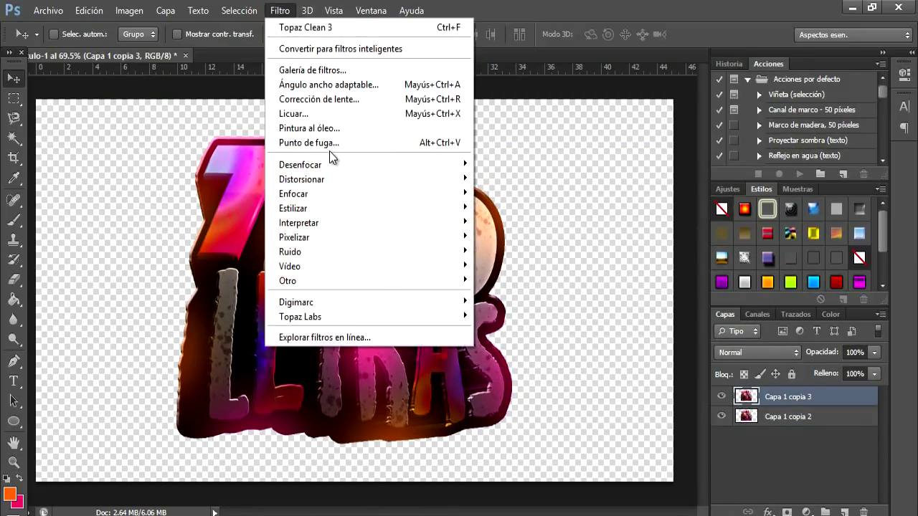
left_click(495, 279)
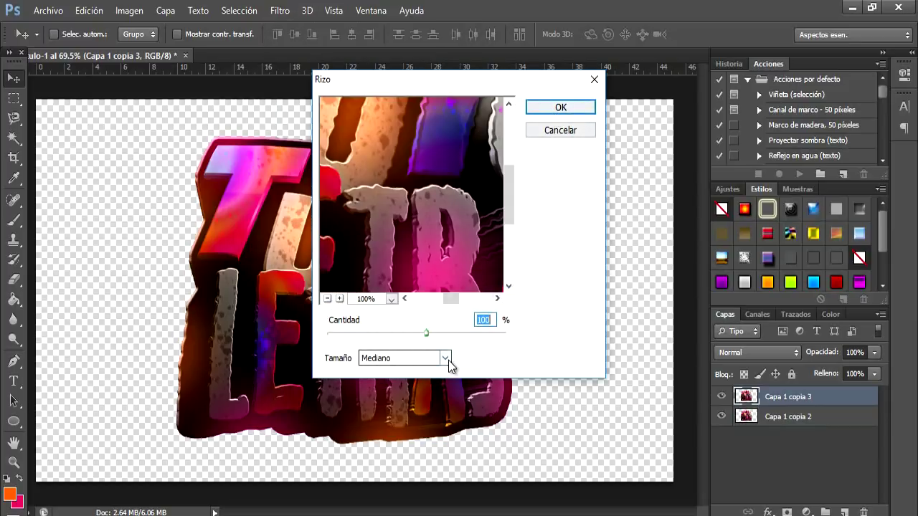
left_click(558, 108)
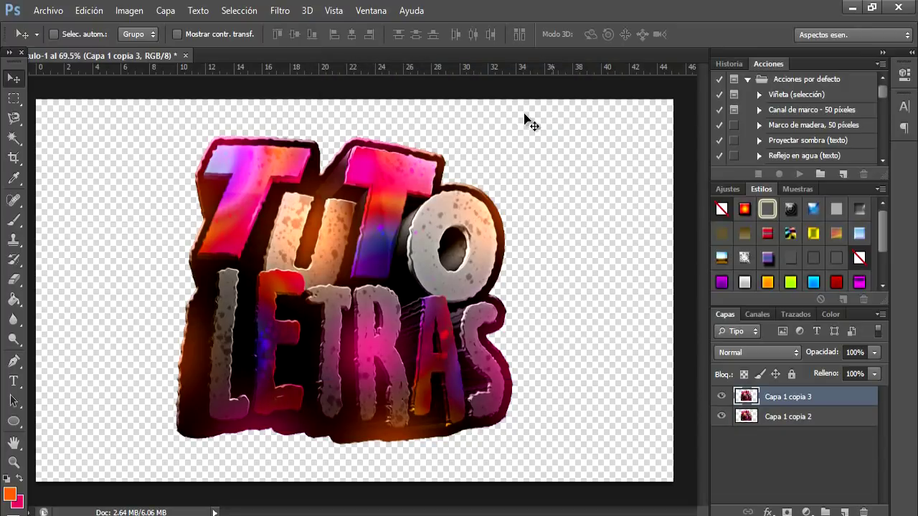
scroll(313, 171, "up", 2)
scroll(215, 172, "down", 1)
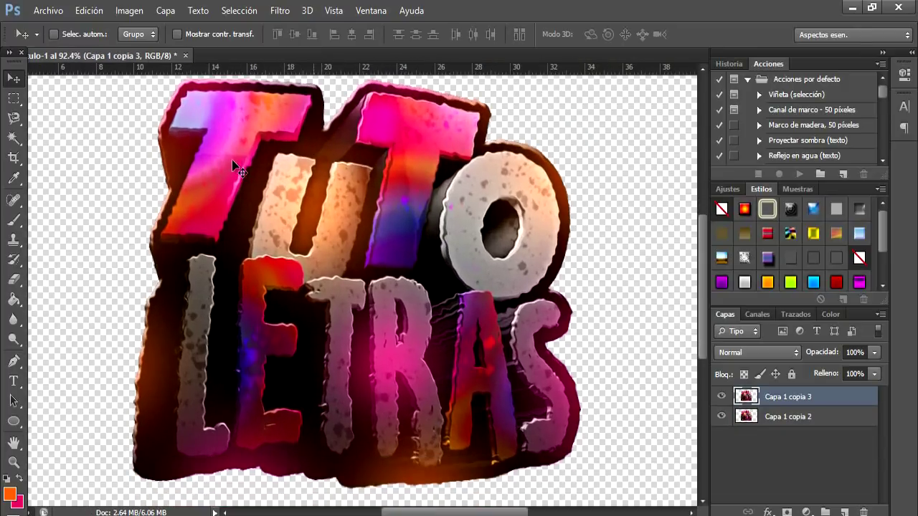
left_click(13, 280)
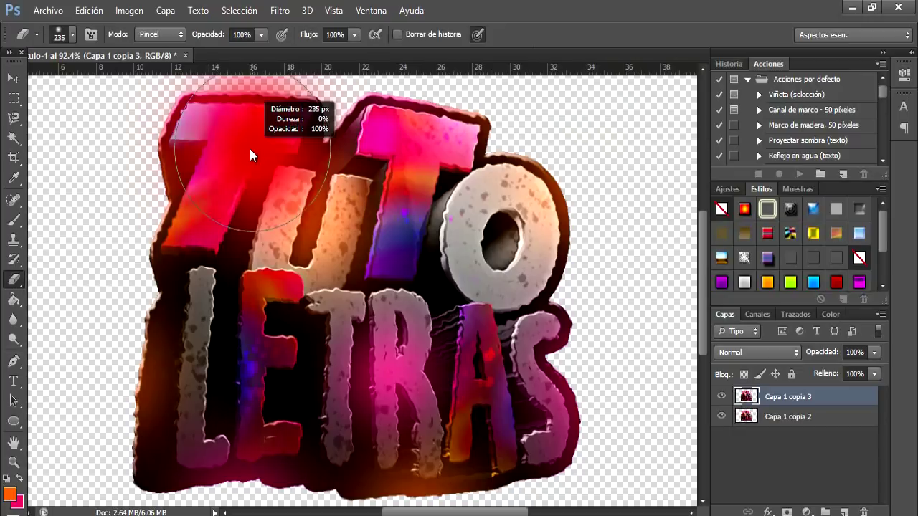
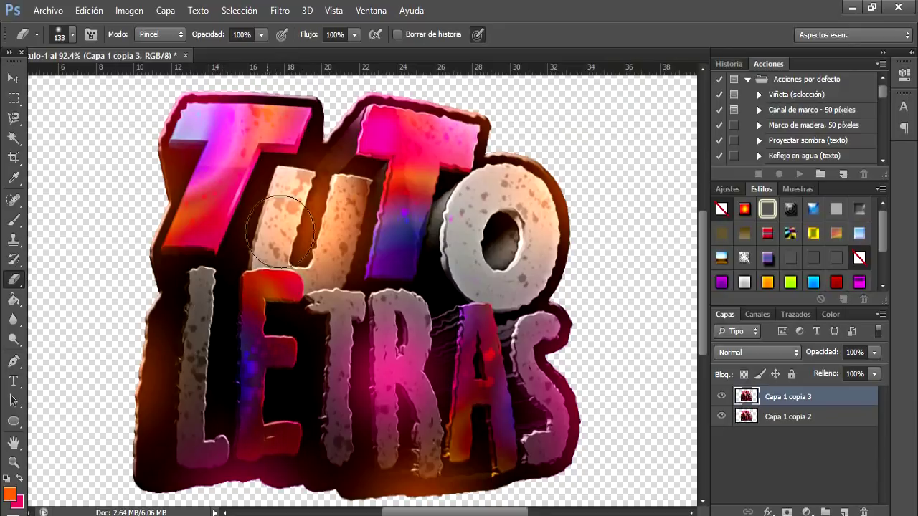
Step: Erase the coloured overlay from the T and U on Capa 1 copia 3, then fit the canvas on screen
mouse_move(279, 236)
left_mouse_down()
mouse_move(343, 176)
mouse_move(383, 267)
mouse_move(401, 391)
mouse_move(560, 372)
left_mouse_up()
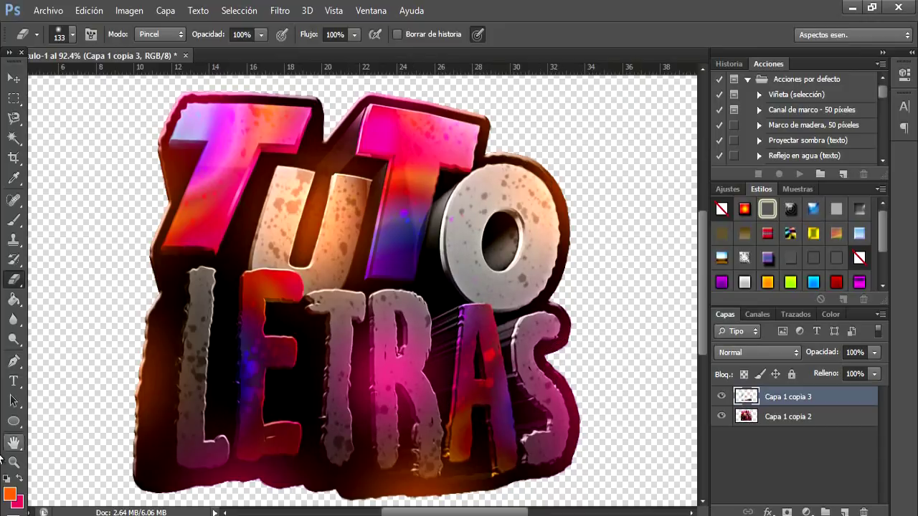
left_click(13, 463)
right_click(172, 416)
left_click(215, 424)
Step: Merge the two artwork layers with Combinar capas and duplicate the result
left_click(809, 418, "shift")
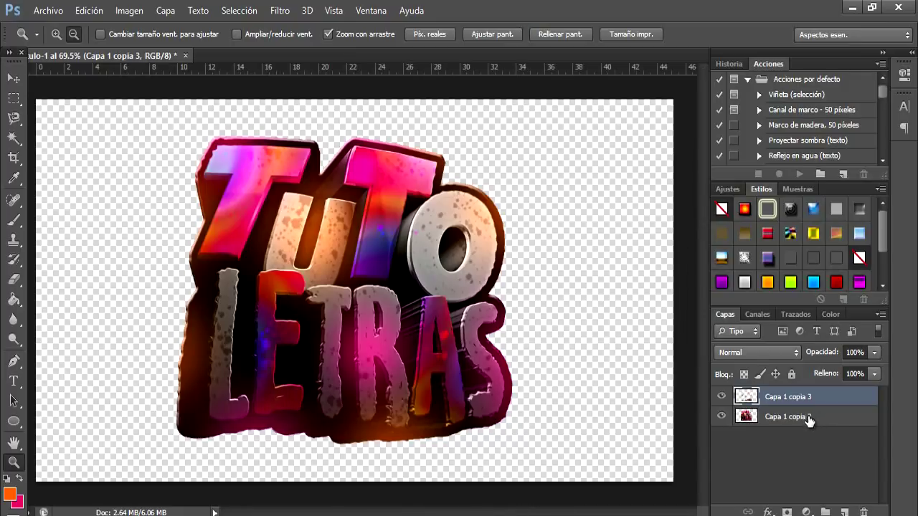
right_click(809, 418)
left_click(484, 371)
key("ctrl+j")
Step: Apply Pintura al óleo to the copy with Limpieza 6.6 and Estilización 4.36
left_click(287, 5)
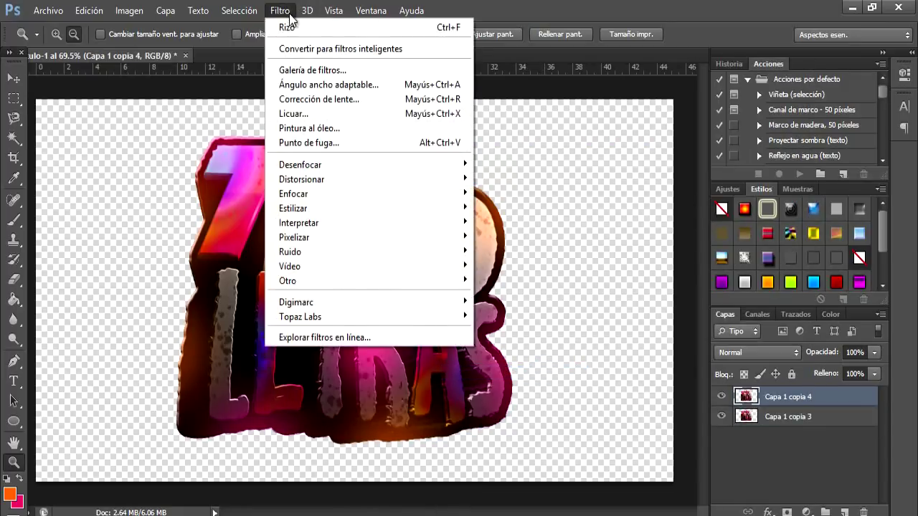
left_click(312, 71)
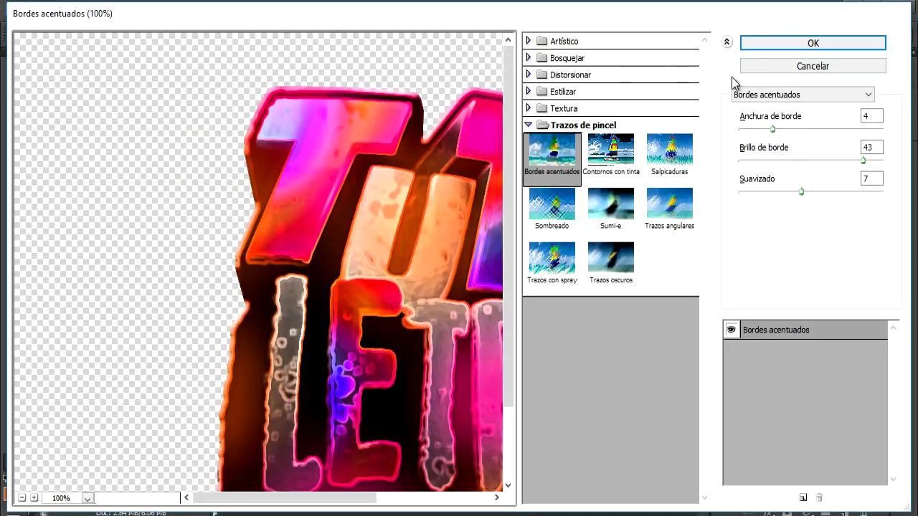
left_click(769, 69)
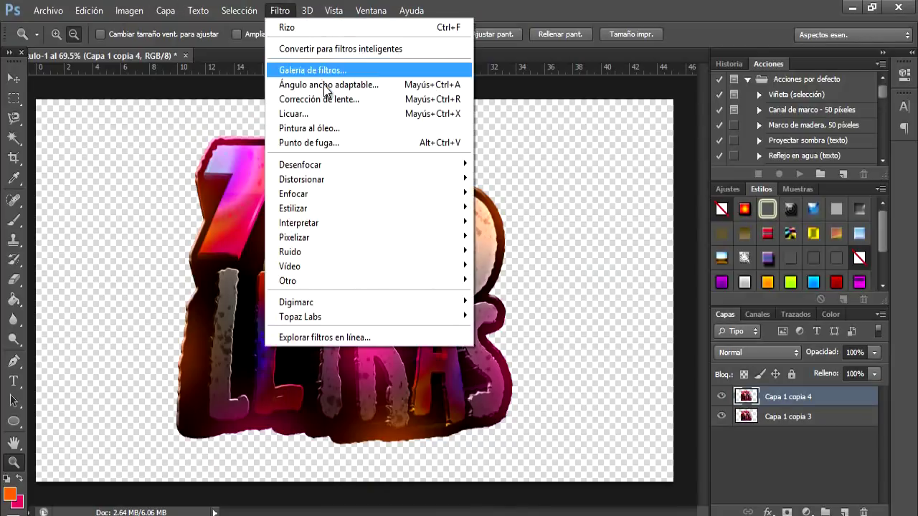
left_click(330, 126)
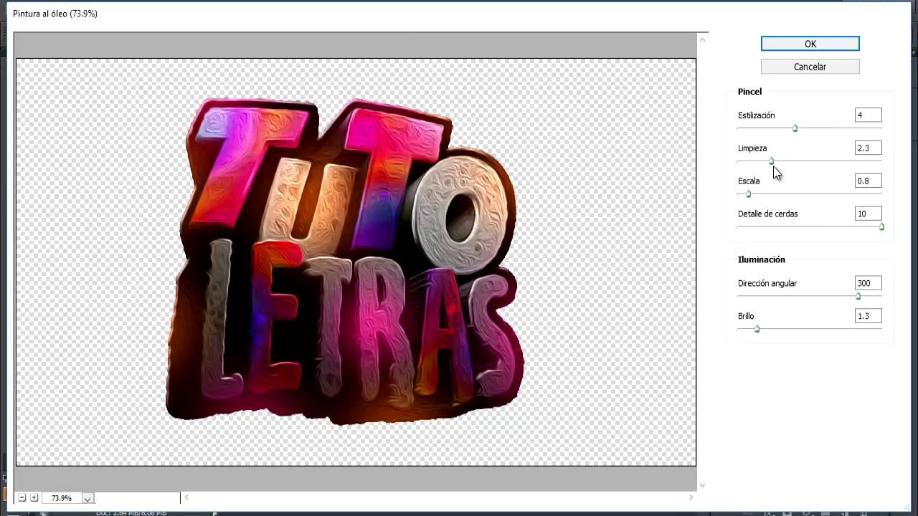
left_click_drag(772, 162, 834, 162)
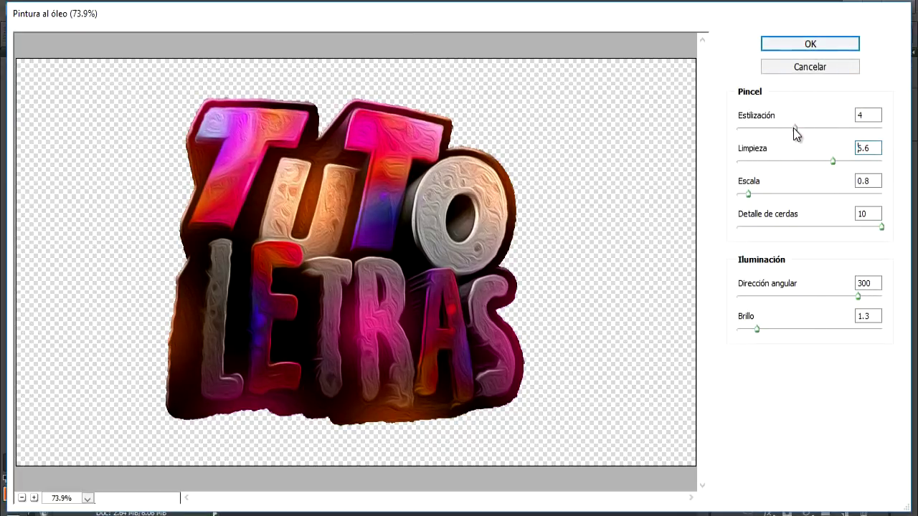
mouse_move(794, 128)
left_mouse_down()
mouse_move(754, 135)
mouse_move(814, 128)
mouse_move(801, 131)
left_mouse_up()
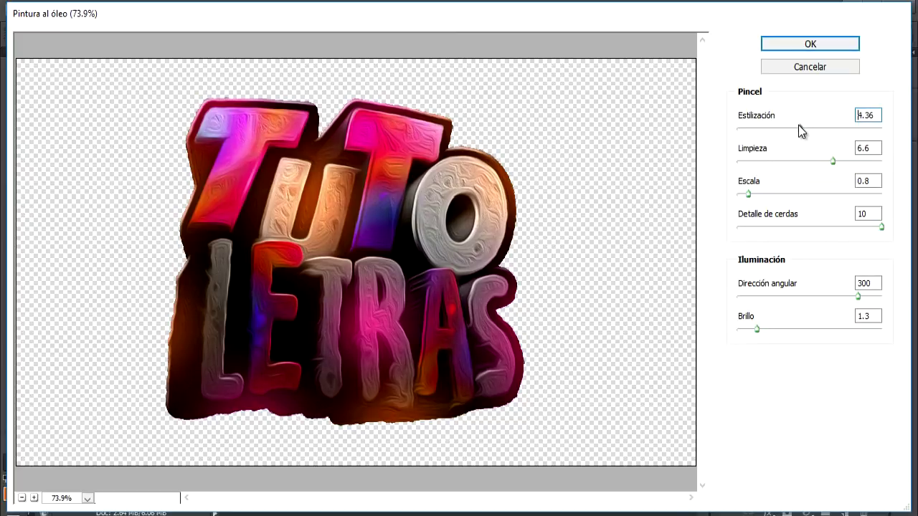
left_click(803, 48)
Step: Zoom in and erase the oil-painted overlay from the T, L and E with a 79 px eraser
scroll(365, 225, "up", 1)
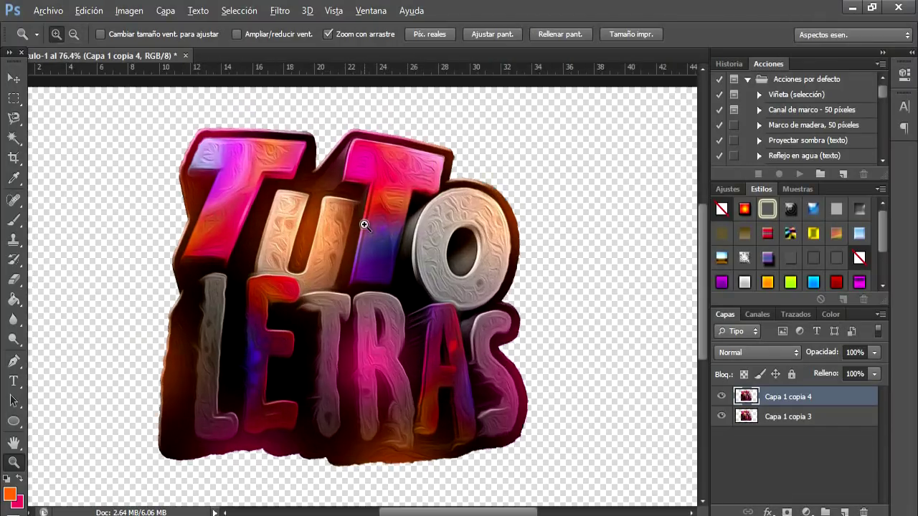
scroll(364, 225, "up", 1)
left_click(14, 279)
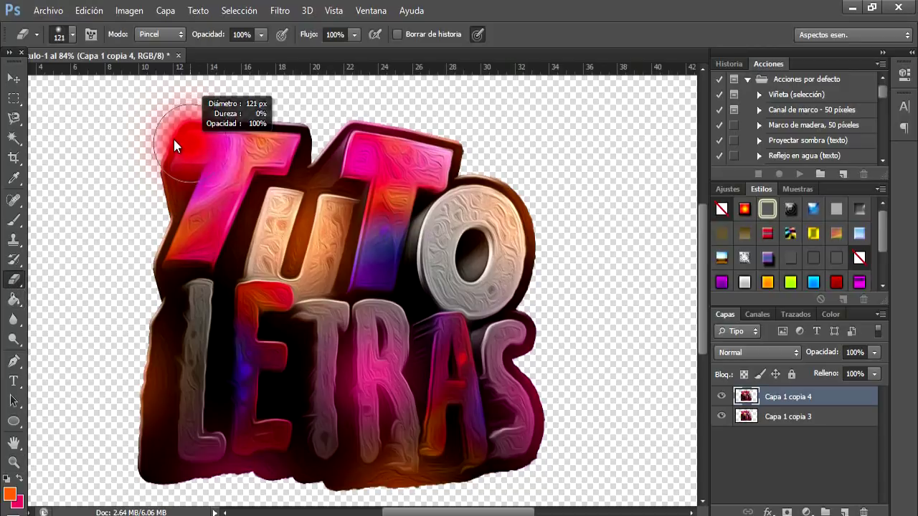
mouse_move(183, 150)
left_mouse_down()
mouse_move(245, 166)
mouse_move(276, 258)
mouse_move(301, 261)
mouse_move(333, 154)
mouse_move(347, 236)
mouse_move(326, 284)
mouse_move(387, 140)
mouse_move(410, 226)
mouse_move(458, 190)
mouse_move(452, 273)
mouse_move(525, 189)
mouse_move(503, 179)
mouse_move(508, 297)
mouse_move(368, 335)
mouse_move(371, 462)
left_mouse_up()
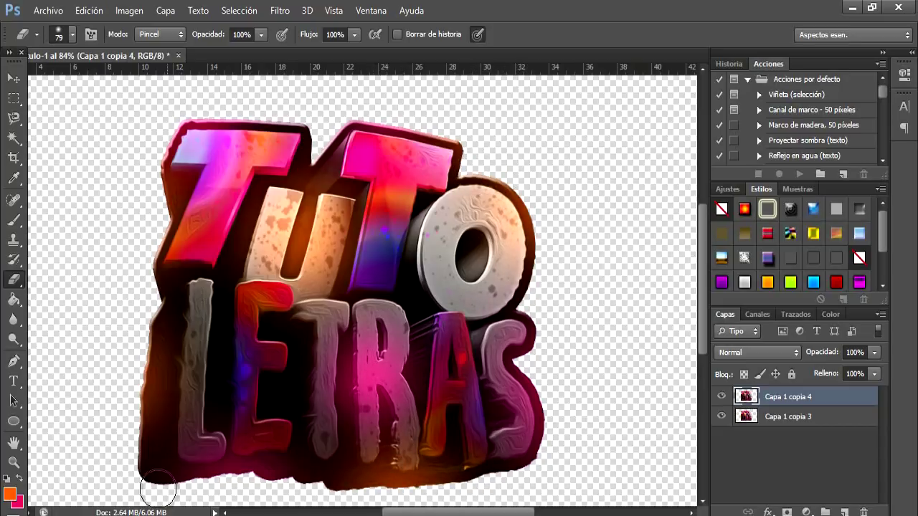
mouse_move(161, 487)
left_mouse_down()
mouse_move(183, 333)
mouse_move(216, 347)
left_mouse_up()
mouse_move(257, 307)
left_mouse_down()
mouse_move(279, 391)
mouse_move(248, 459)
mouse_move(306, 316)
mouse_move(350, 327)
mouse_move(391, 319)
mouse_move(479, 345)
mouse_move(516, 475)
mouse_move(459, 456)
left_mouse_up()
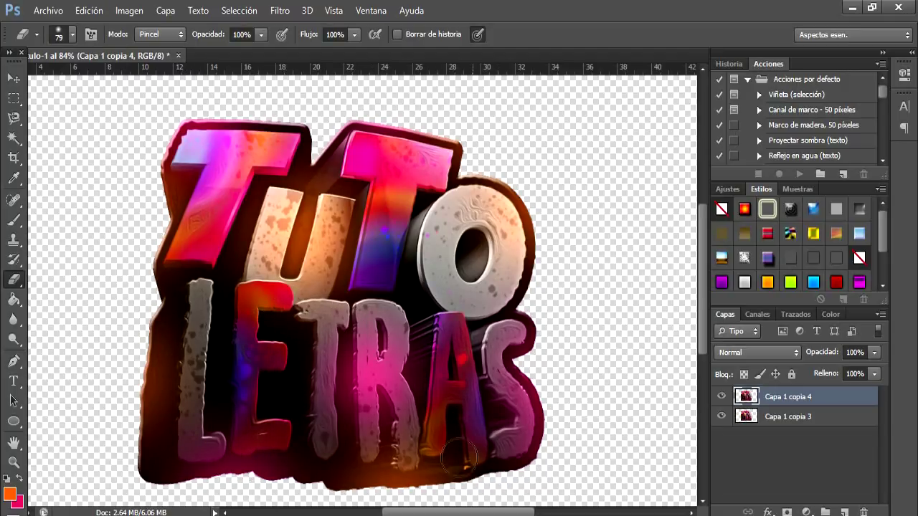
Step: Fit the canvas on screen and merge the two artwork layers into one
left_click(14, 462)
right_click(255, 415)
left_click(287, 428)
left_click(787, 417, "shift")
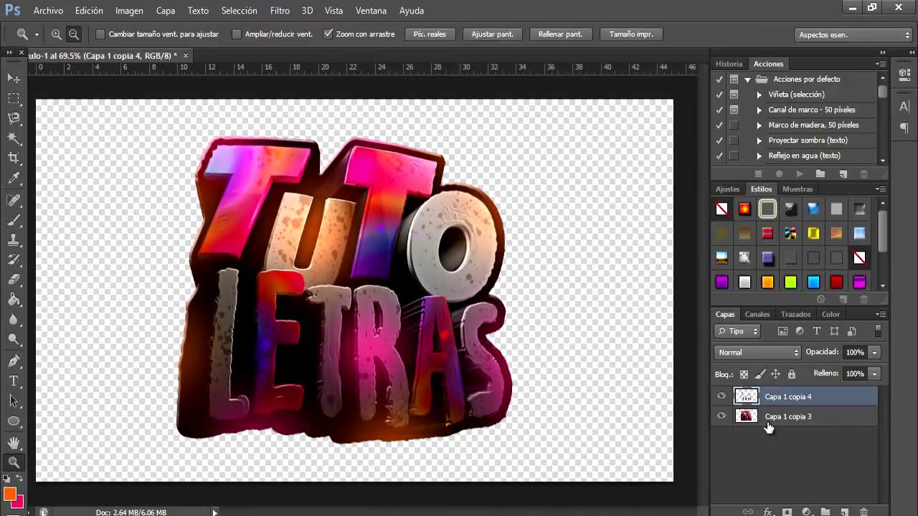
right_click(787, 416)
left_click(440, 370)
Step: Duplicate the merged layer twice and open Opciones de fusión for Capa 1 copia 6
key("v")
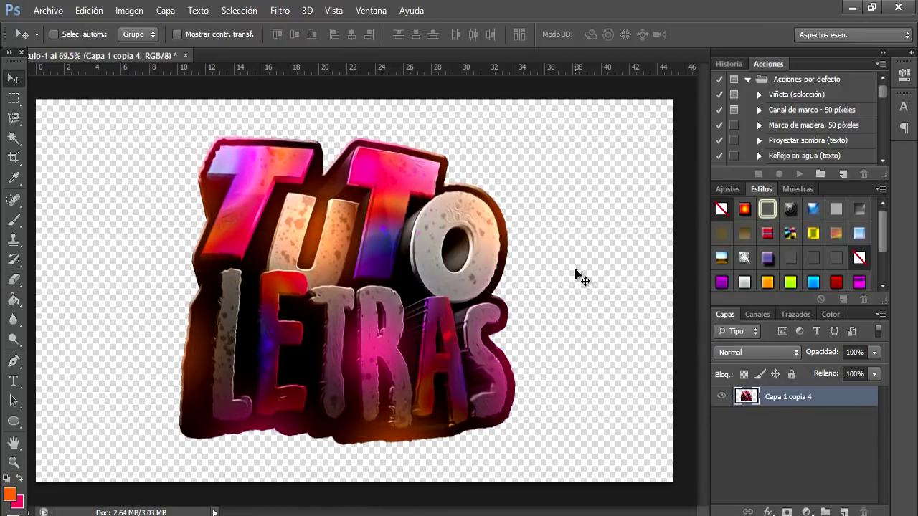
key("ctrl+j")
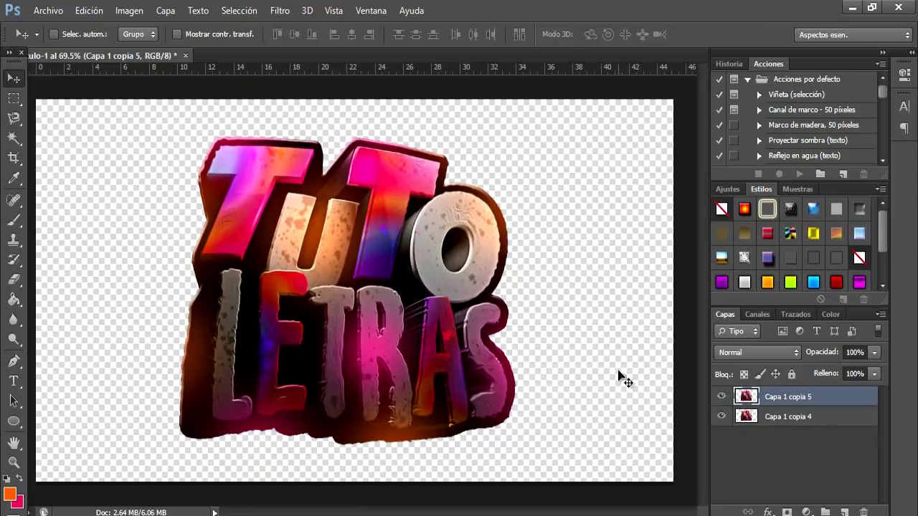
key("ctrl+j")
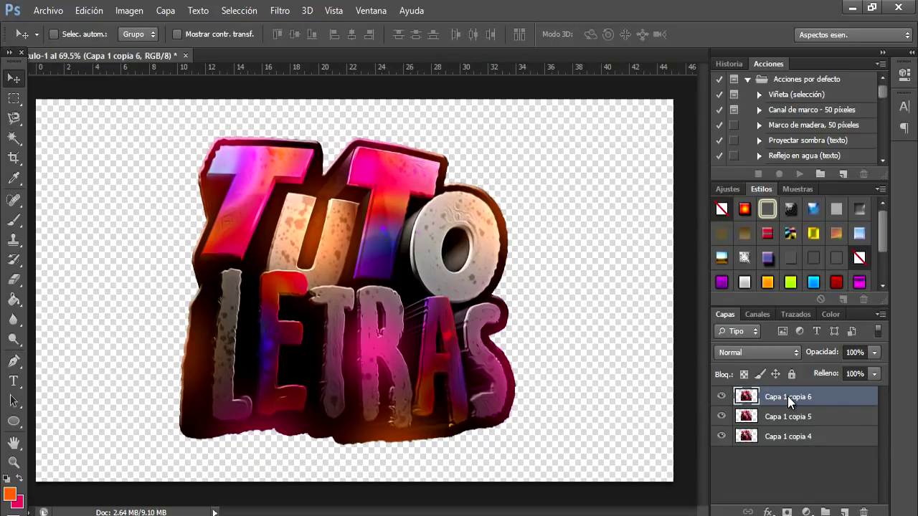
right_click(787, 396)
left_click(532, 71)
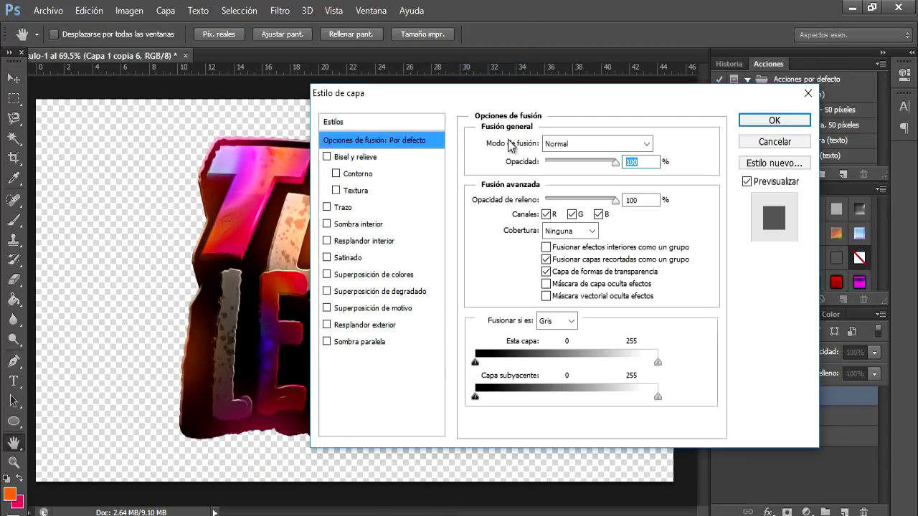
left_click_drag(431, 93, 552, 104)
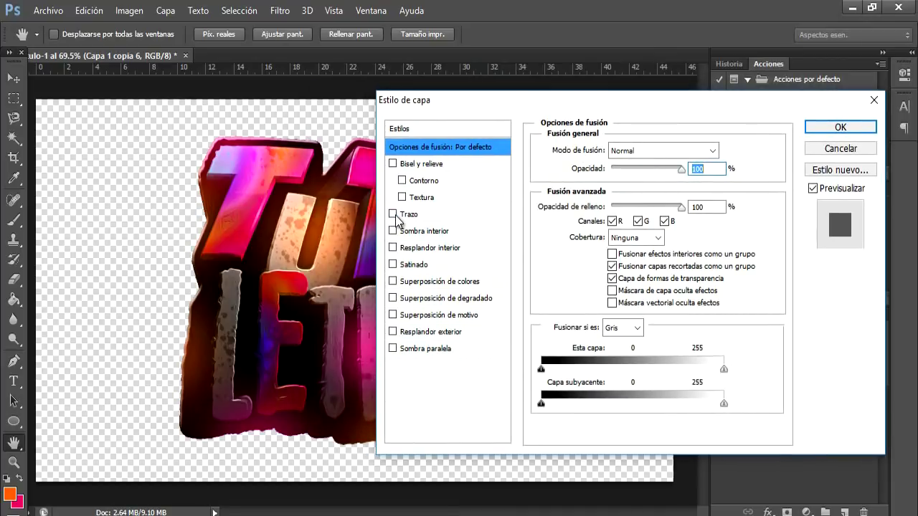
Step: Add a 10 px Trazo stroke in orange-red cc3300 to Capa 1 copia 6
left_click(393, 215)
left_click(413, 215)
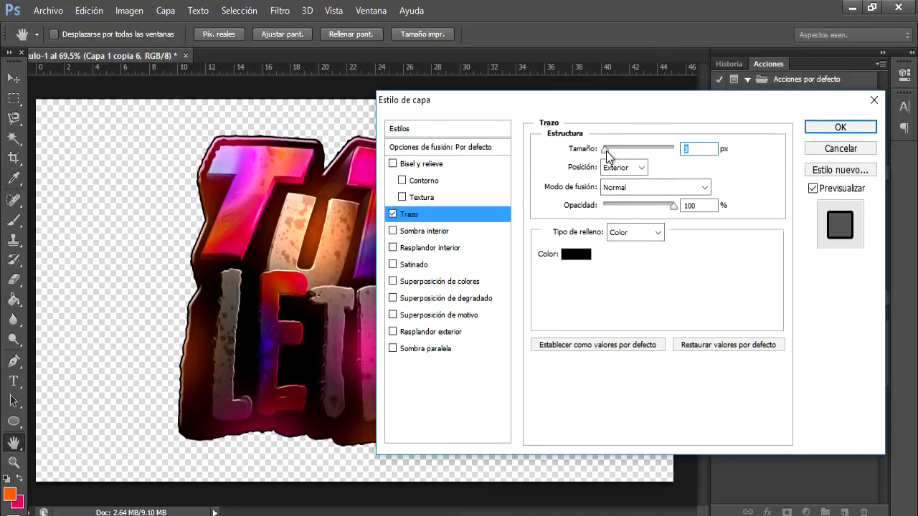
left_click_drag(606, 150, 607, 151)
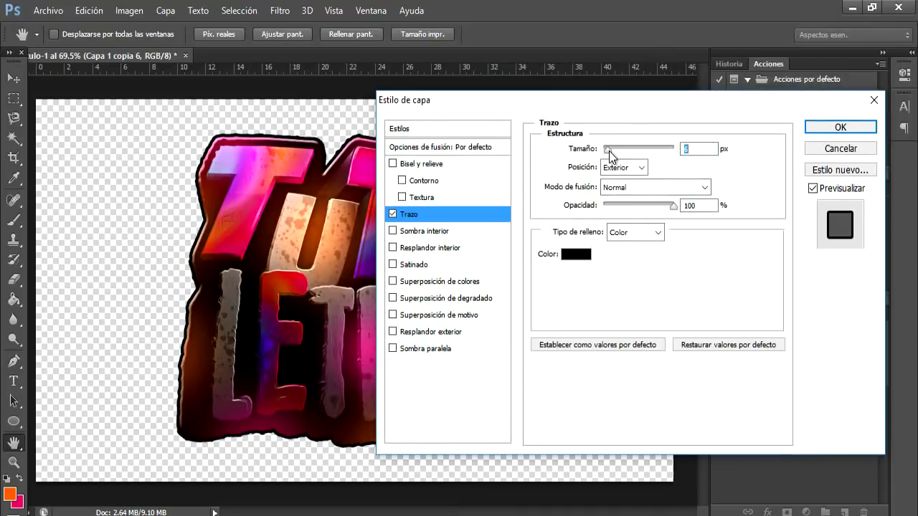
left_click_drag(607, 150, 611, 152)
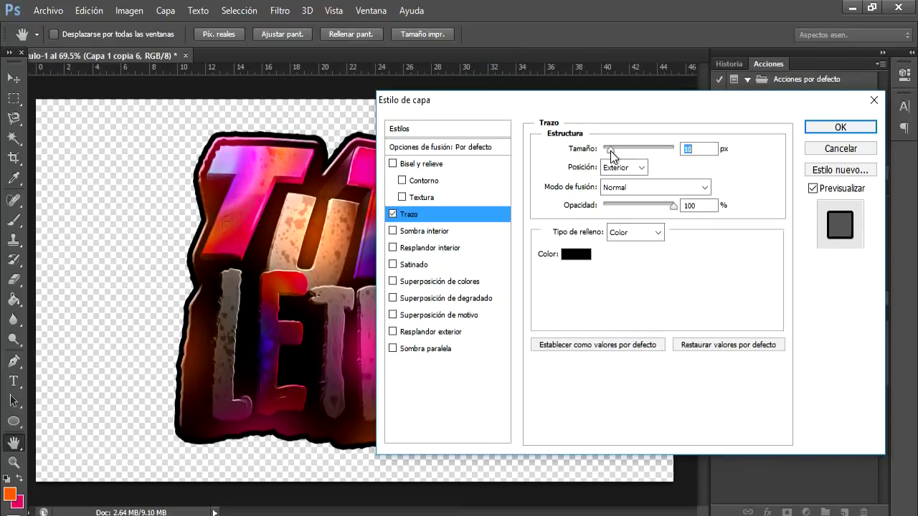
left_click(579, 254)
left_click(701, 277)
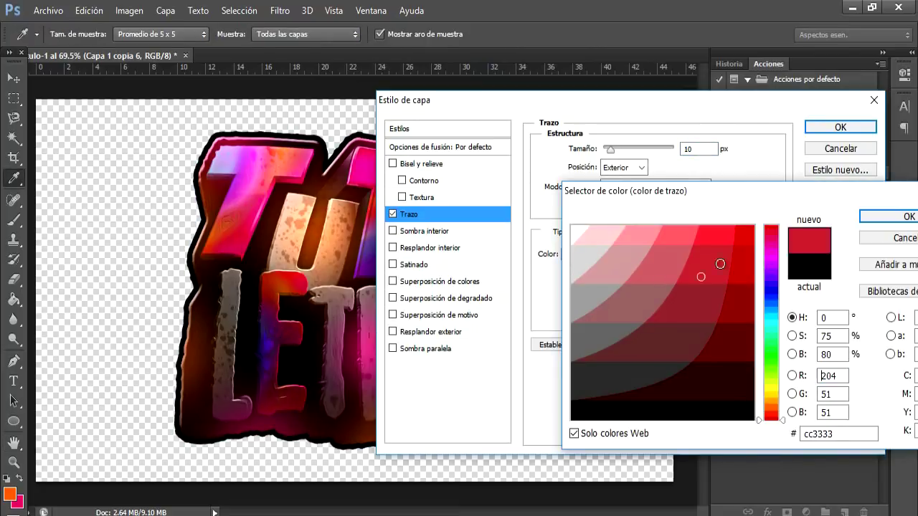
left_click(753, 227)
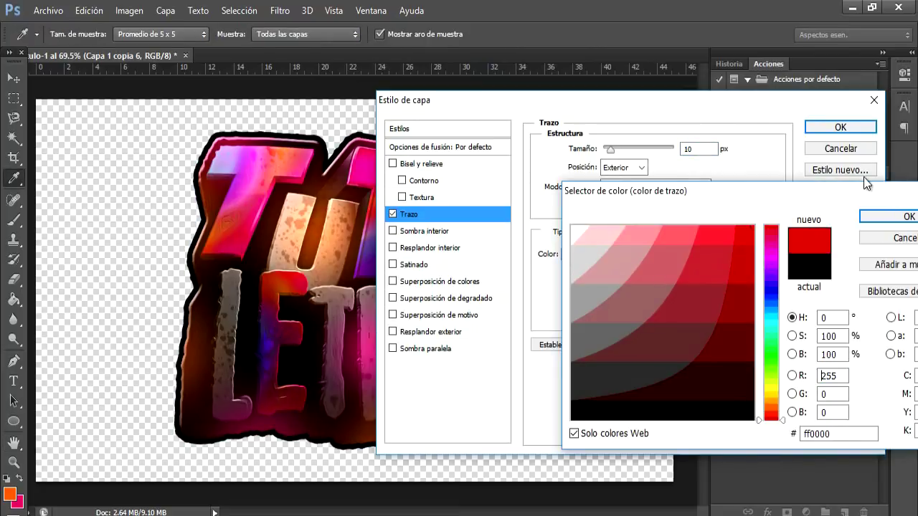
left_click(749, 304)
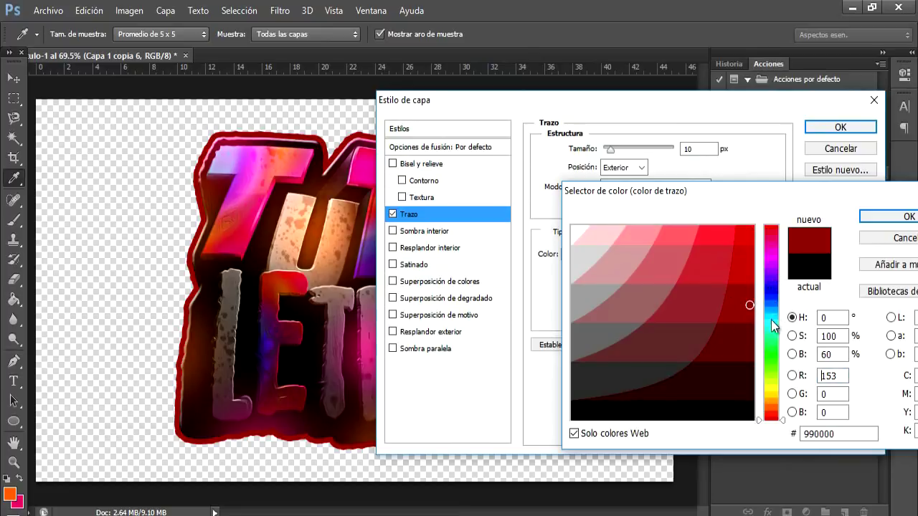
left_click(769, 413)
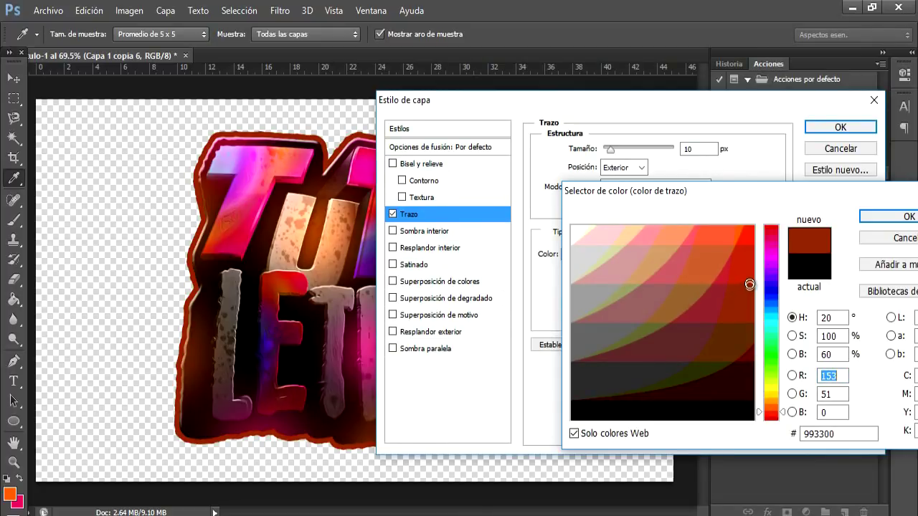
left_click_drag(750, 283, 752, 273)
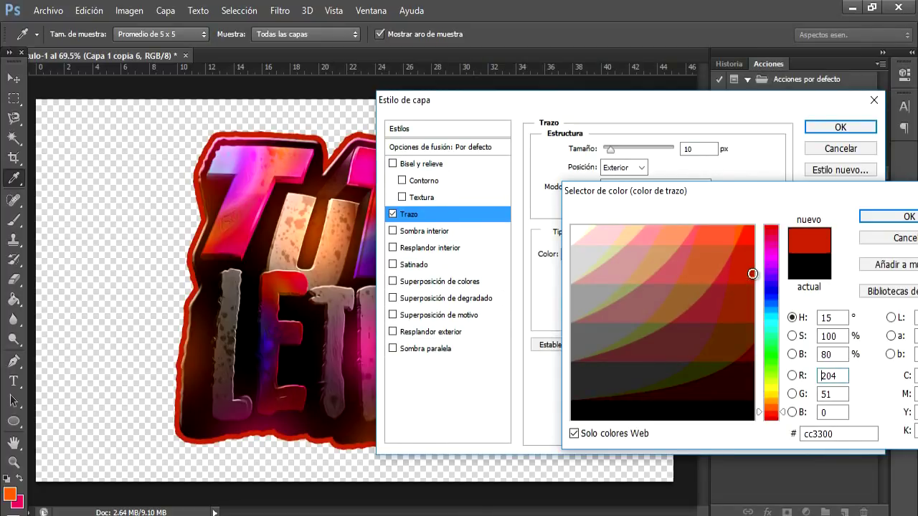
left_click(859, 216)
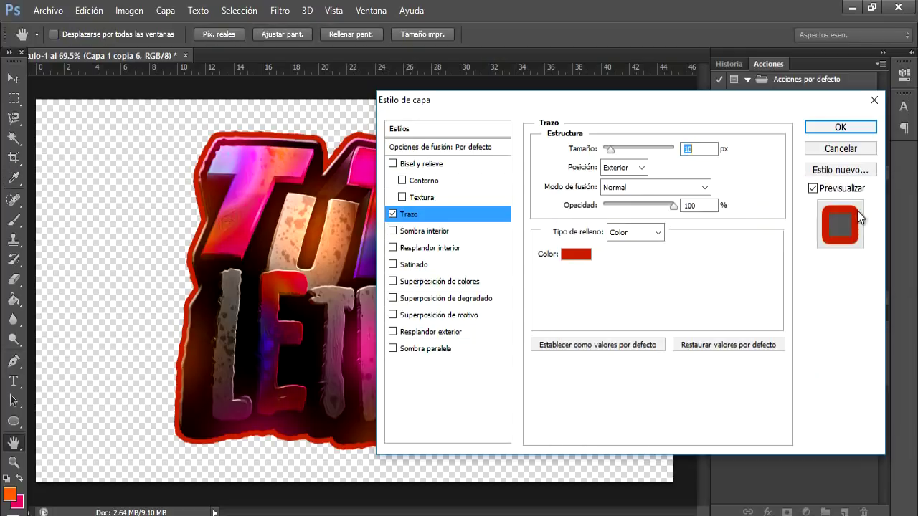
left_click(814, 131)
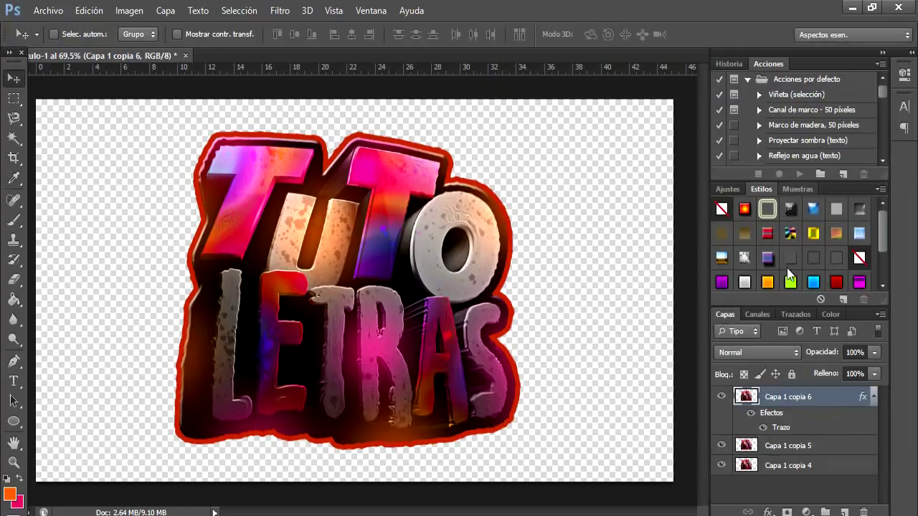
Step: Rasterize the orange stroke on Capa 1 copia 6, then try and cancel a stroke on Capa 1 copia 5
right_click(793, 403)
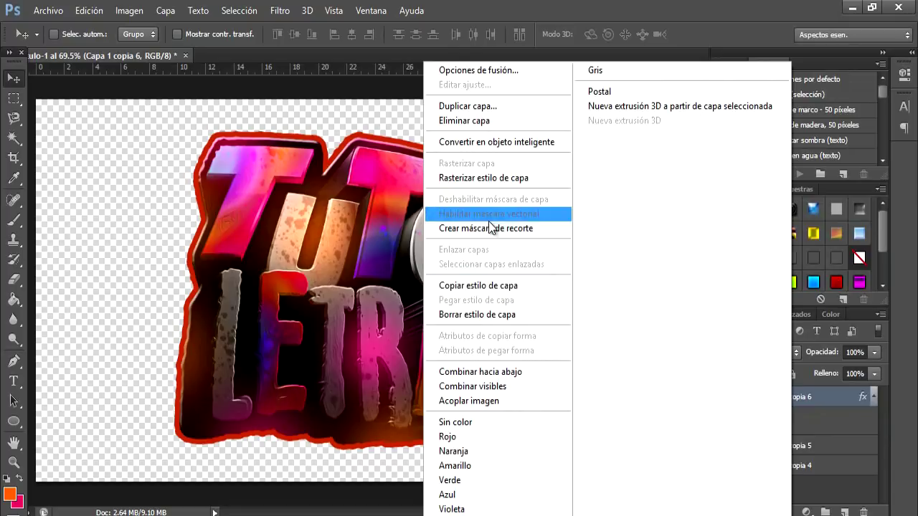
left_click(516, 179)
left_click(798, 418)
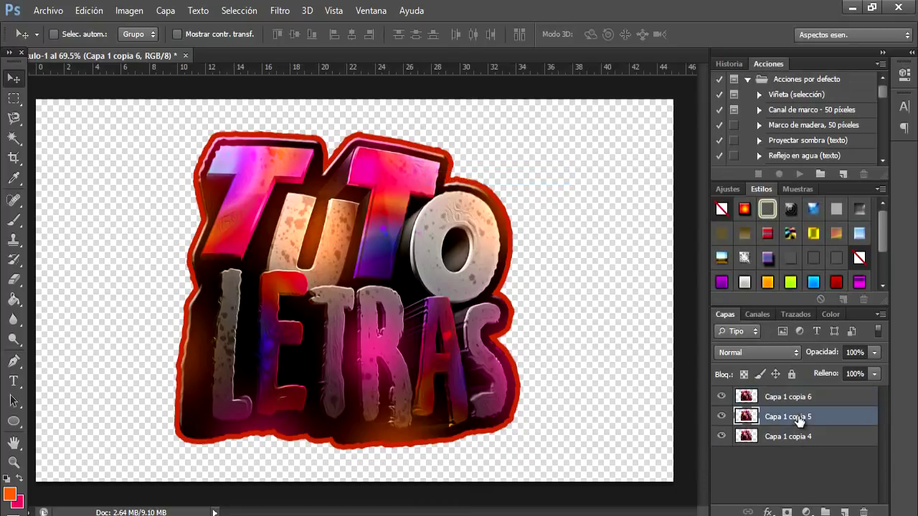
right_click(798, 418)
left_click(495, 71)
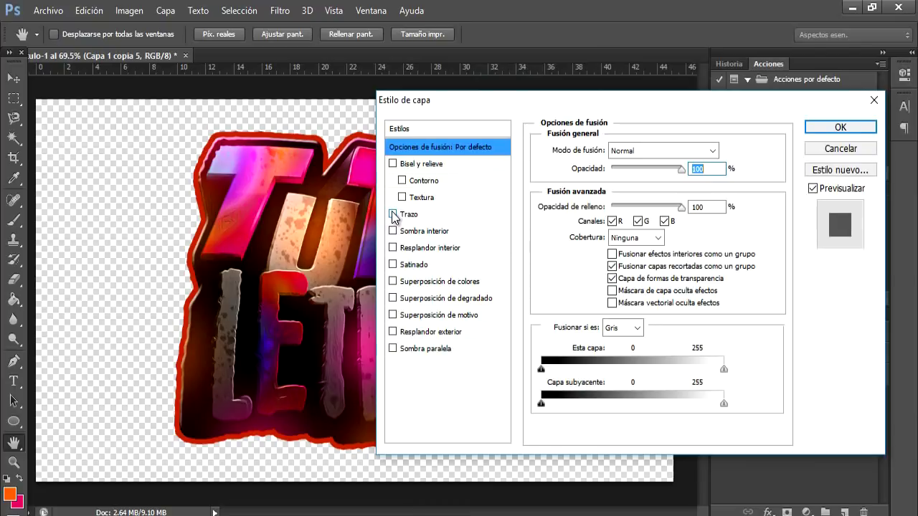
left_click(393, 214)
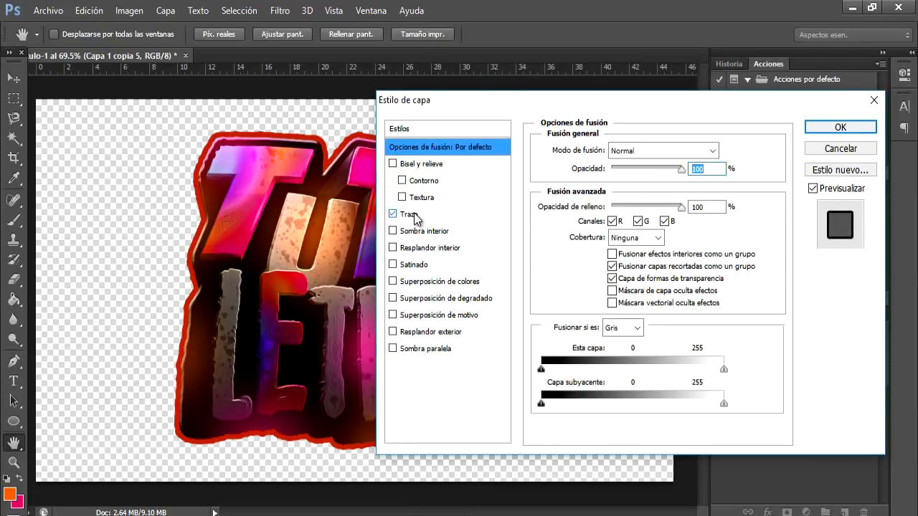
left_click(414, 215)
left_click(827, 148)
Step: Move Capa 1 copia 5 to the top and give it a 5 px Trazo stroke
left_click_drag(789, 420, 778, 405)
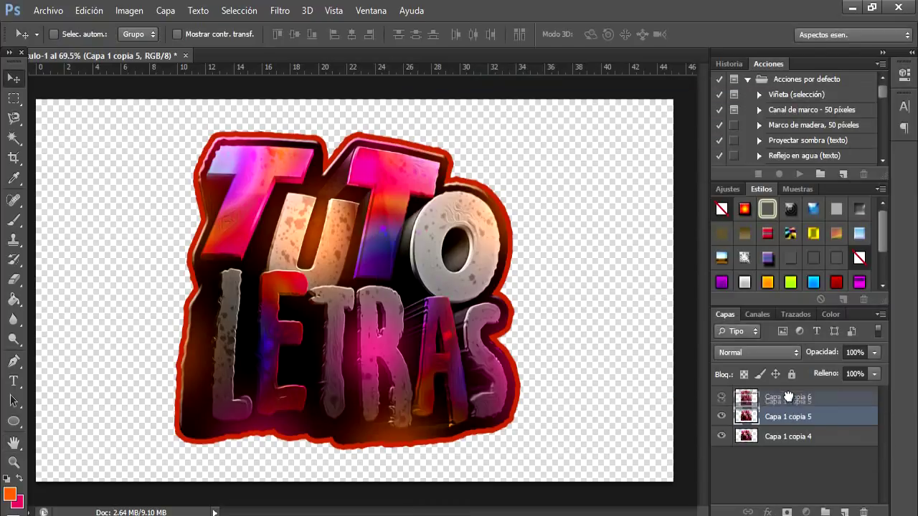
right_click(778, 405)
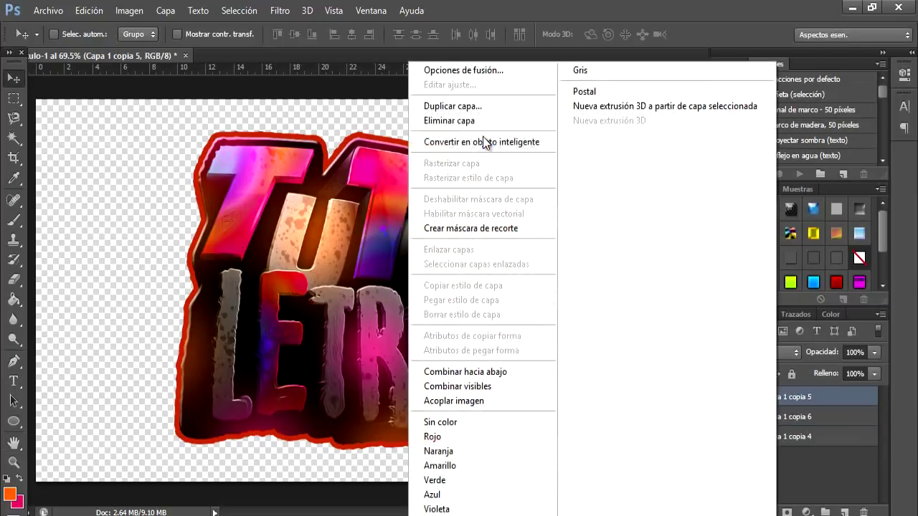
left_click(478, 68)
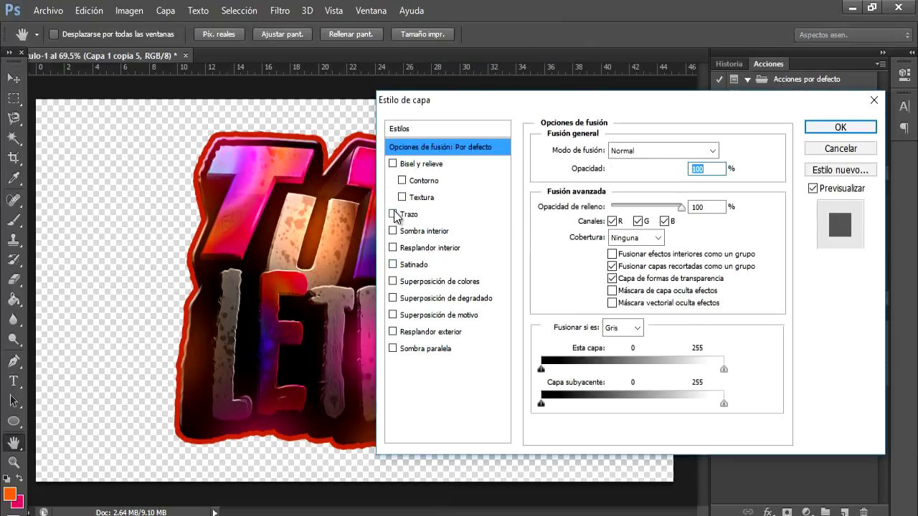
left_click(392, 214)
left_click(409, 214)
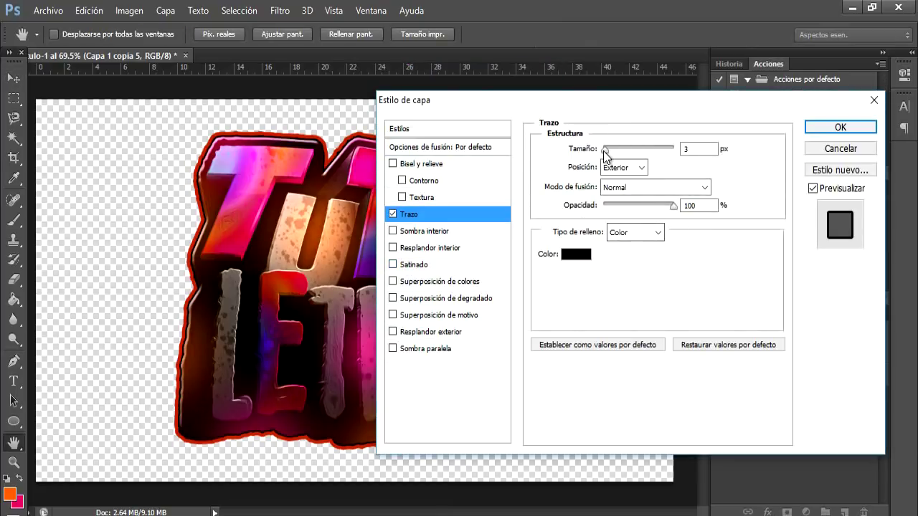
left_click_drag(603, 151, 600, 151)
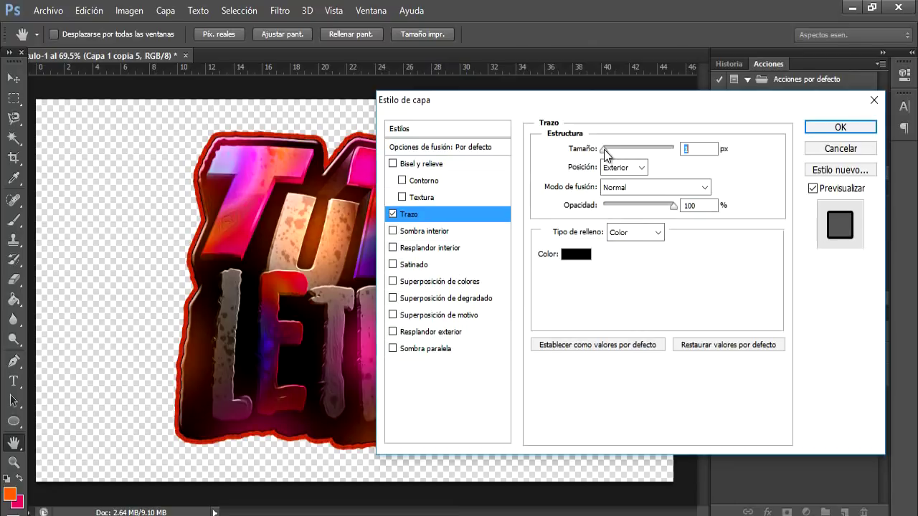
left_click_drag(604, 149, 607, 149)
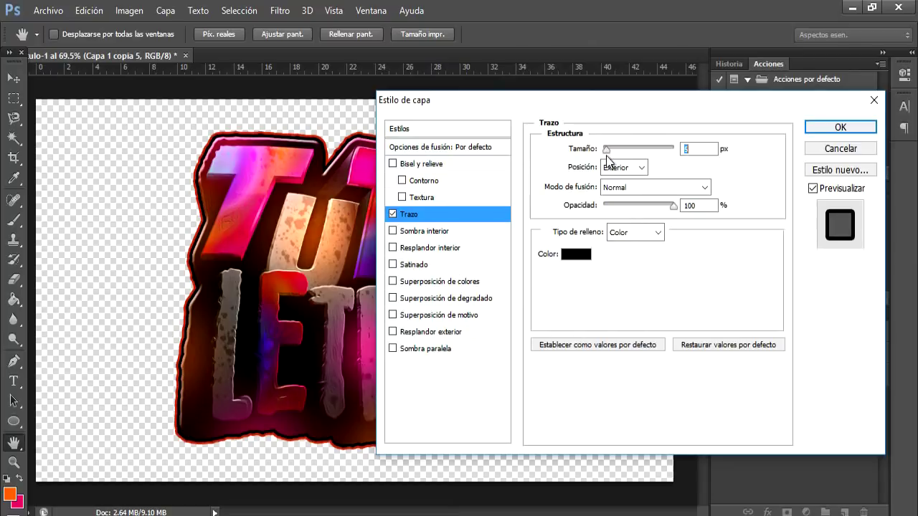
Step: Set that stroke's colour to magenta cc0066 and apply it
left_click(577, 253)
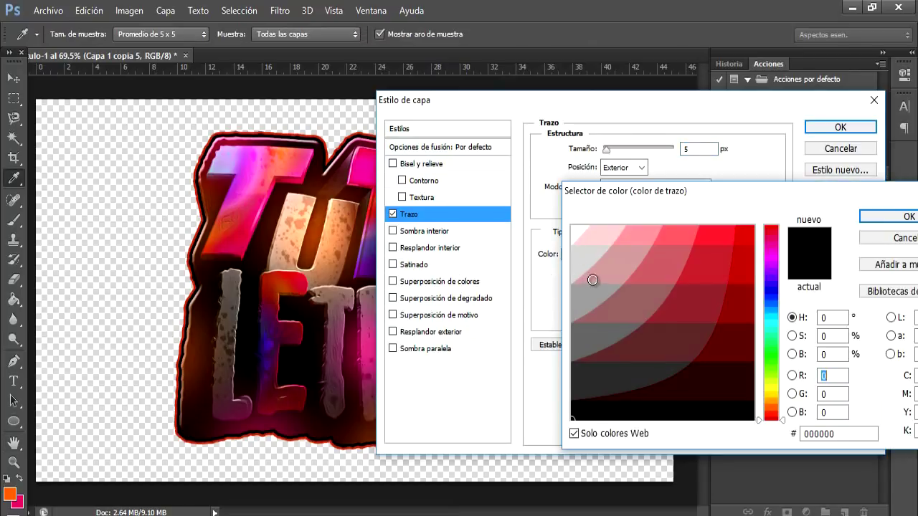
left_click(572, 228)
left_click(582, 301)
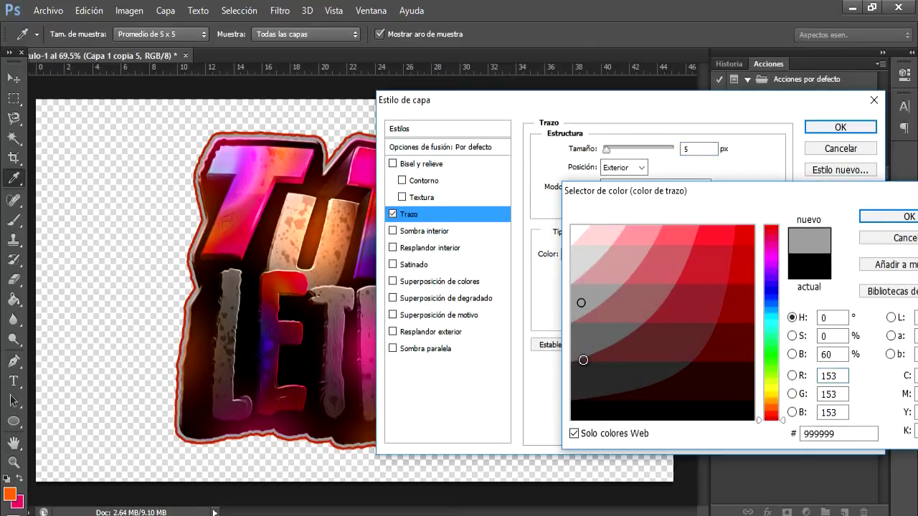
left_click(583, 360)
left_click(753, 227)
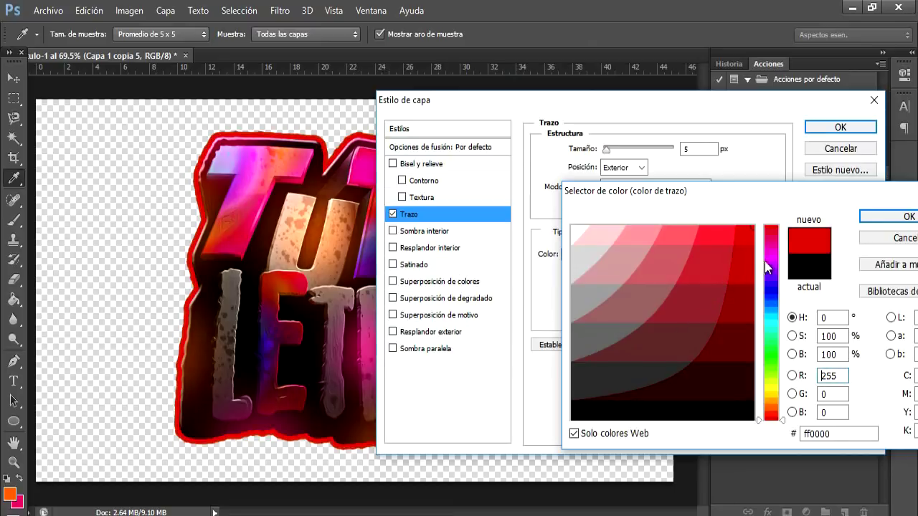
left_click(768, 241)
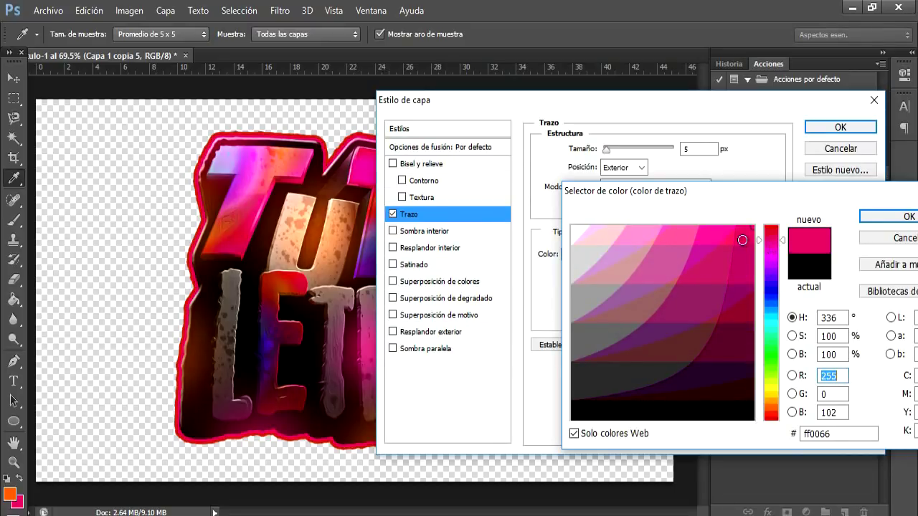
left_click(747, 296)
left_click(745, 266)
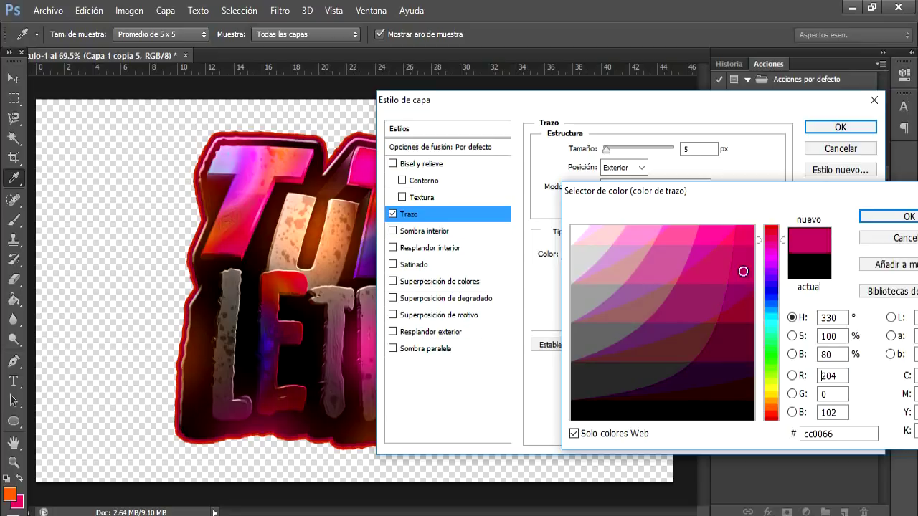
left_click(907, 217)
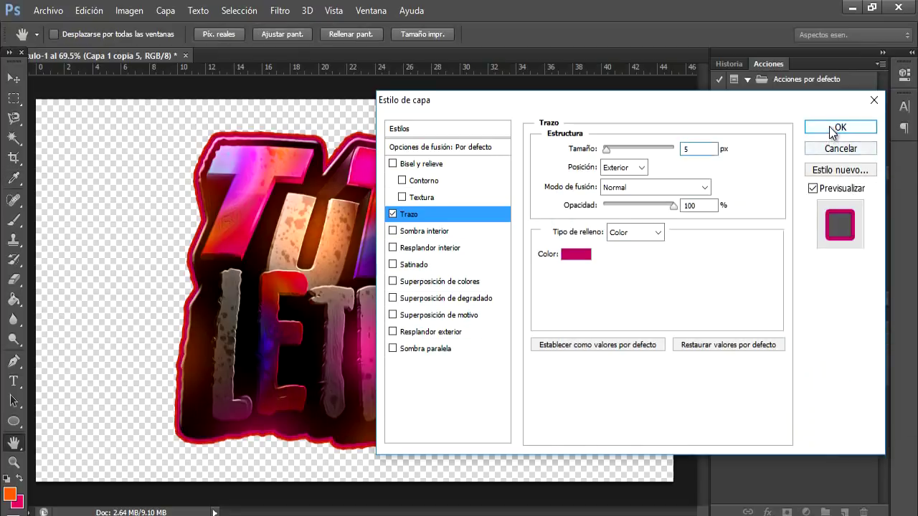
left_click(839, 127)
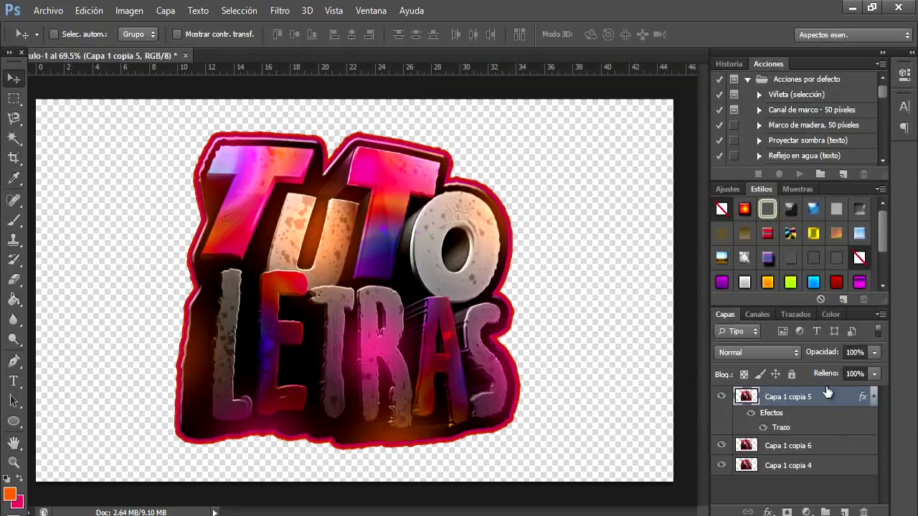
Step: Merge the magenta-outlined layer down and add a thicker black stroke to Capa 1 copia 6
right_click(816, 467)
left_click(636, 321)
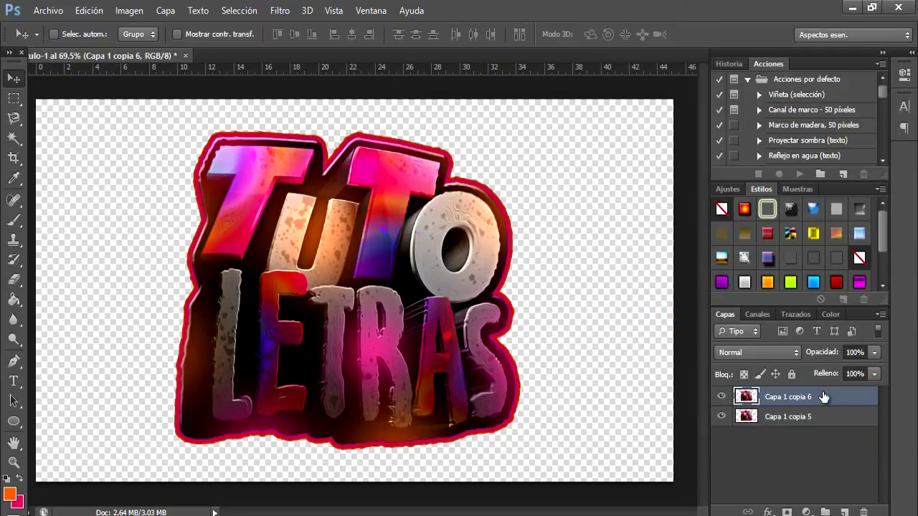
right_click(823, 397)
left_click(528, 71)
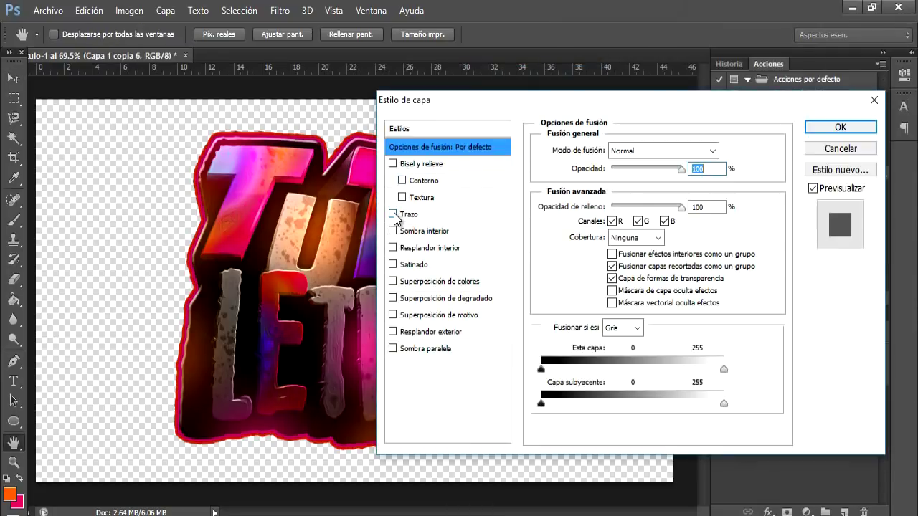
left_click(392, 214)
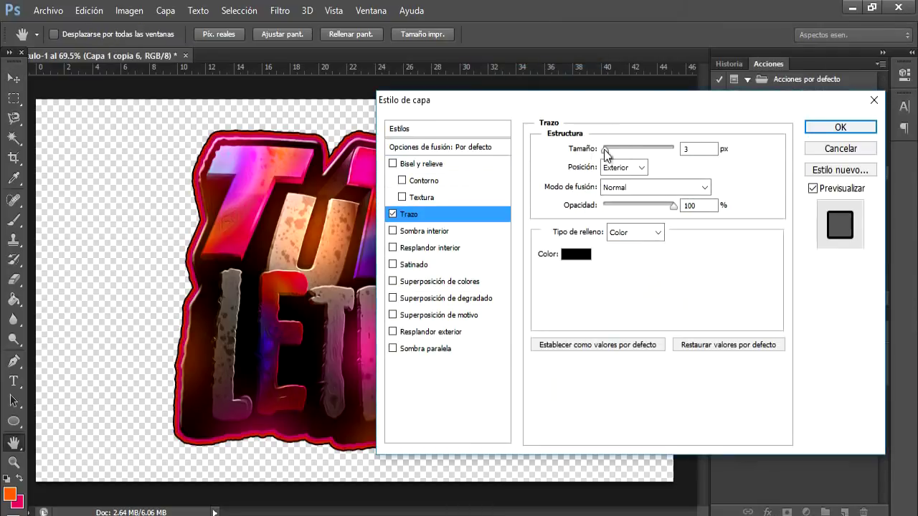
left_click_drag(604, 154, 607, 152)
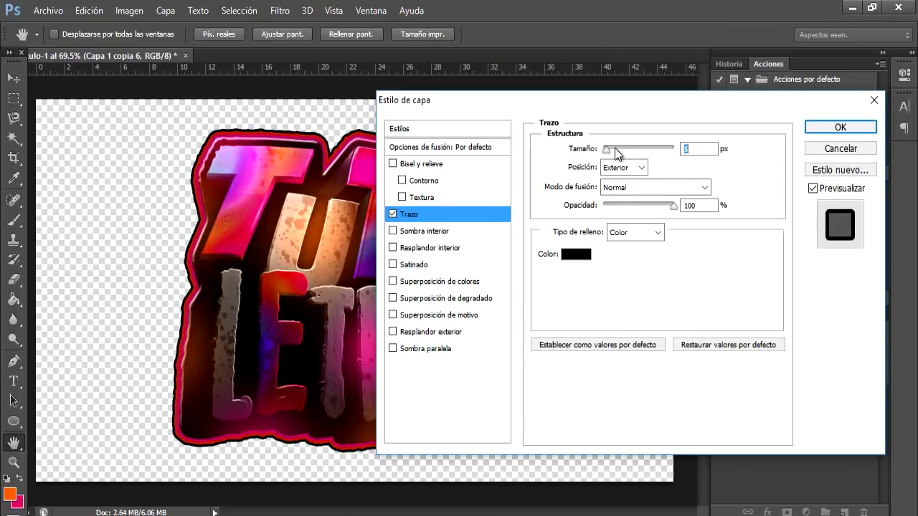
left_click(830, 127)
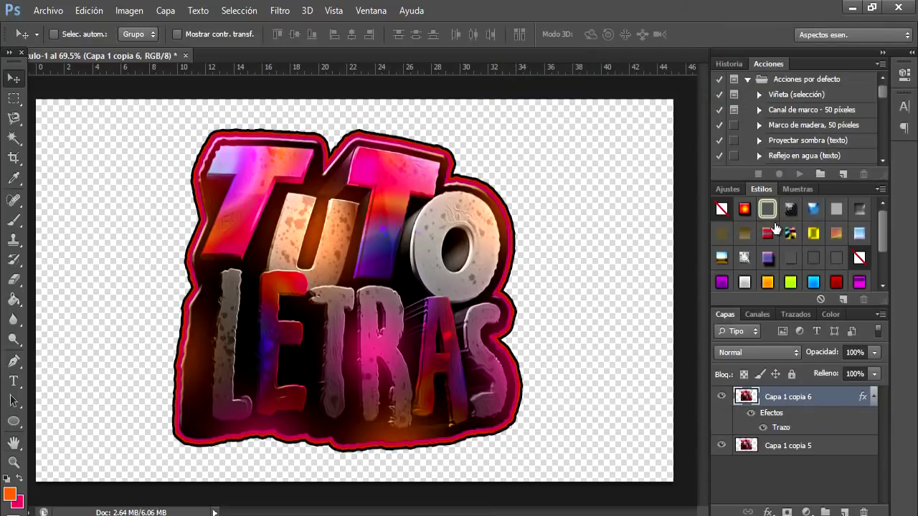
Step: Merge the two remaining layers, duplicate the result and add a new empty layer
left_click(806, 446, "shift")
right_click(806, 446)
left_click(491, 372)
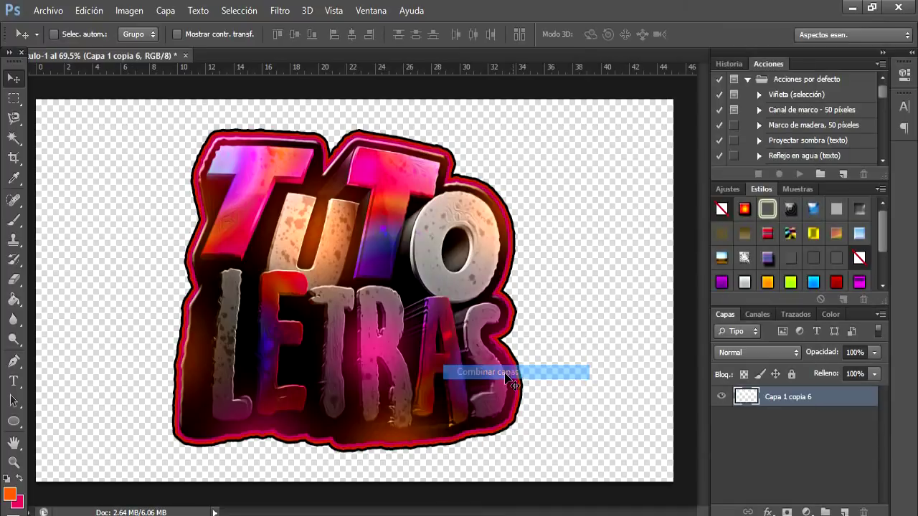
key("ctrl+j")
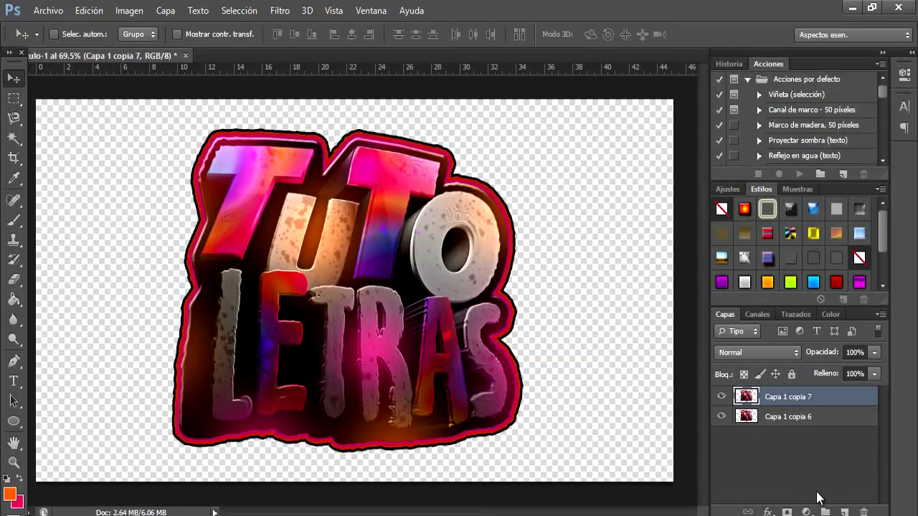
left_click(844, 512)
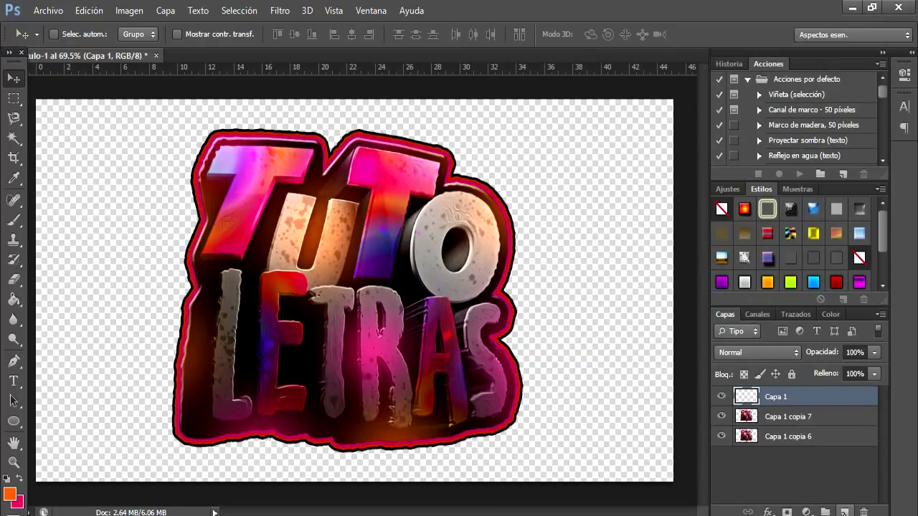
Step: Clip Capa 1 to the sticker below and set the foreground colour to blue #0099ff
right_click(789, 405)
left_click(510, 229)
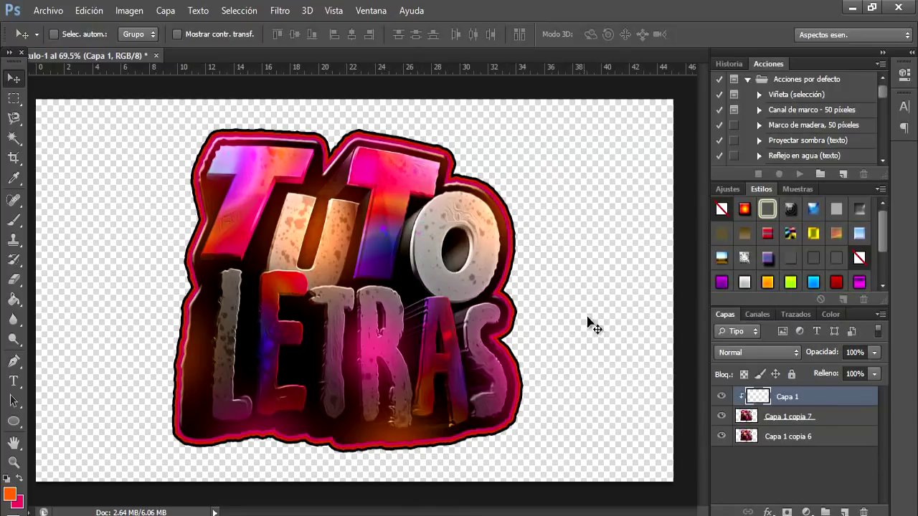
left_click(11, 494)
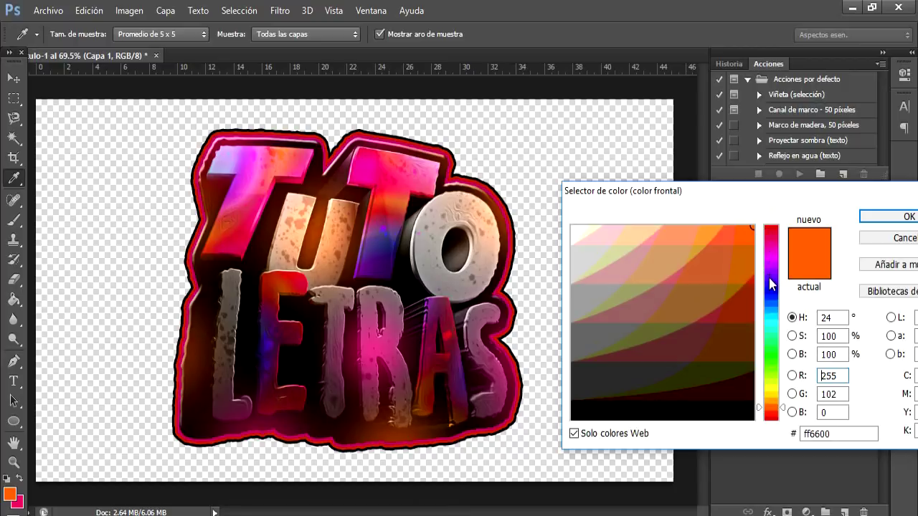
left_click(773, 306)
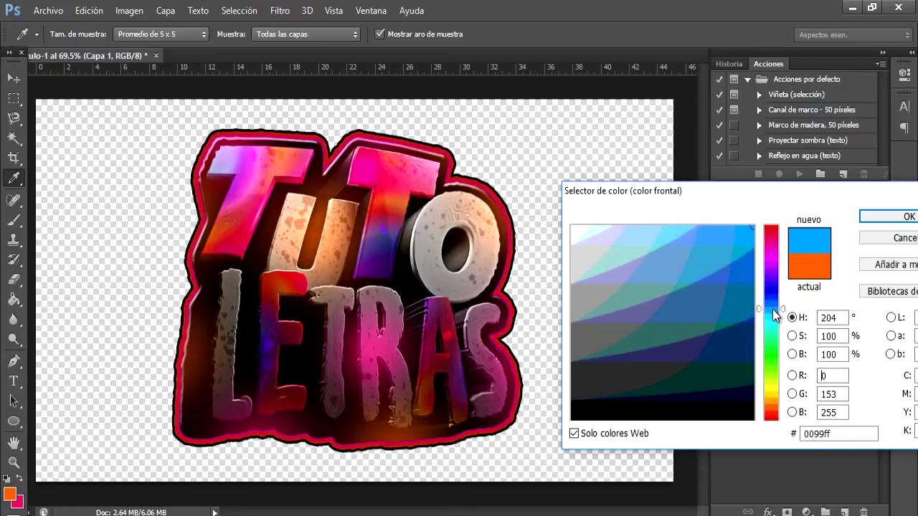
left_click(883, 216)
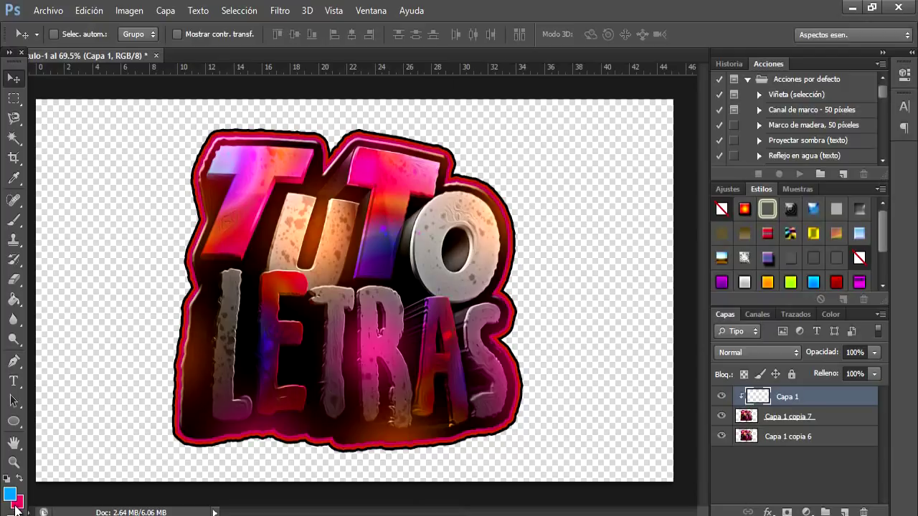
Step: Set the background colour to orange
left_click(16, 505)
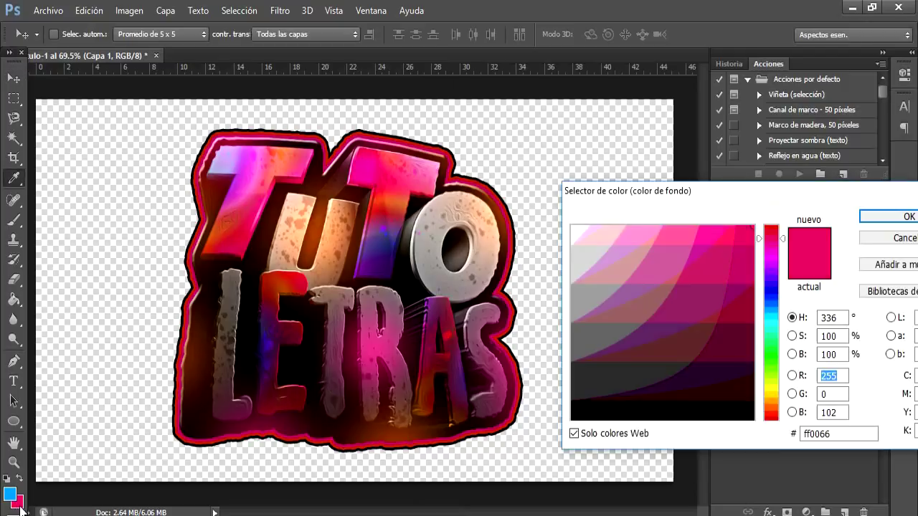
left_click(773, 409)
left_click(904, 217)
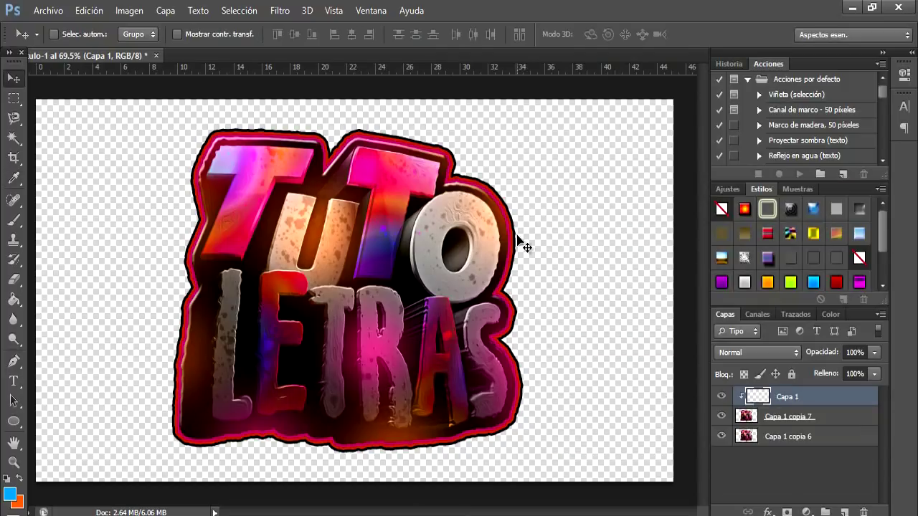
Step: Brush a blue, then orange, glow along the sticker's edges on Capa 1
left_click(14, 221)
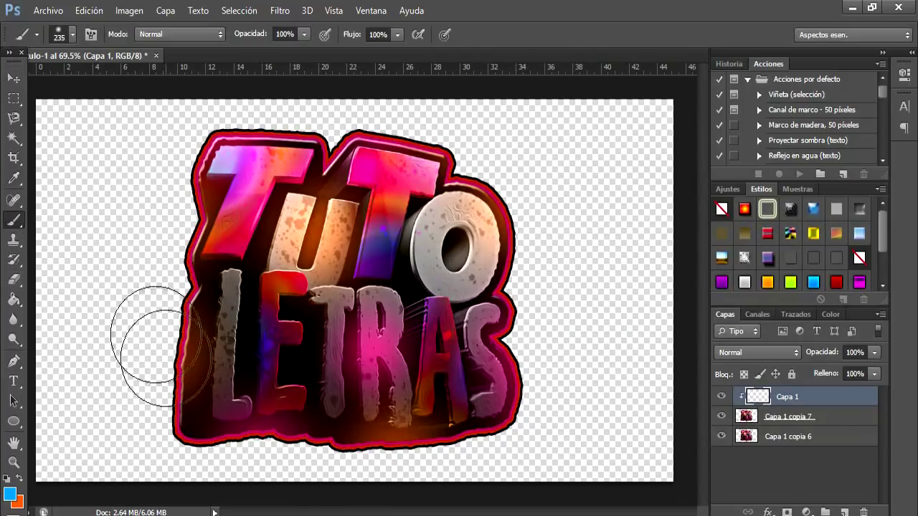
left_click_drag(174, 123, 194, 134)
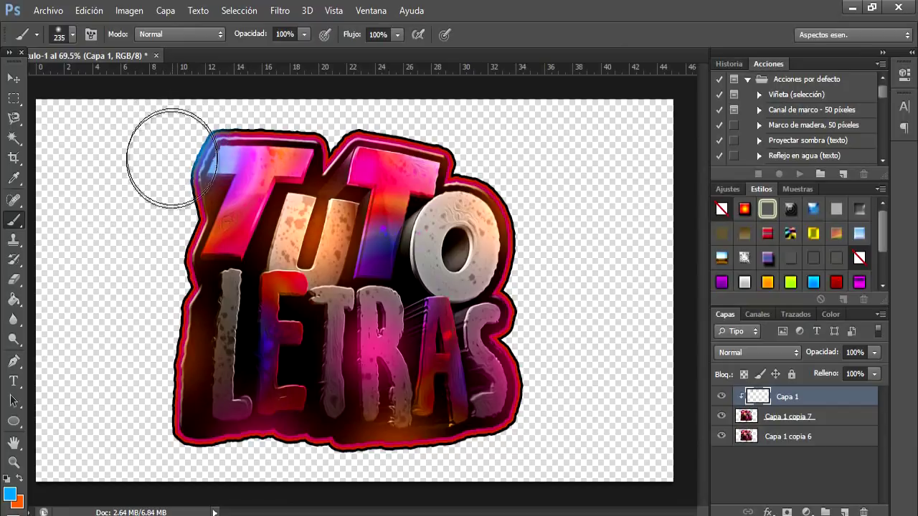
mouse_move(170, 177)
left_mouse_down()
mouse_move(143, 339)
mouse_move(302, 481)
mouse_move(438, 472)
mouse_move(549, 435)
mouse_move(545, 390)
mouse_move(567, 332)
mouse_move(523, 283)
mouse_move(549, 205)
mouse_move(488, 144)
mouse_move(471, 92)
mouse_move(393, 106)
mouse_move(315, 93)
left_mouse_up()
key("x")
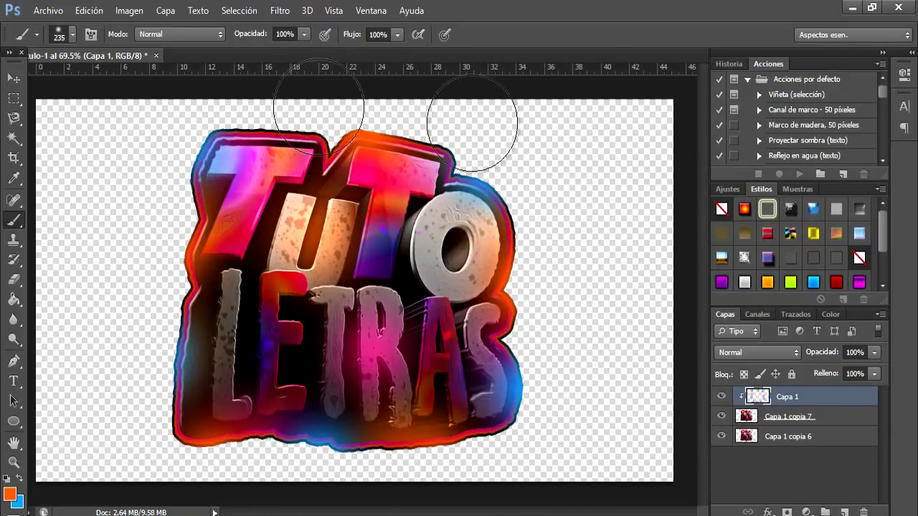
left_click(776, 357)
Step: Set the glow layer's blend mode to Sobreexpos. lineal
left_click(781, 155)
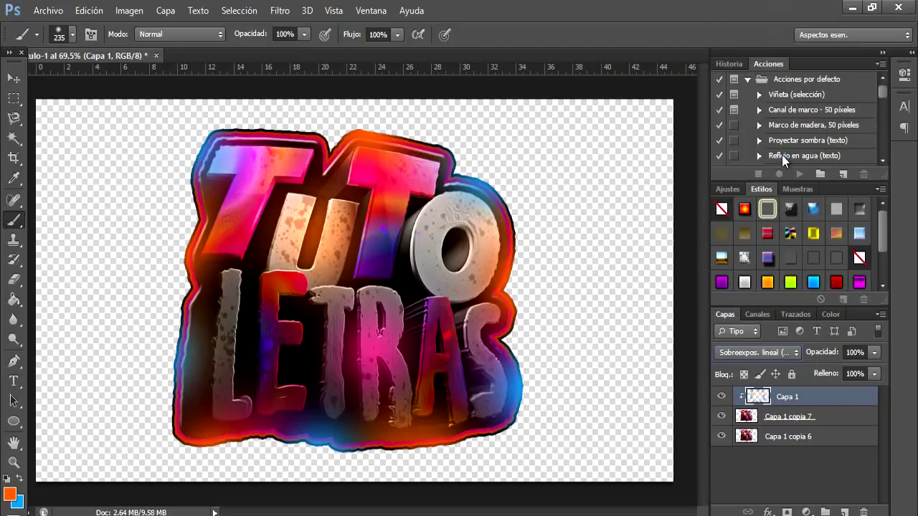
right_click(799, 400)
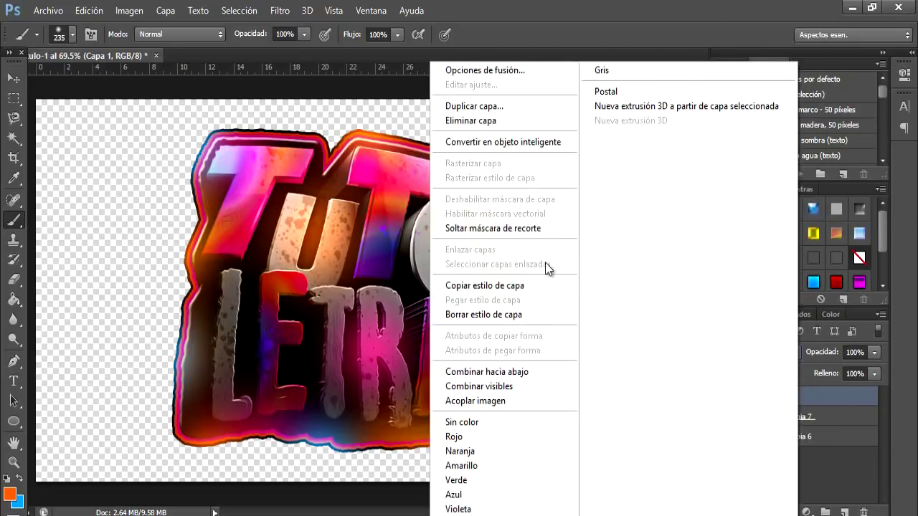
left_click(533, 76)
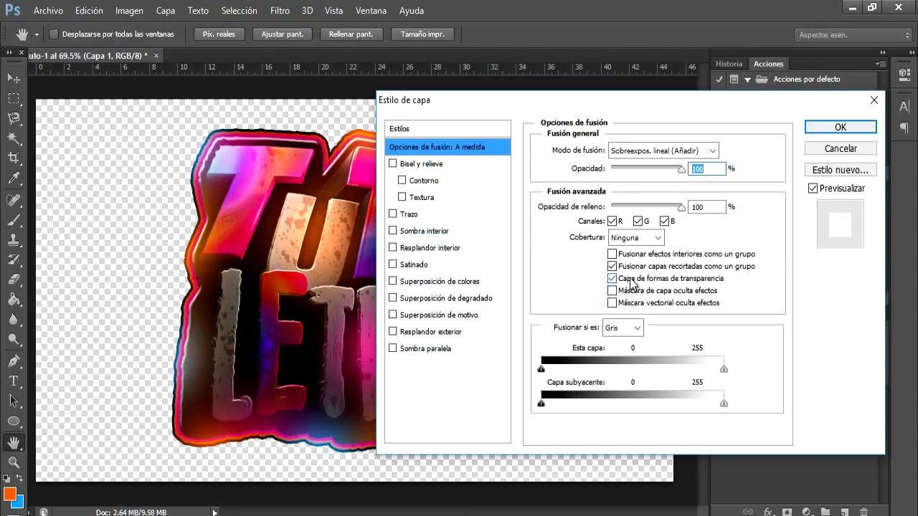
left_click(812, 132)
Step: Lower the glow layer's fill to 61% and select it with the sticker layers for merging
left_click(873, 373)
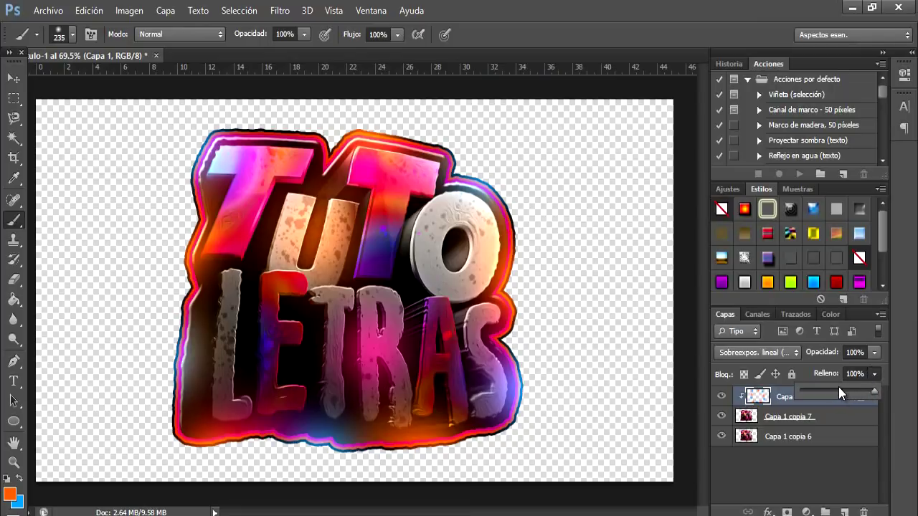
left_click(837, 391)
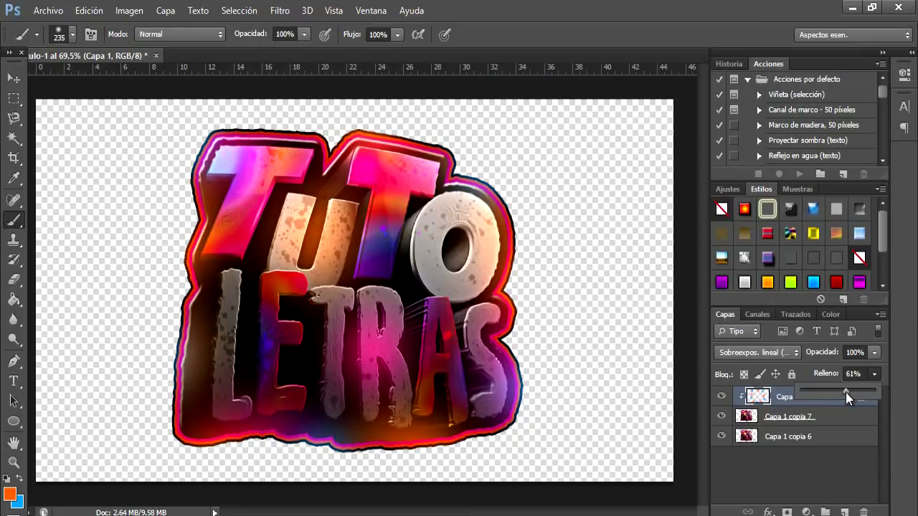
left_click(719, 398)
left_click(719, 400)
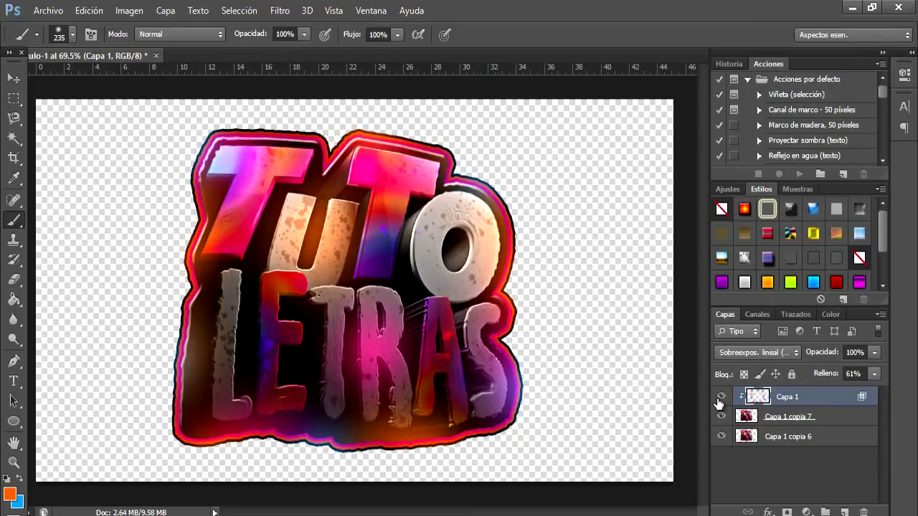
left_click(817, 444, "shift")
right_click(817, 445)
Step: Merge the selected layers into Capa 1 and duplicate it as Capa 1 copia
left_click(564, 375)
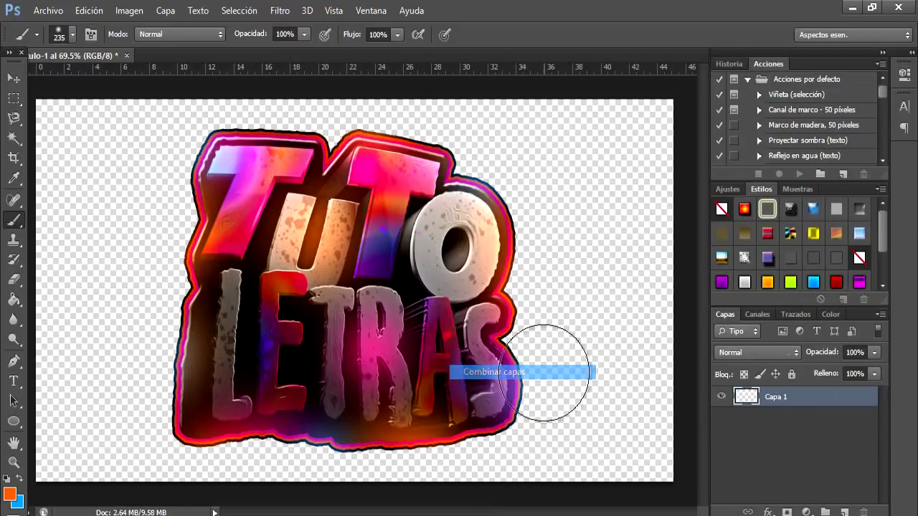
key("ctrl+j")
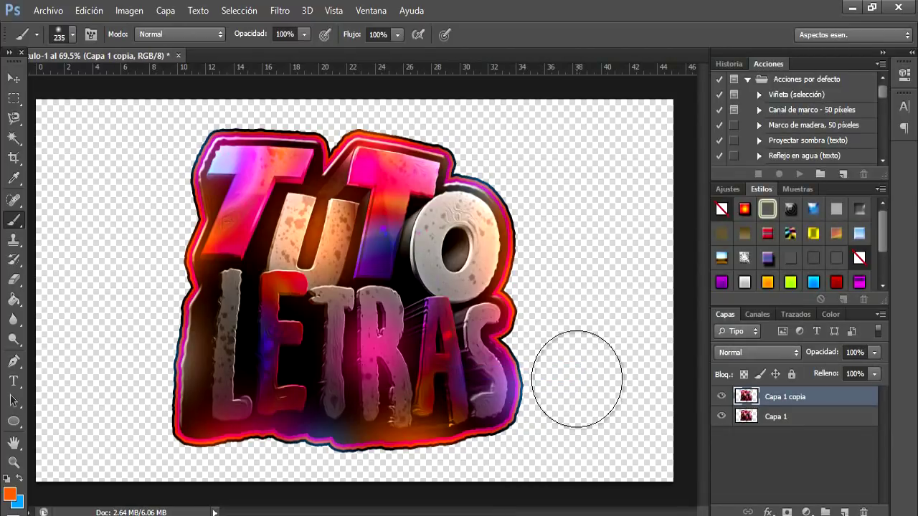
left_click(722, 398)
left_click(723, 399)
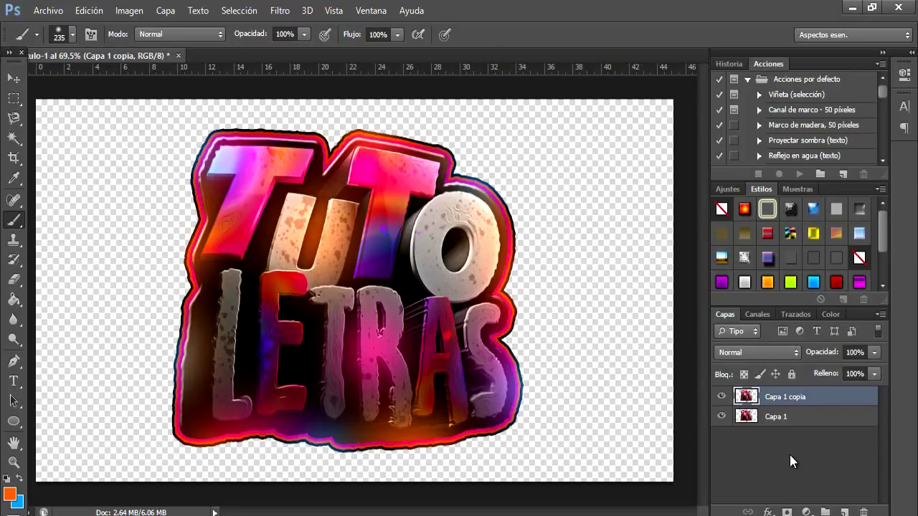
left_click(722, 397)
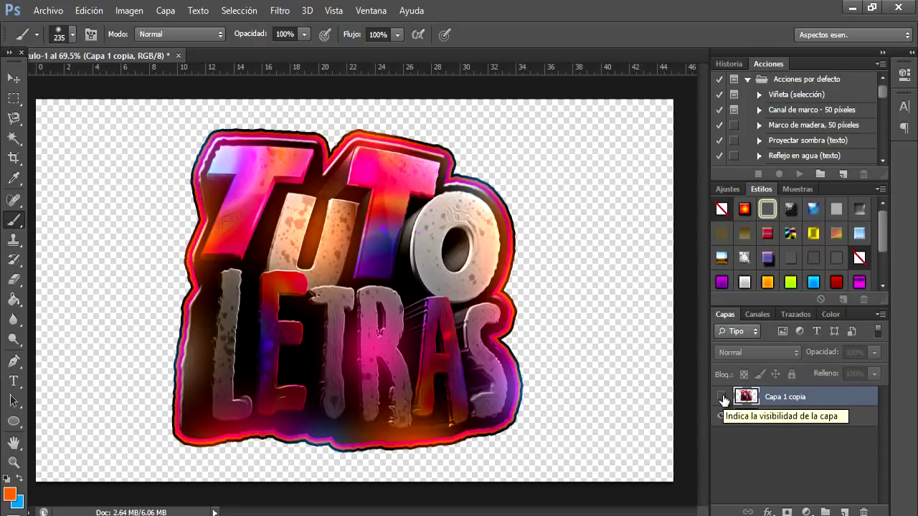
left_click(723, 400)
Step: Make Capa 1 copia the active layer and bring up the new adjustment layer list
right_click(759, 420)
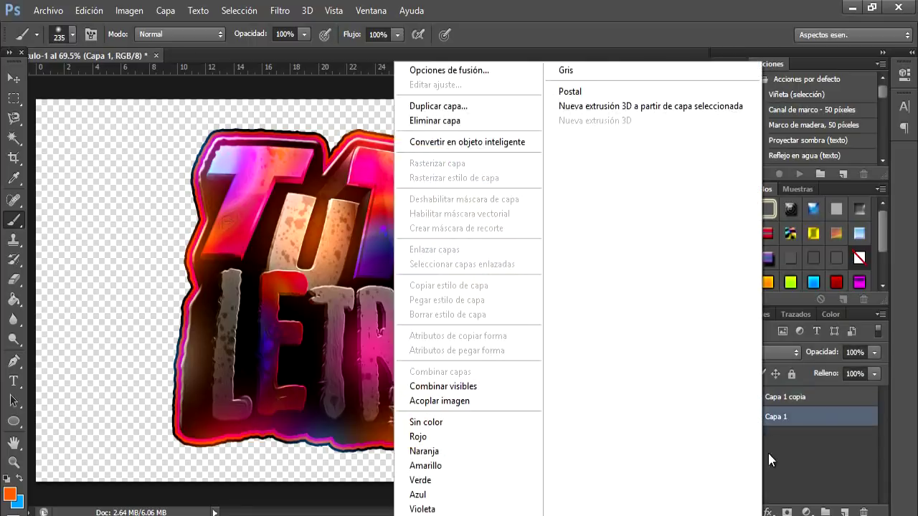
key("Escape")
left_click(822, 401)
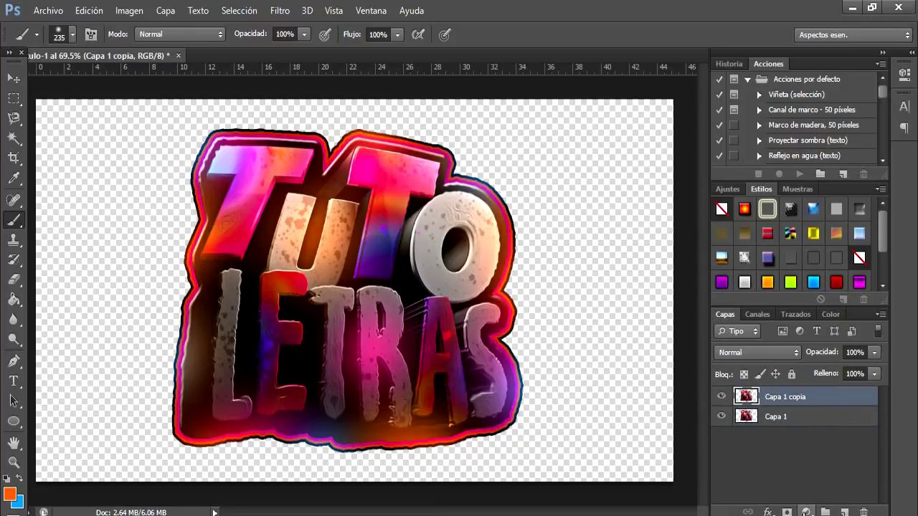
left_click(806, 512)
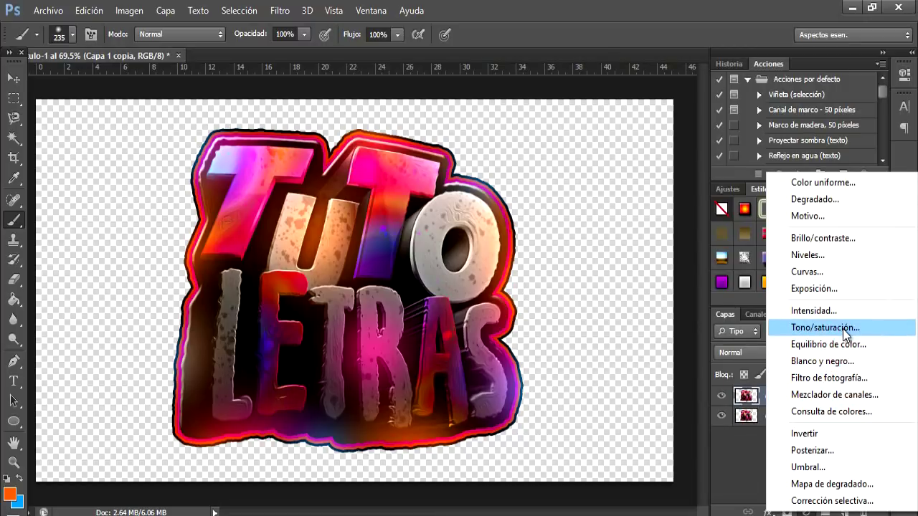
Step: Add a Curves adjustment with its shadow point dragged down to deepen contrast
left_click(857, 273)
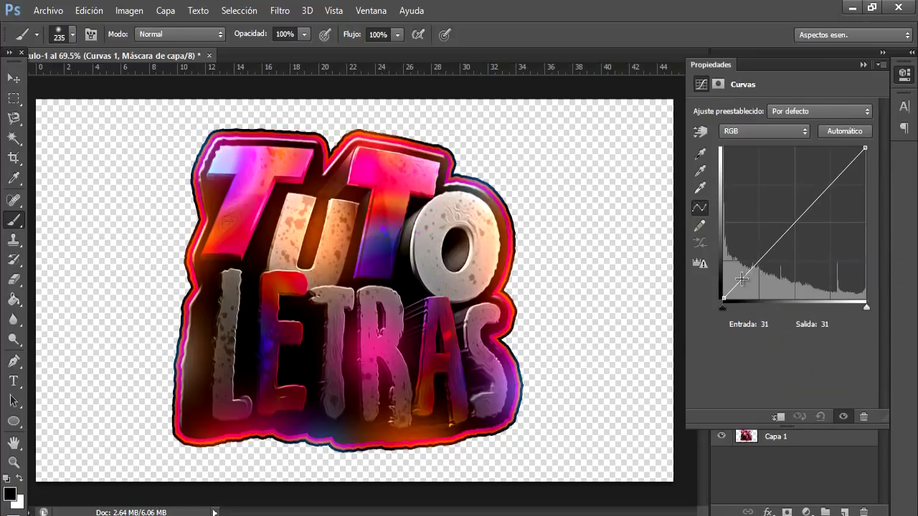
left_click_drag(741, 279, 743, 281)
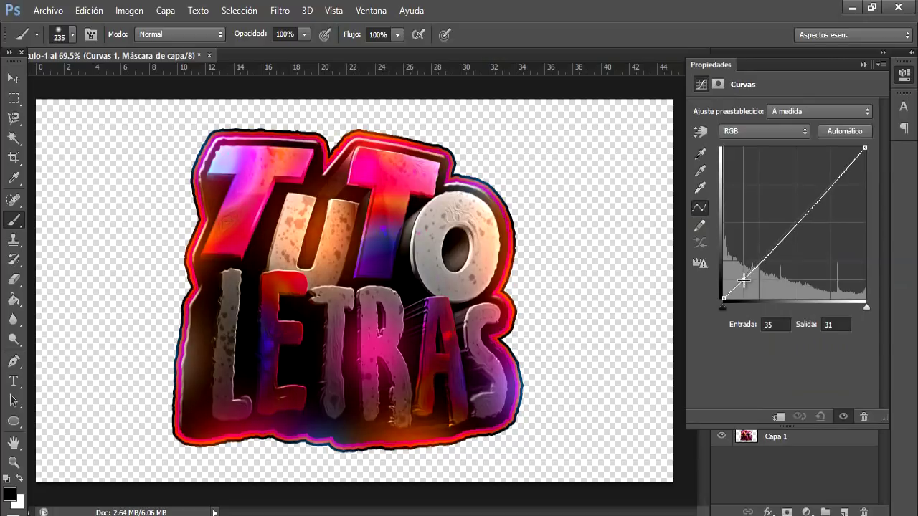
left_click_drag(743, 280, 759, 267)
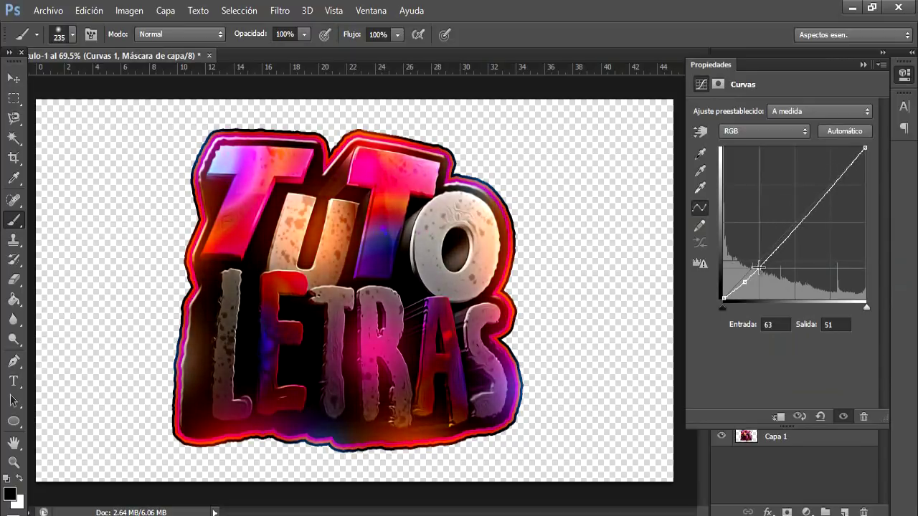
left_click(864, 66)
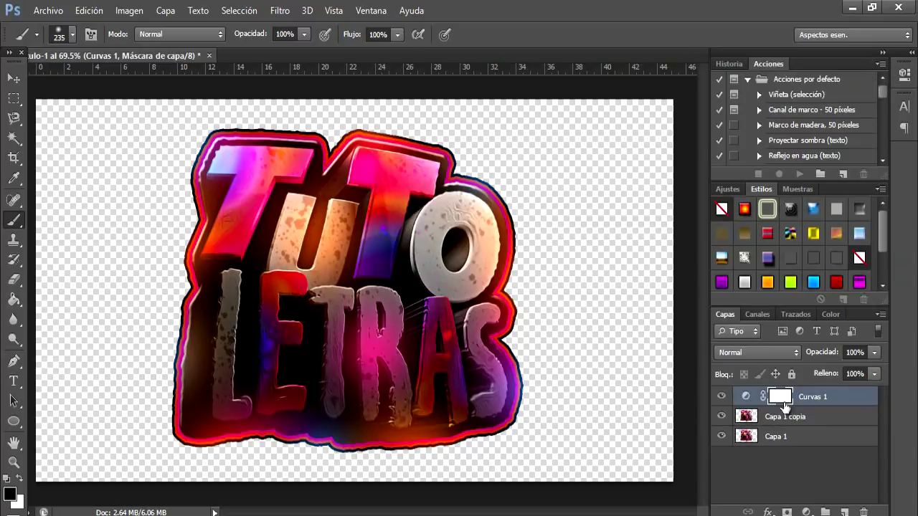
left_click(722, 396)
left_click(721, 396)
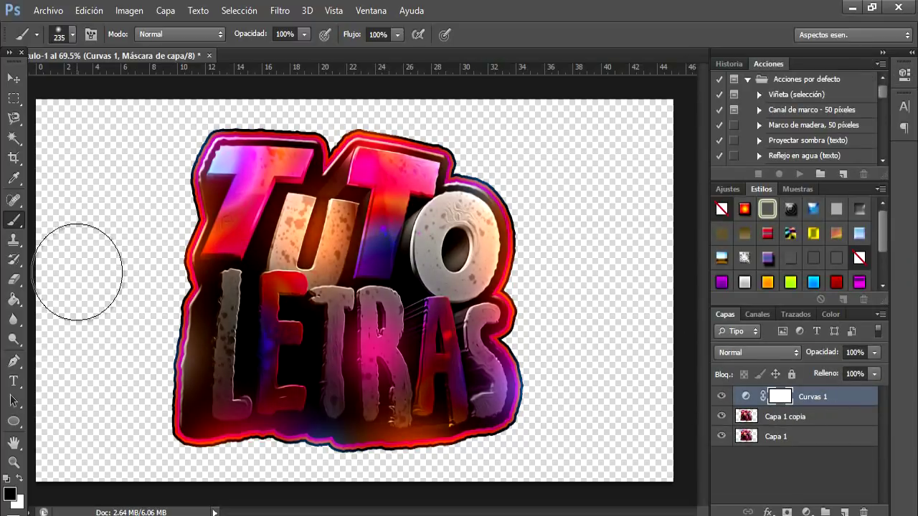
Step: Paint the Curvas 1 mask over LETRAS with a 298 px black brush at 47% opacity
right_click(394, 278, "alt")
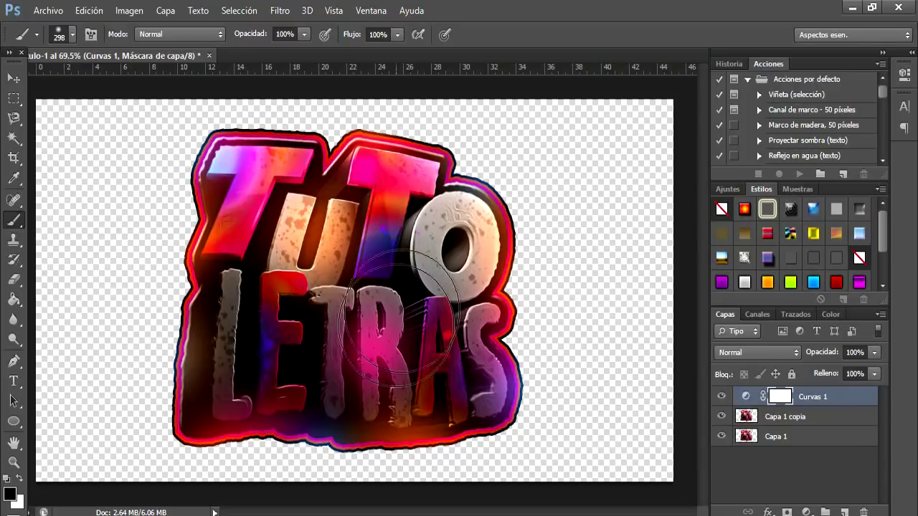
left_click(303, 35)
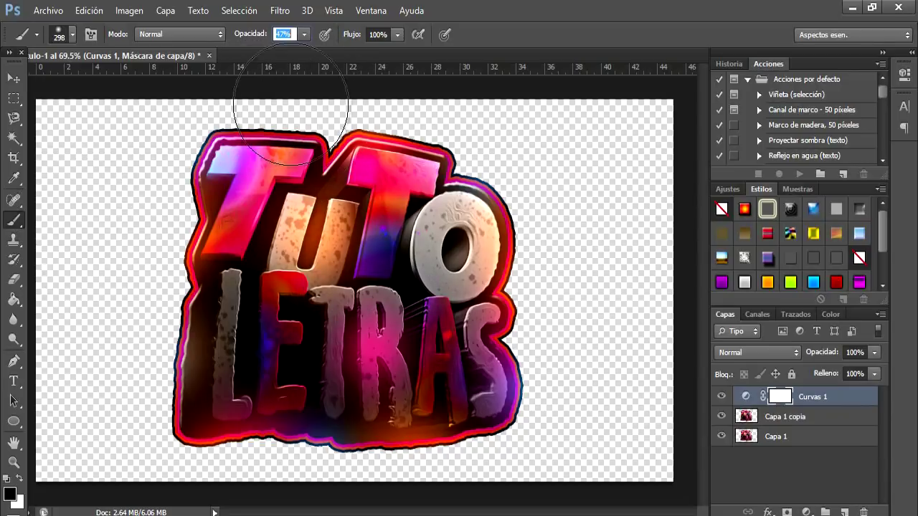
mouse_move(186, 337)
left_mouse_down()
mouse_move(396, 399)
mouse_move(537, 380)
mouse_move(380, 215)
mouse_move(187, 179)
mouse_move(337, 398)
left_mouse_up()
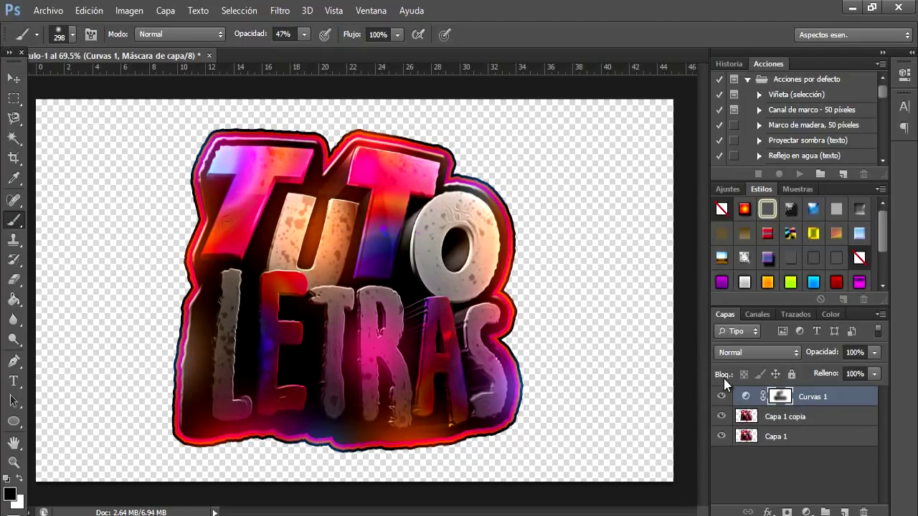
Step: Merge Curvas 1, Capa 1 copia and Capa 1 into a single Curvas 1 layer
left_click(803, 435, "shift")
right_click(803, 435)
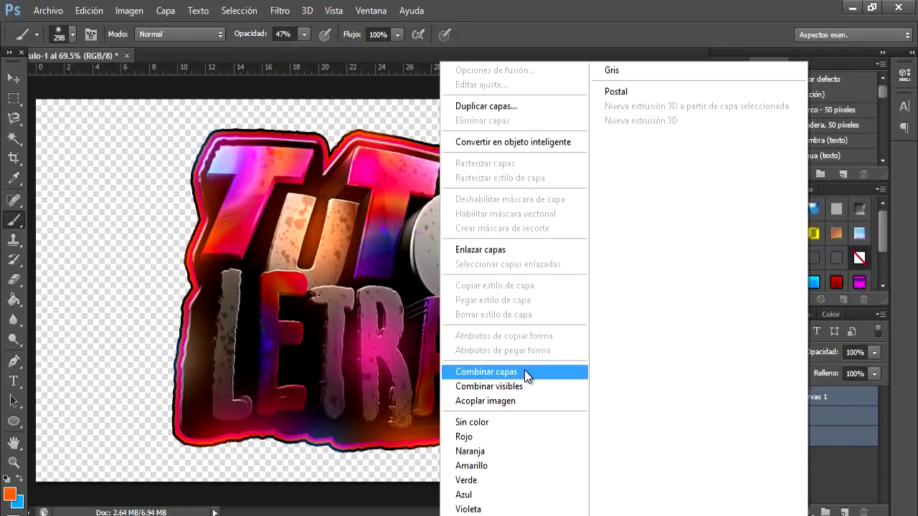
left_click(524, 370)
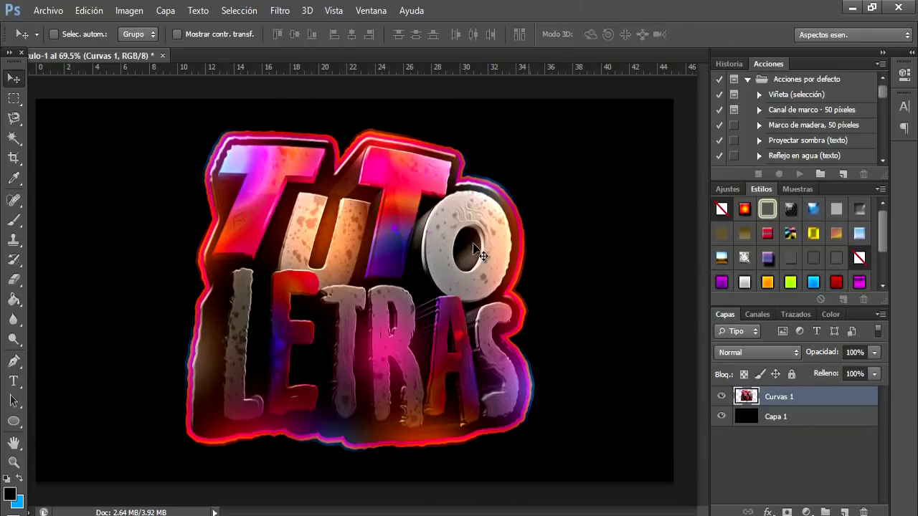
Step: Fit the whole image on screen with the Zoom tool's Encajar en pantalla
scroll(445, 279, "up", 4)
scroll(359, 294, "down", 2)
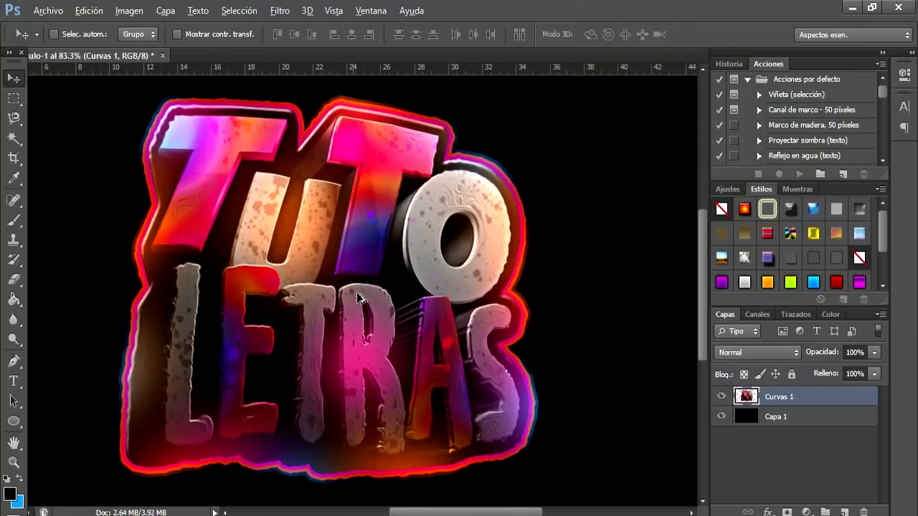
left_click_drag(467, 513, 456, 514)
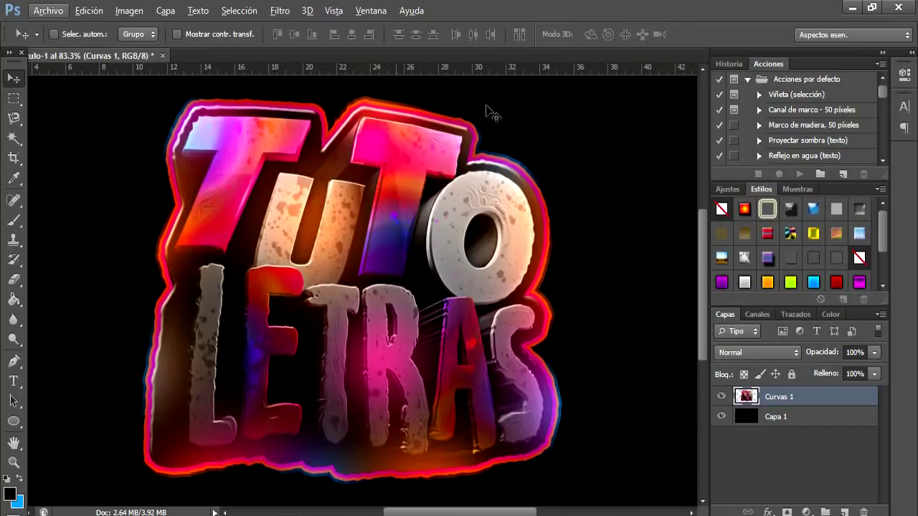
left_click(13, 462)
right_click(326, 399)
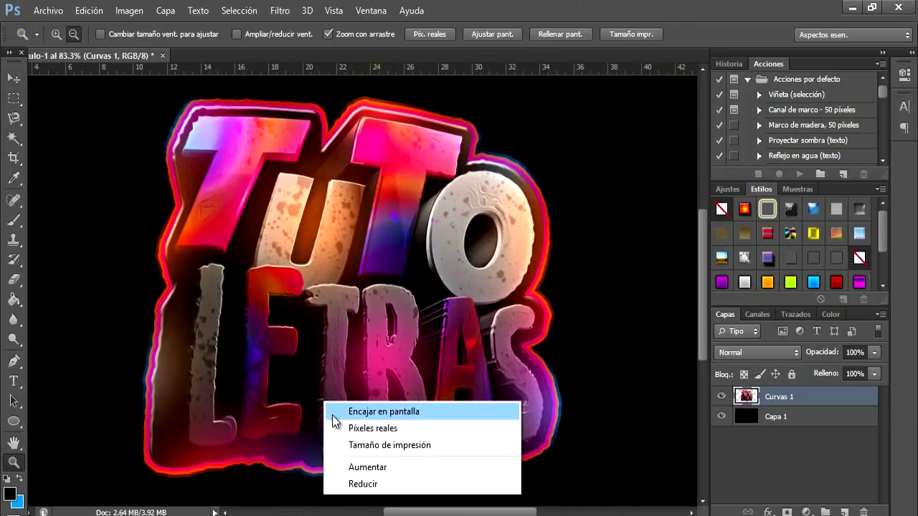
left_click(358, 409)
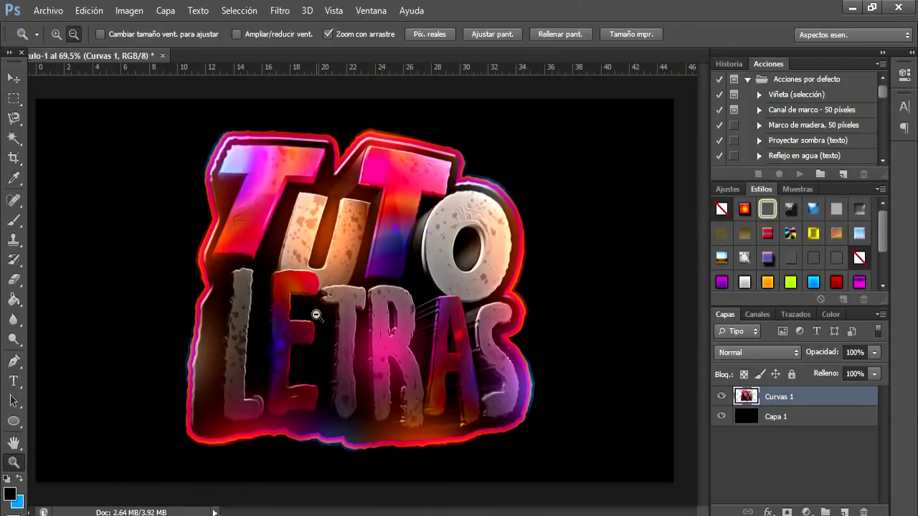